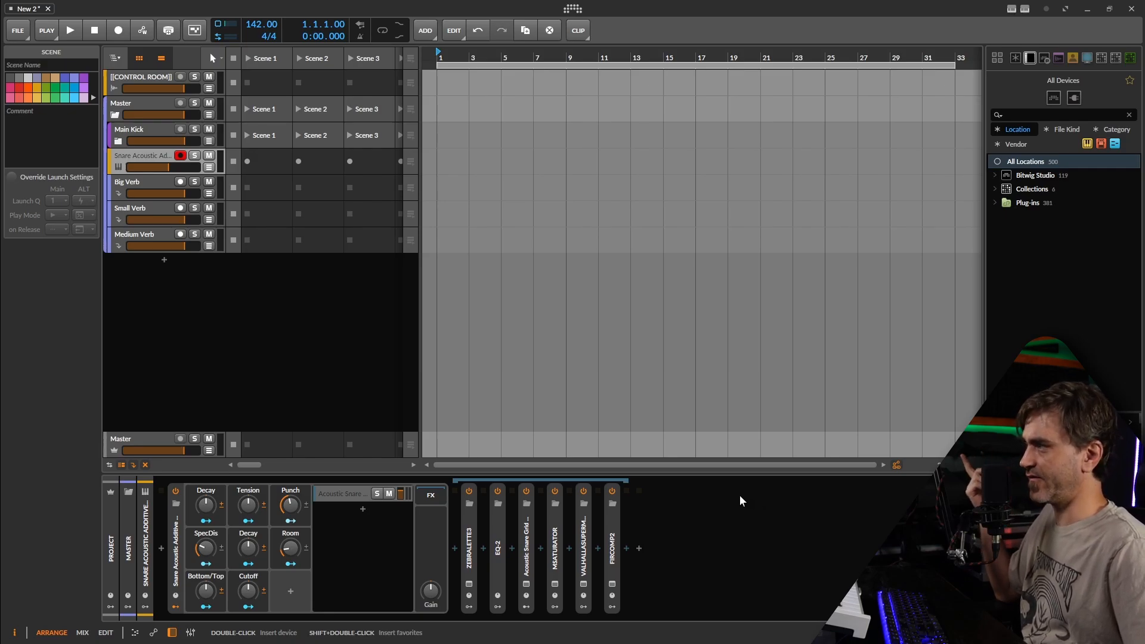
Inspect the snare chain's Zebralette3 plug-in, the EQ-2 settings and the Acoustic Snare Grid device.
left_click(468, 586)
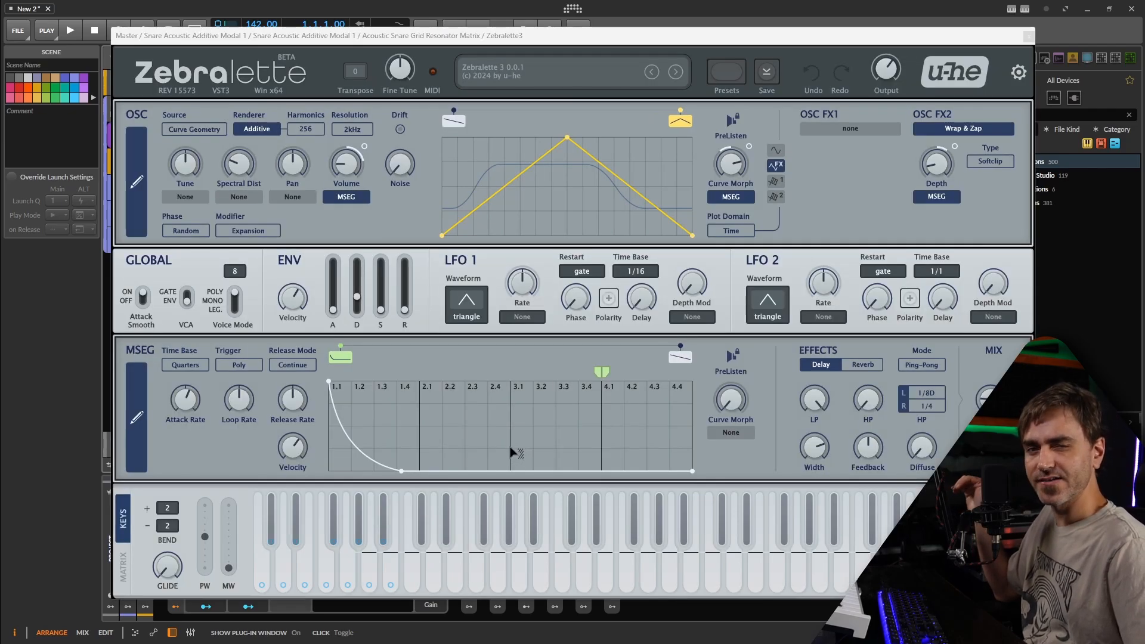
left_click(1028, 37)
left_click(498, 555)
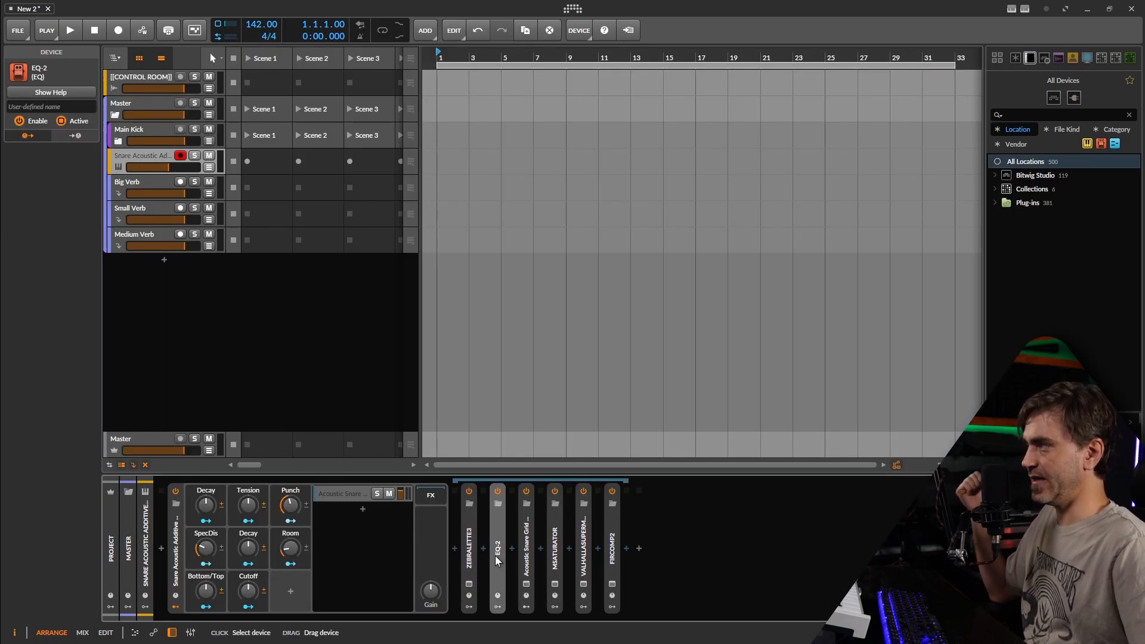
left_click_drag(522, 565, 519, 561)
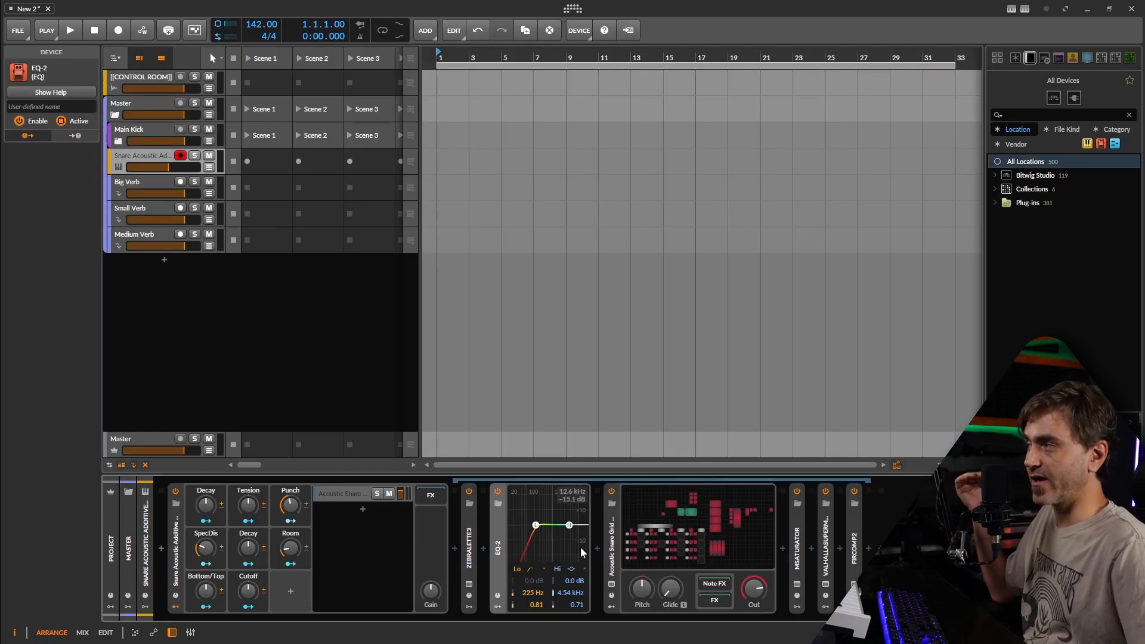
left_click(616, 576)
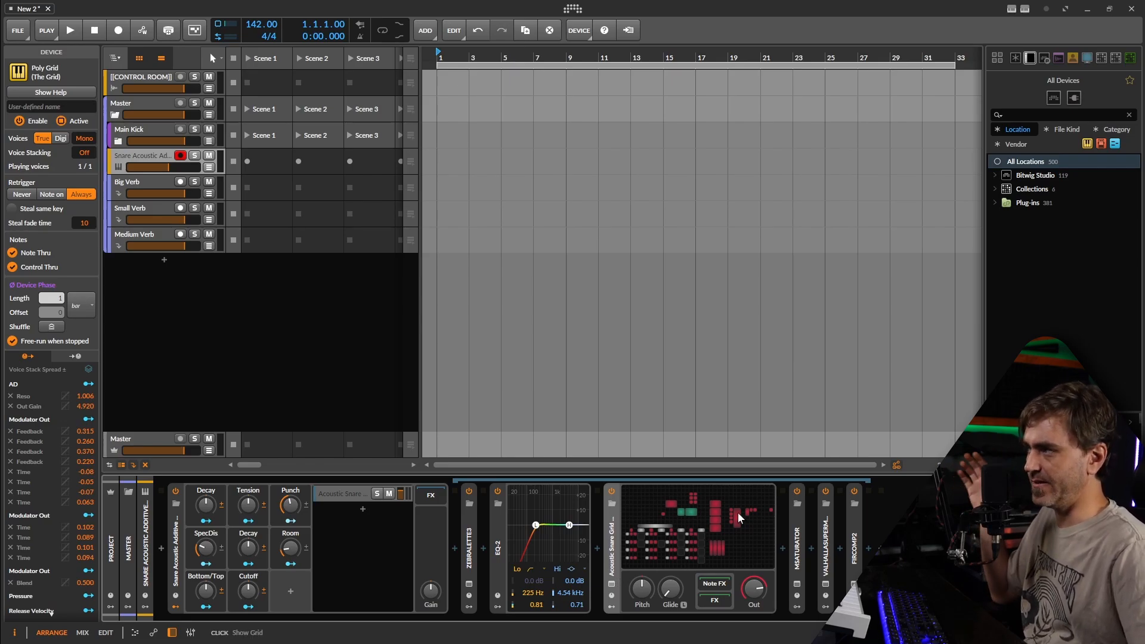
Review the MSaturator, ValhallaSupermassive and FirComp2 settings in the snare's effects chain, closing each plug-in window.
left_click(796, 584)
left_click(825, 584)
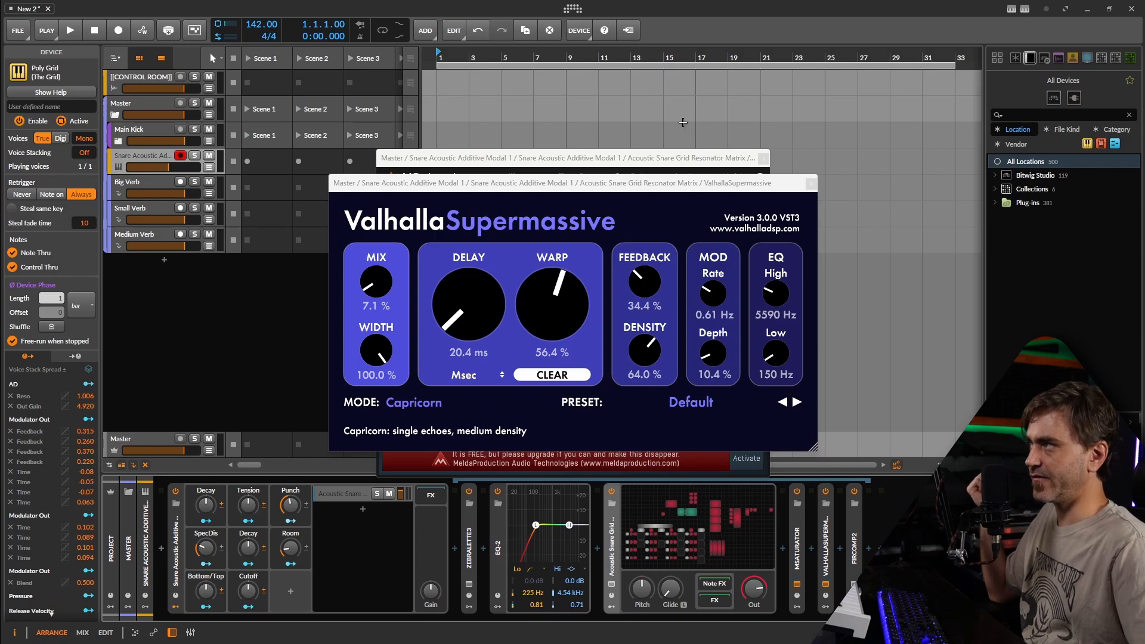
left_click_drag(625, 160, 347, 91)
left_click_drag(580, 186, 751, 109)
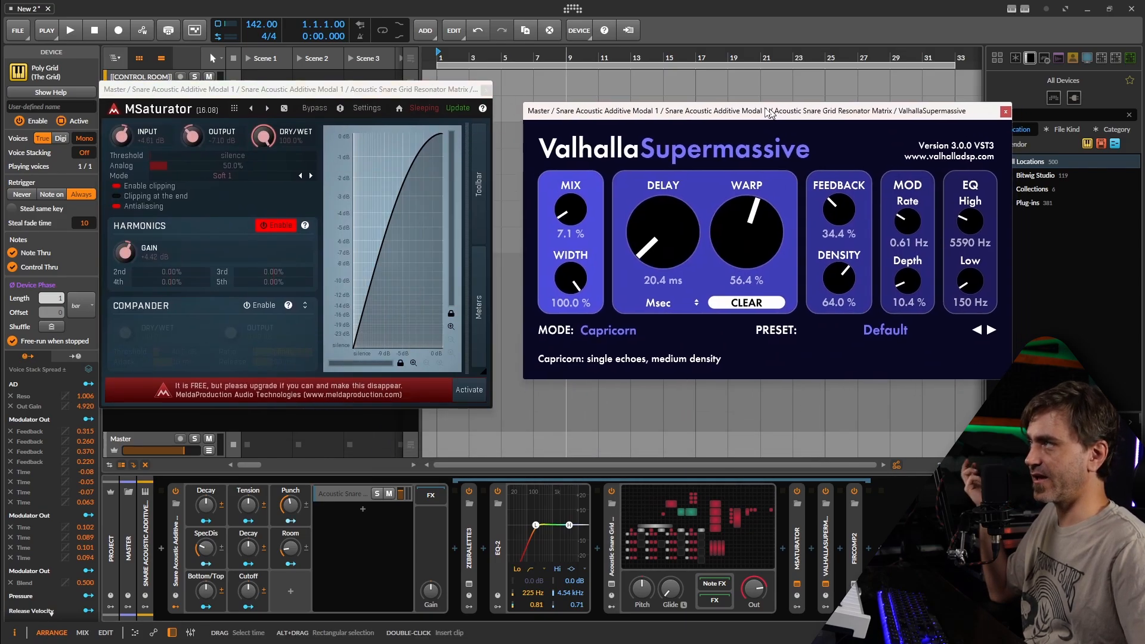
left_click(486, 90)
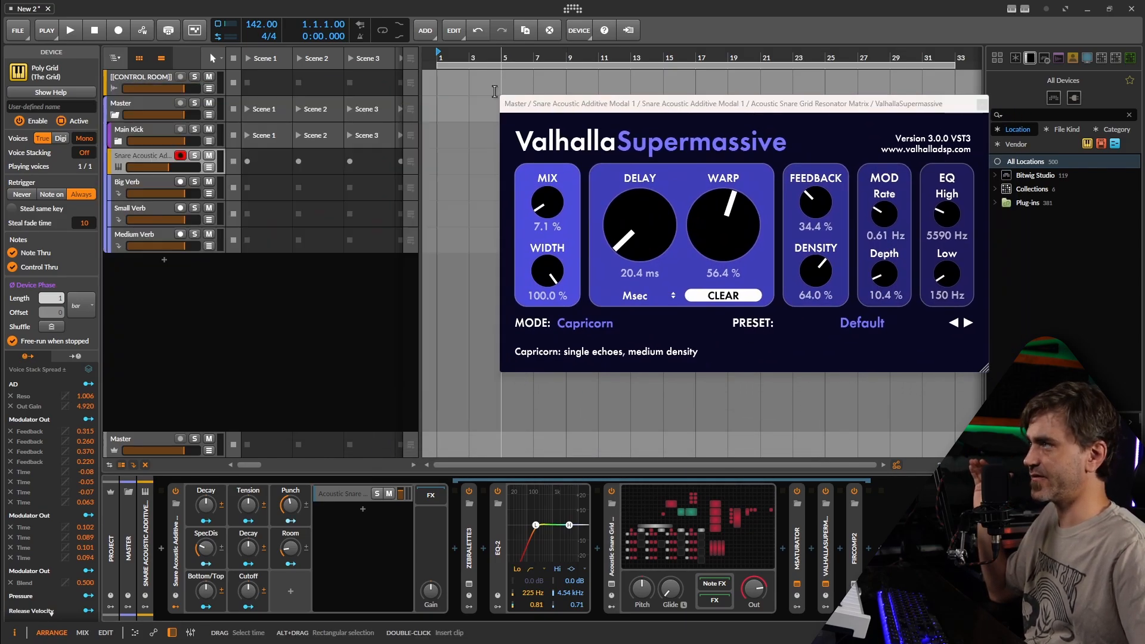
left_click(981, 105)
left_click(854, 583)
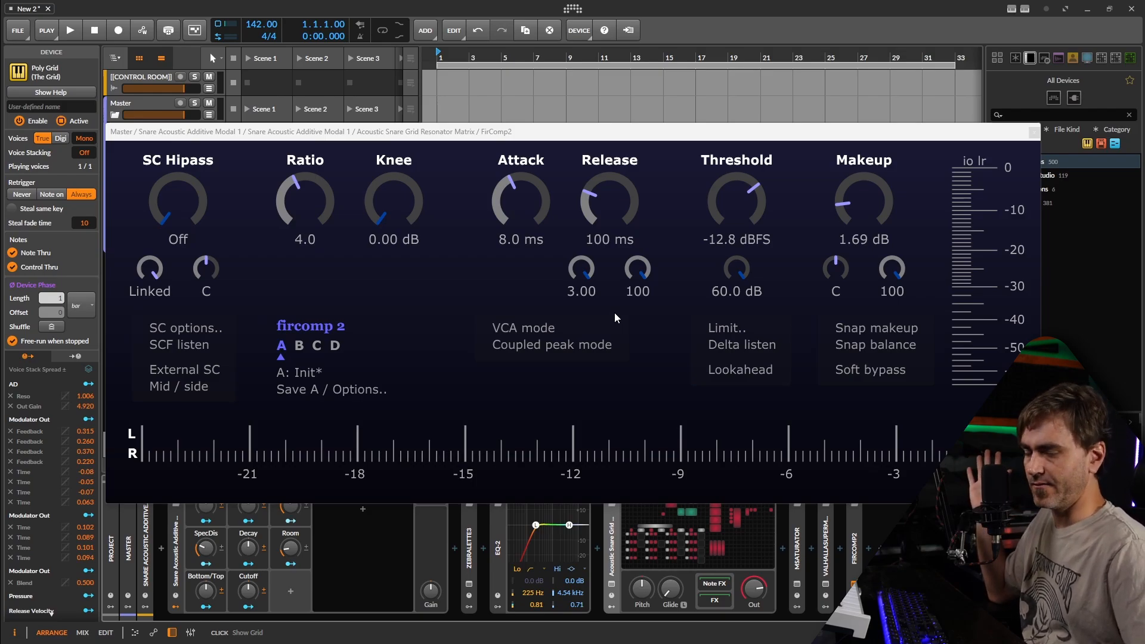
left_click(1033, 132)
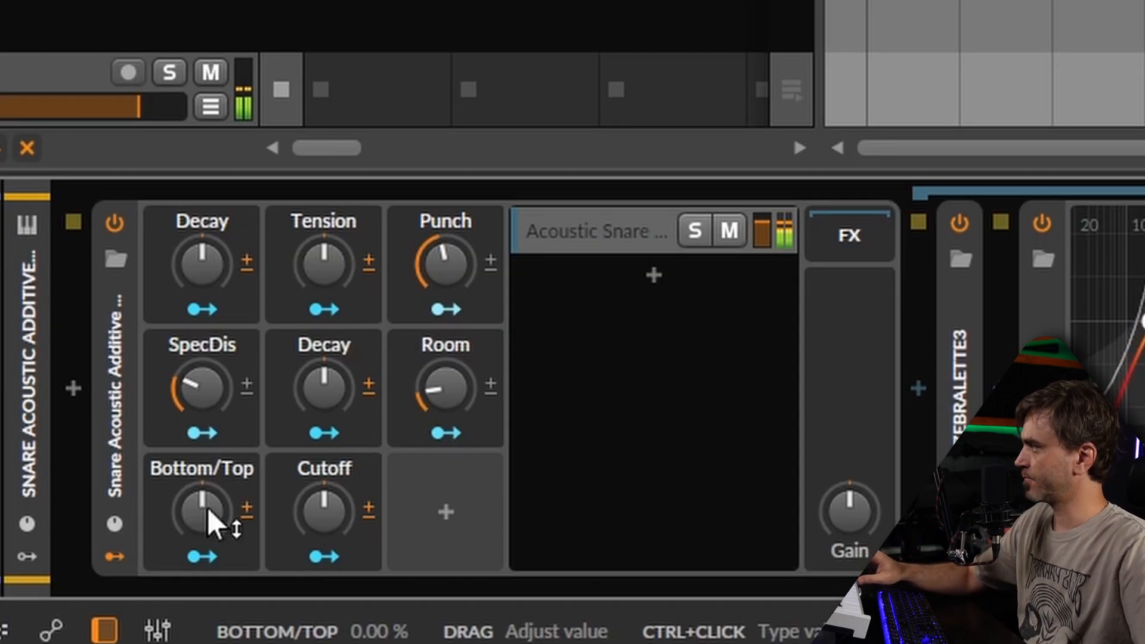
Audition the snare preset's Bottom/Top macro and both Decay macros at extreme settings, resetting the Decay macros to default.
left_click_drag(209, 592, 209, 626)
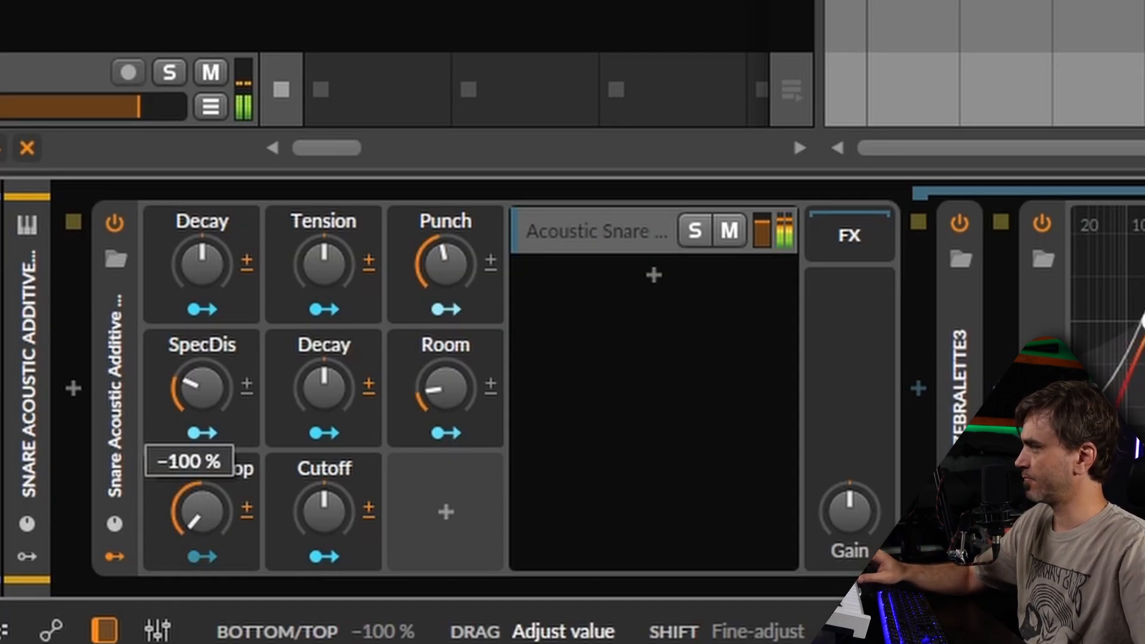
mouse_move(201, 511)
left_mouse_down()
mouse_move(201, 453)
mouse_move(201, 509)
mouse_move(201, 454)
mouse_move(213, 498)
left_mouse_up()
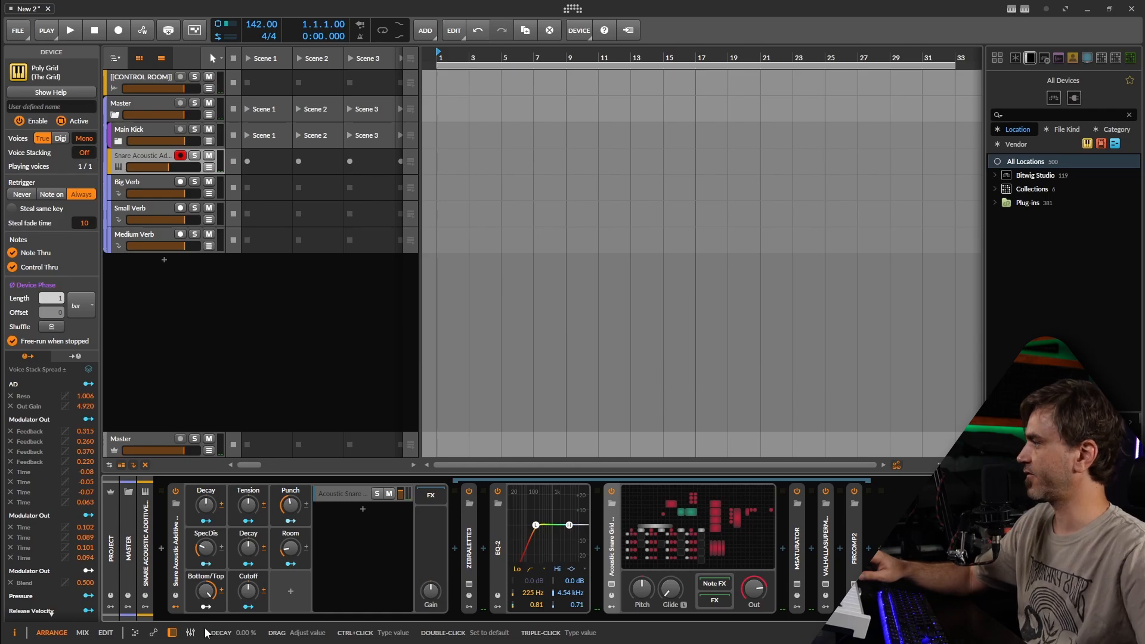
left_click_drag(206, 504, 206, 444)
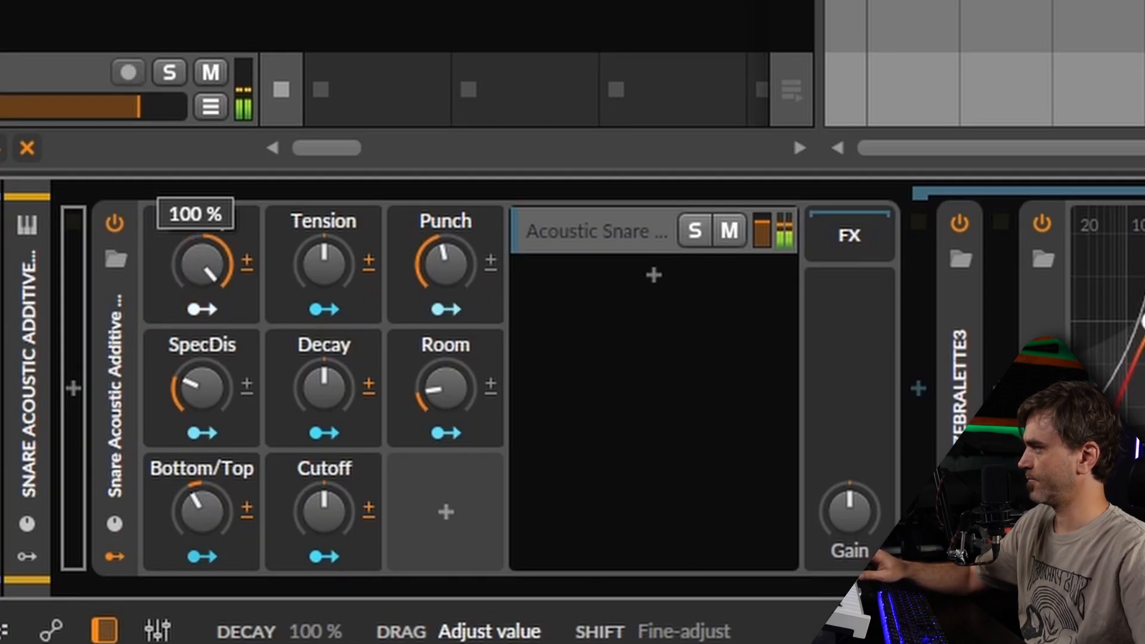
double_click(220, 281)
left_click_drag(342, 428, 342, 369)
double_click(330, 434)
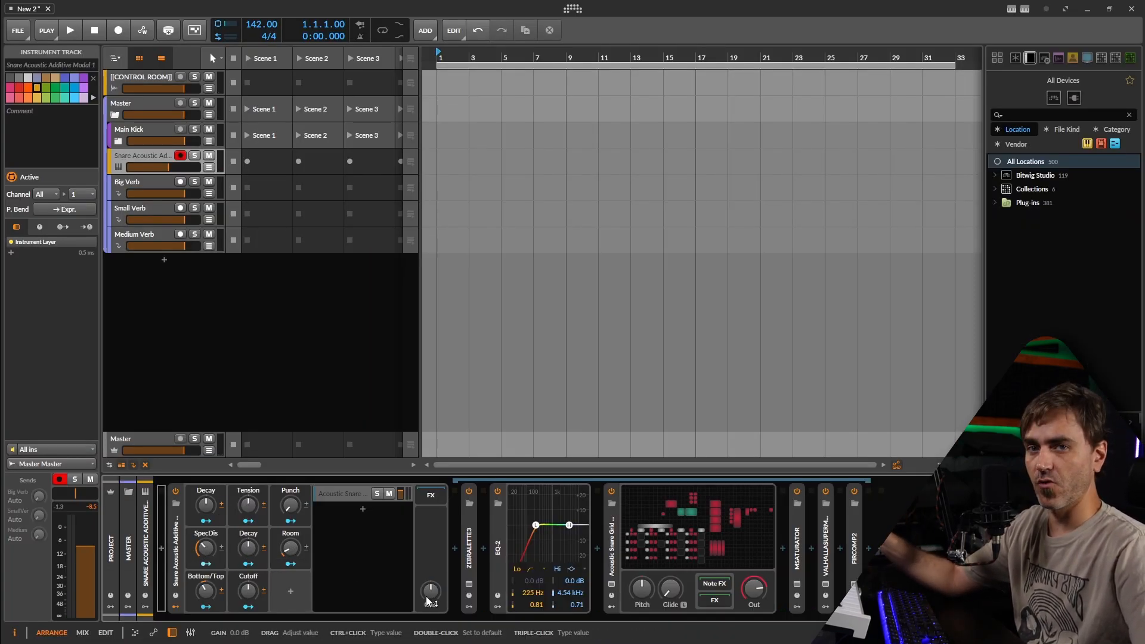
Add a new instrument track and load the Zebralette3 synthesizer on it.
left_click(177, 515)
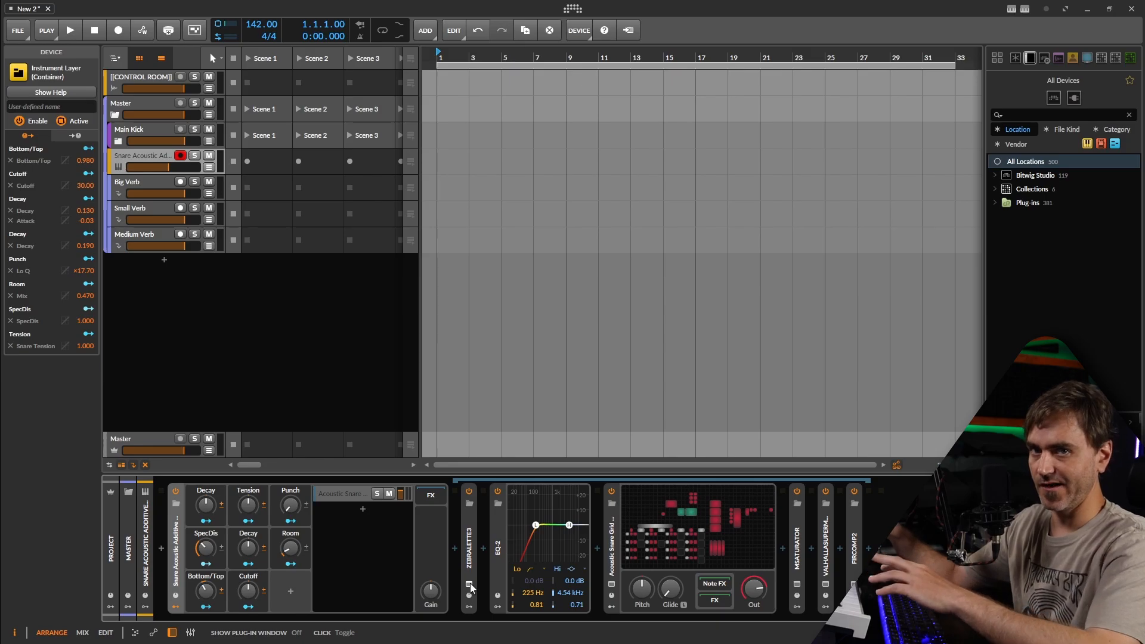
key("ctrl+t")
type("zeb")
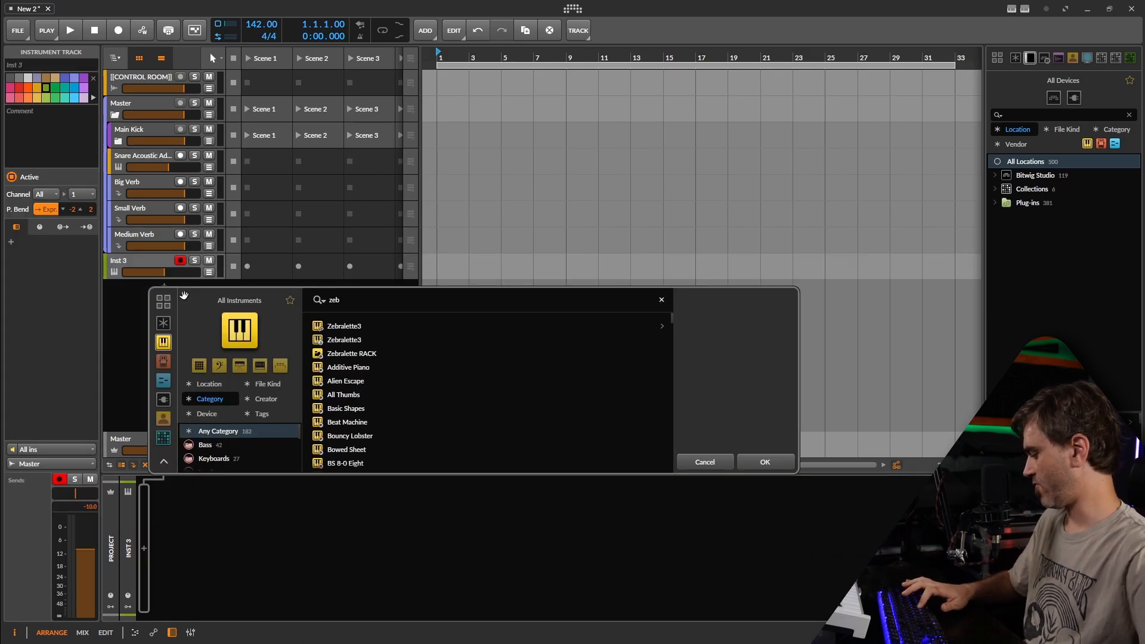
type("r")
left_click(764, 462)
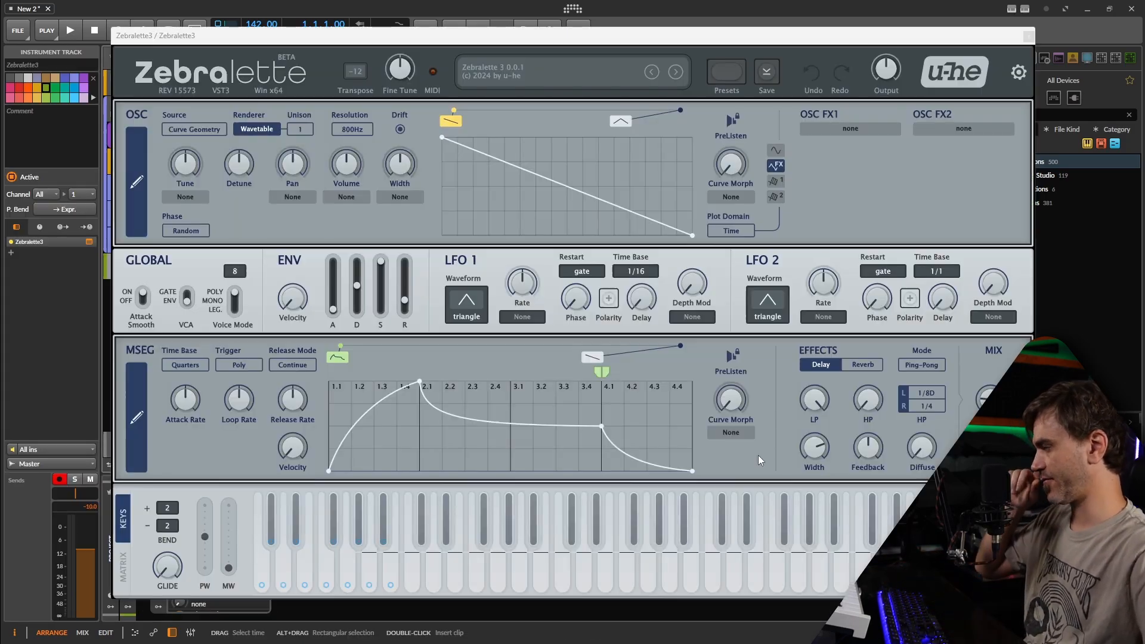
Switch the oscillator's renderer to Additive and set its resolution to 200Hz.
left_click(253, 130)
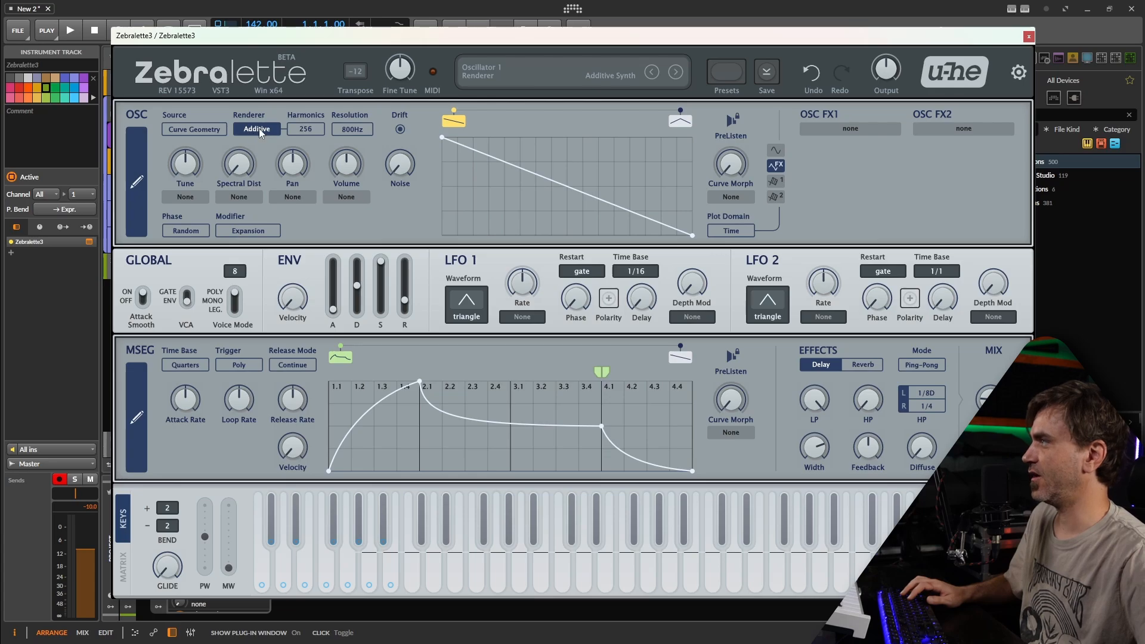
left_click(351, 129)
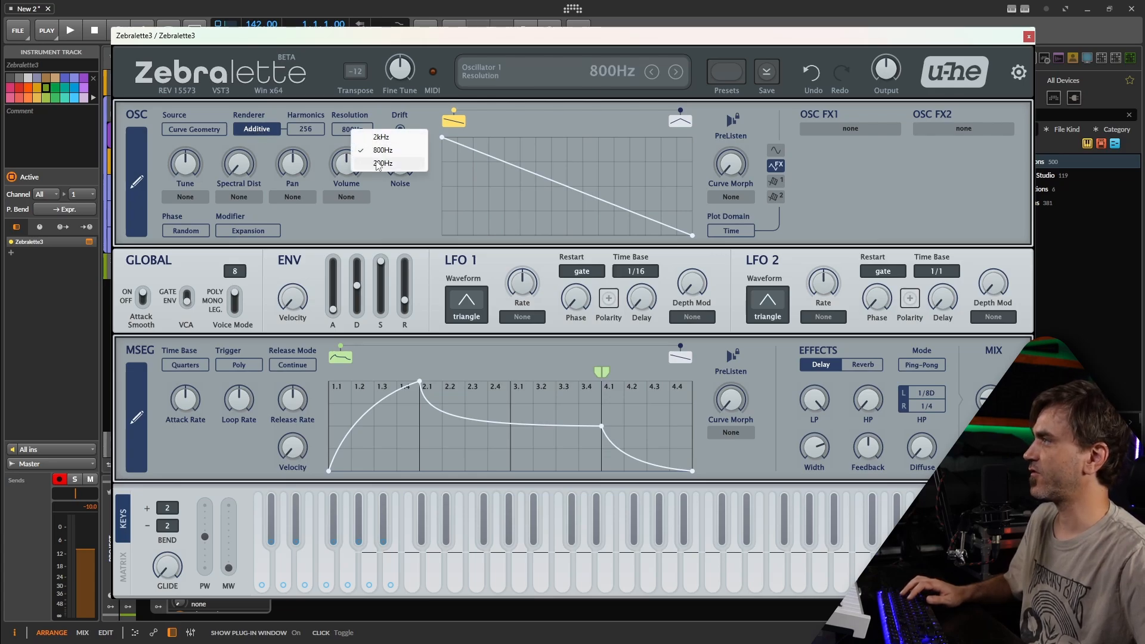
left_click(380, 164)
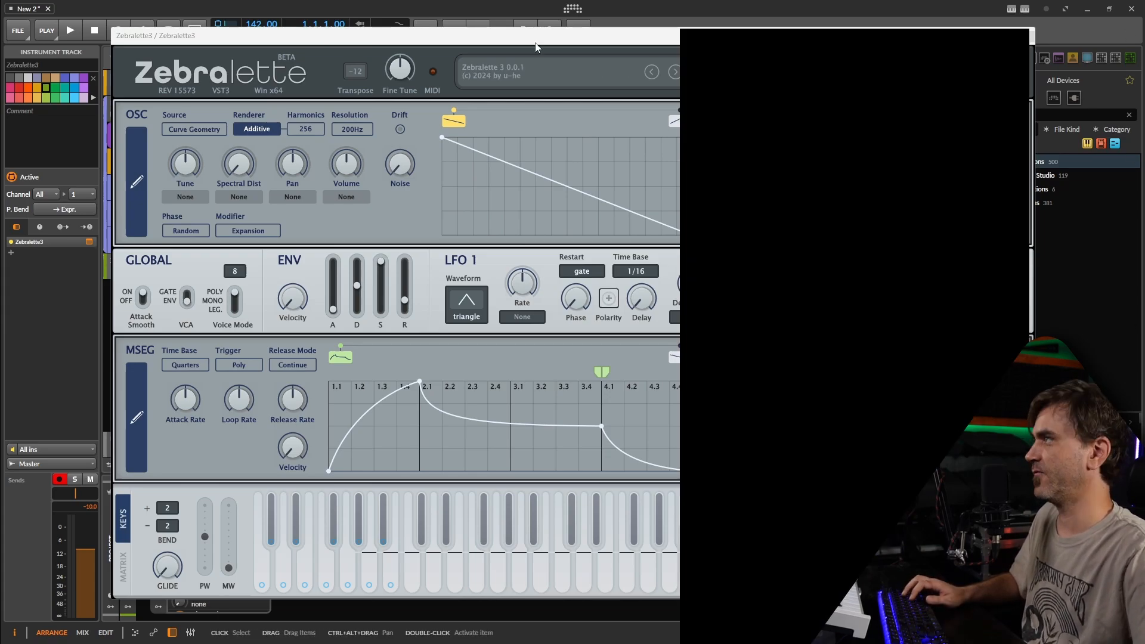
Arrange the Zebralette3 and MiniMeters windows side by side and pin MiniMeters on top of the other windows.
left_click_drag(534, 36, 428, 9)
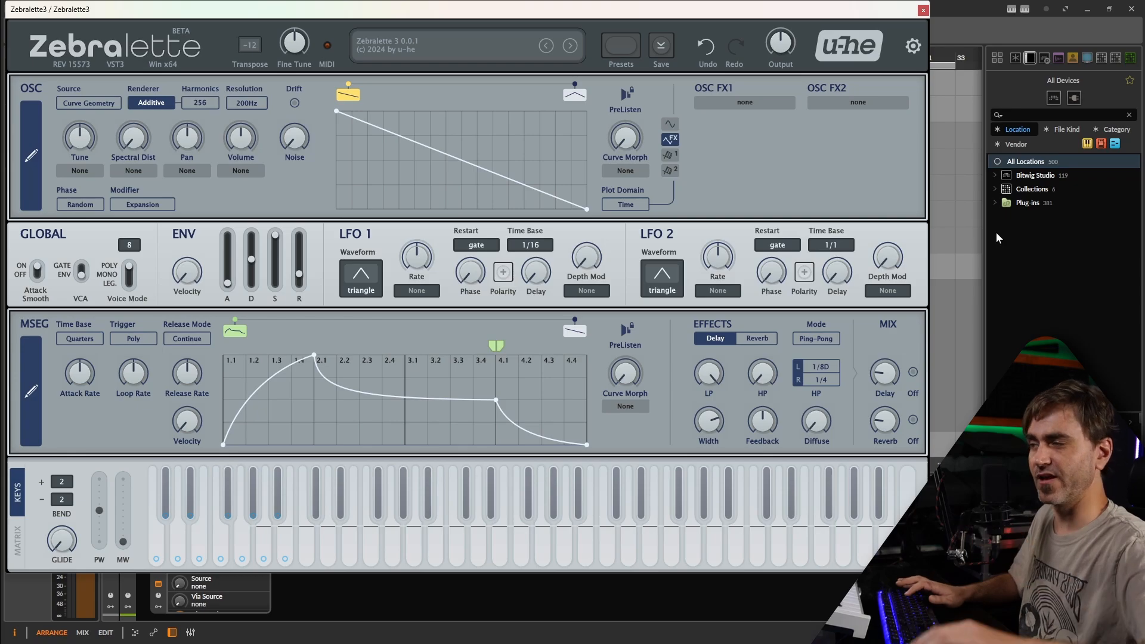
key("alt+Tab")
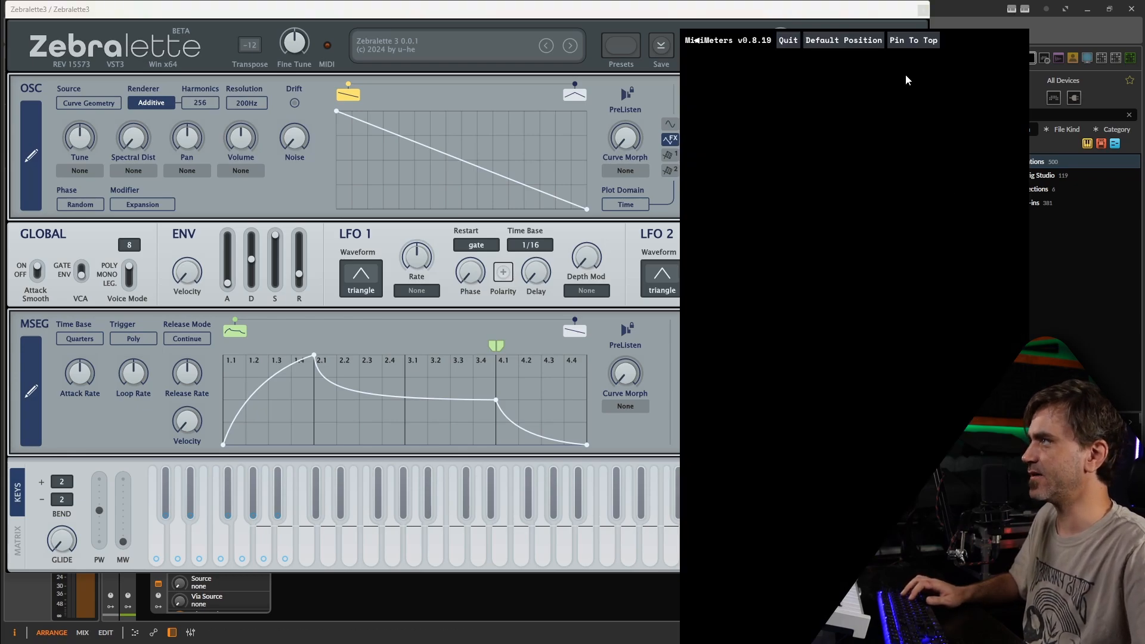
left_click_drag(966, 55, 1073, 31)
left_click(1025, 19)
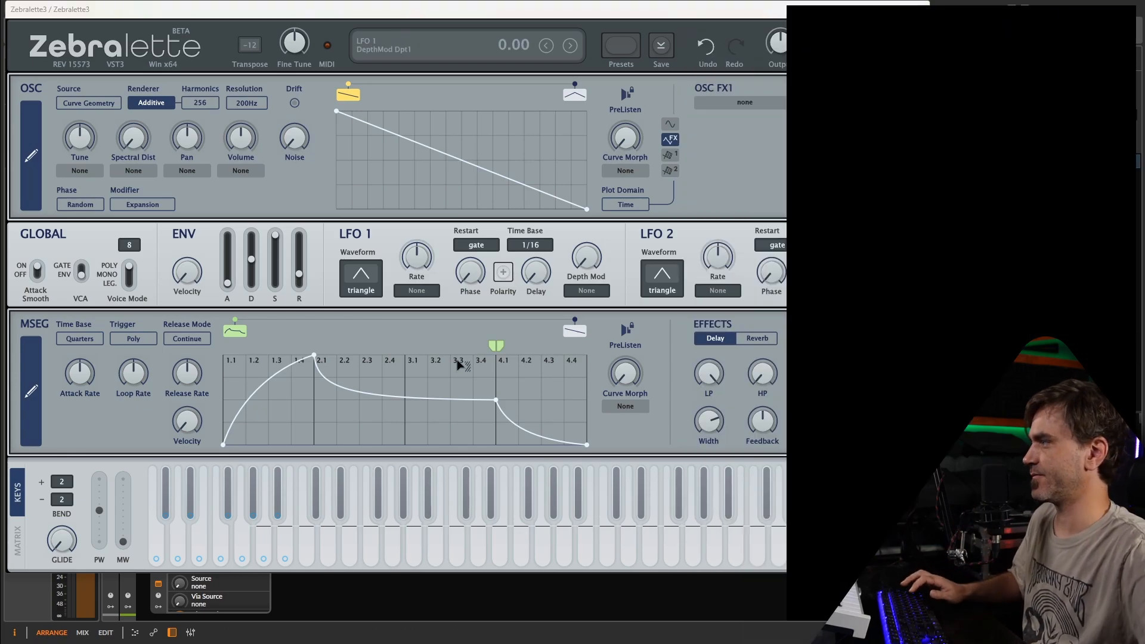
Turn the oscillator's Curve Morph up to its maximum and raise Spectral Distortion to just under halfway.
left_click_drag(626, 149, 661, 15)
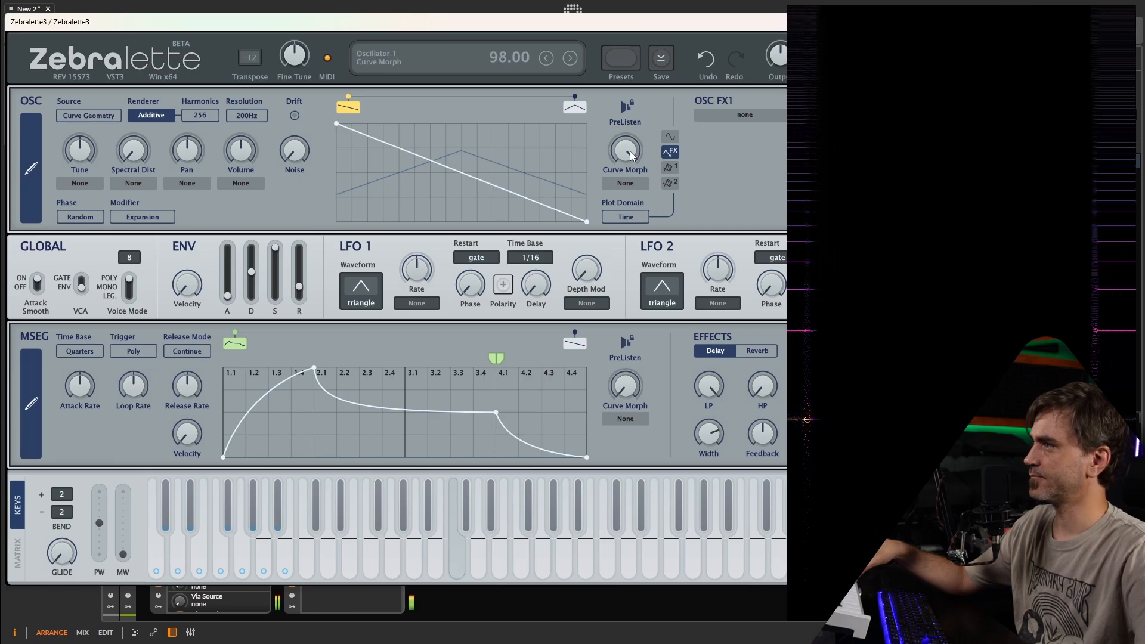
left_click_drag(629, 152, 660, 69)
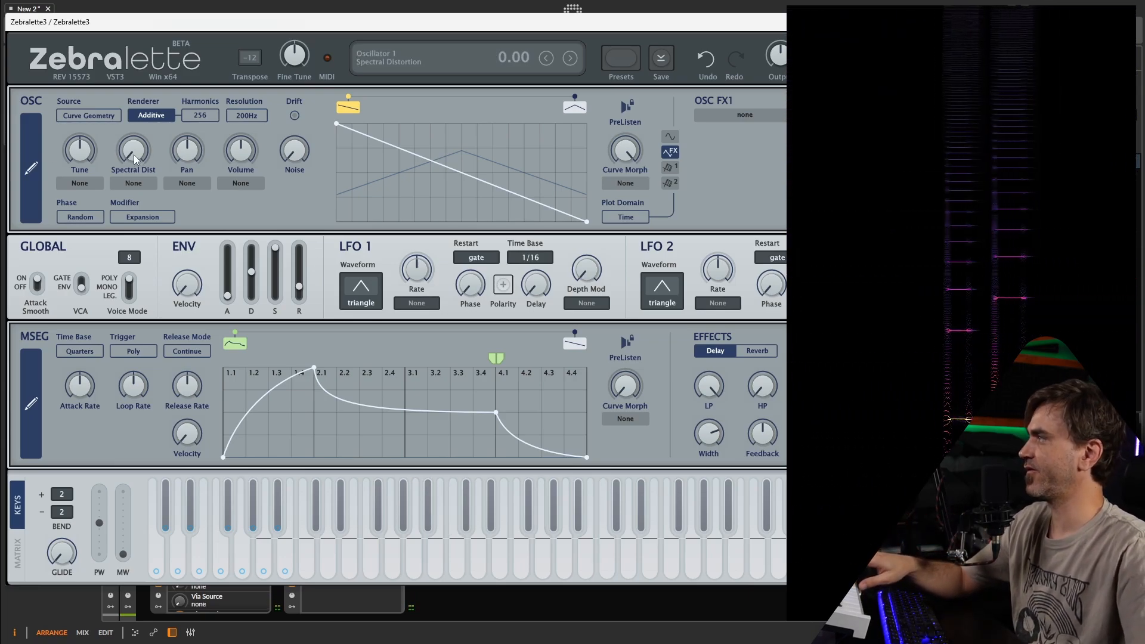
mouse_move(138, 116)
left_mouse_down()
mouse_move(137, 149)
mouse_move(141, 116)
left_mouse_up()
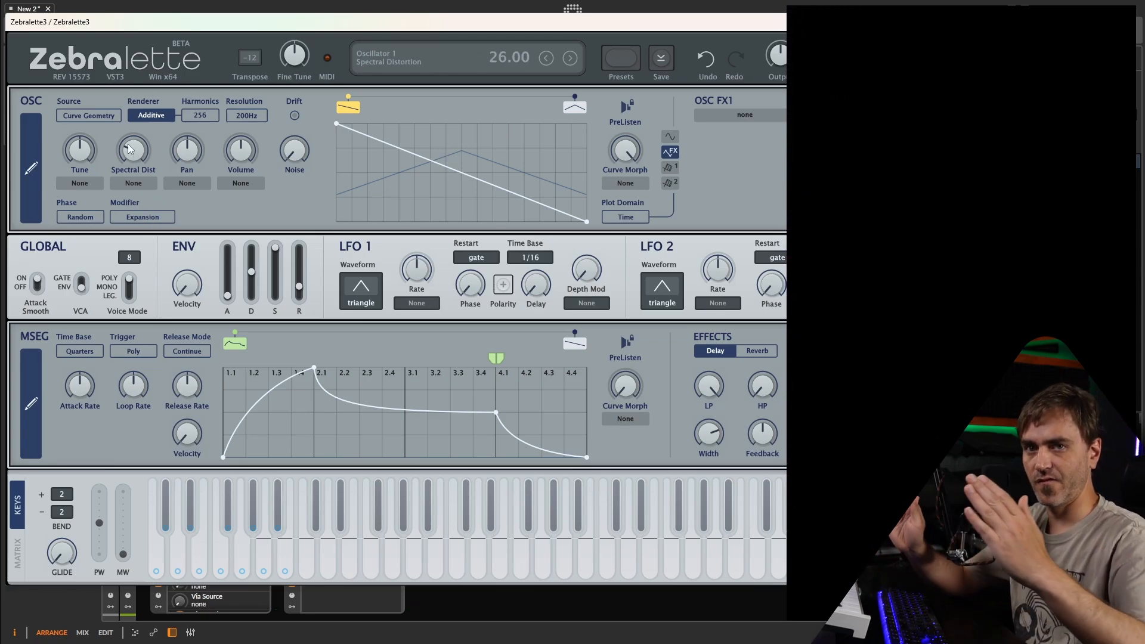
left_click_drag(129, 149, 249, 117)
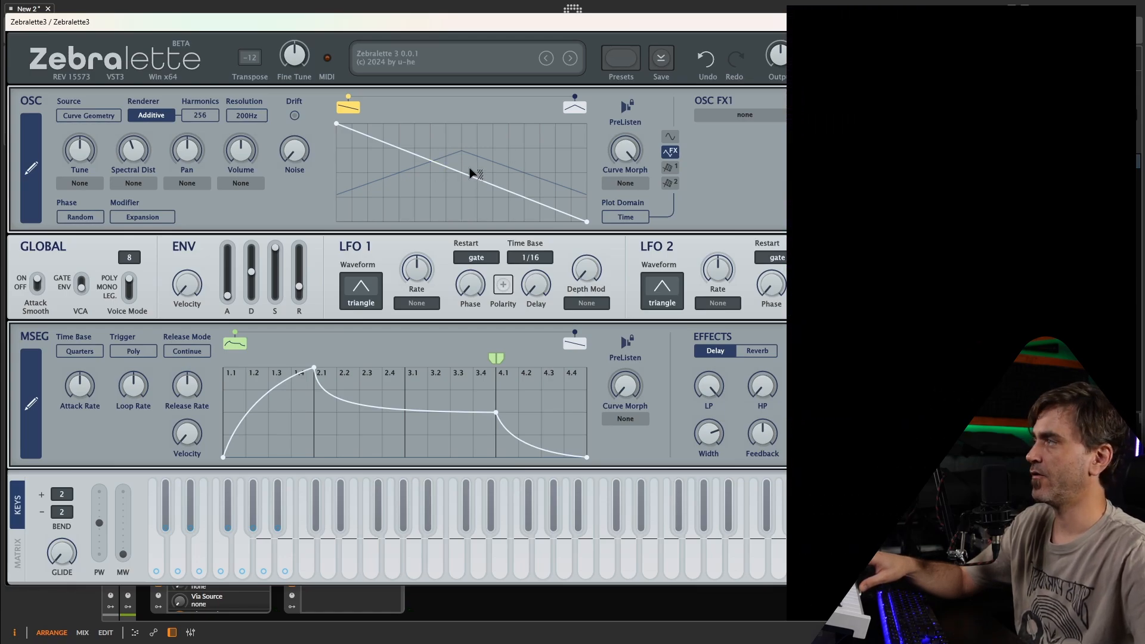
Set the envelope's sustain to 0 and release to 1, and shorten its decay to roughly a quarter.
left_click_drag(278, 246, 279, 319)
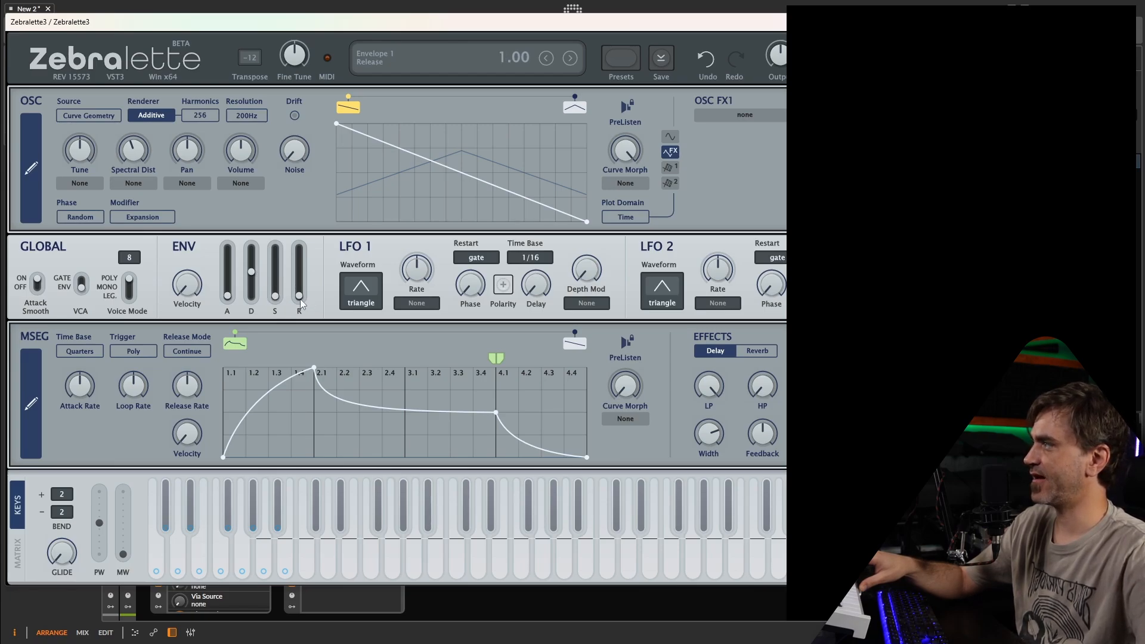
left_click_drag(251, 272, 252, 282)
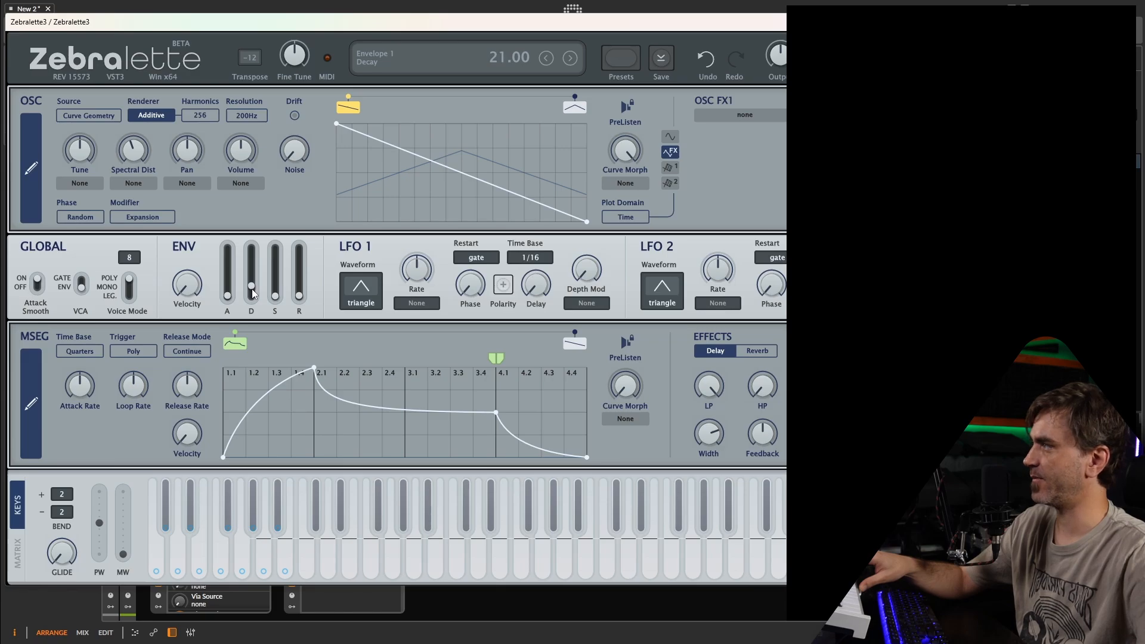
left_click_drag(253, 292, 252, 280)
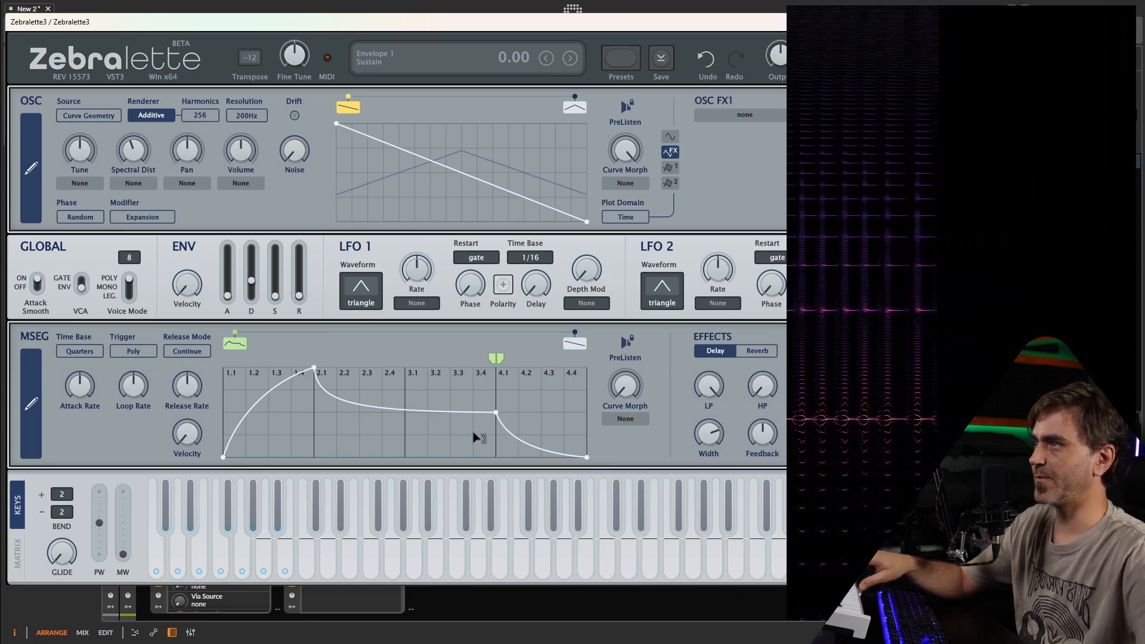
Reshape the MSEG into a quick decay starting at full level and reaching zero near 1.4, removing the peak point.
left_click_drag(225, 459, 299, 383)
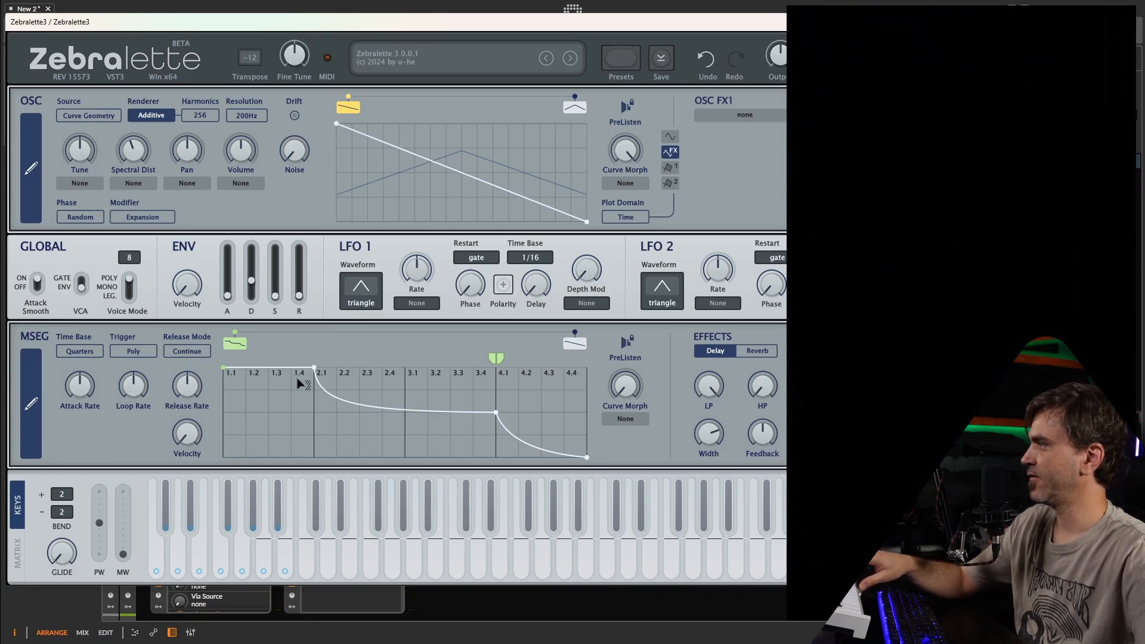
double_click(313, 375)
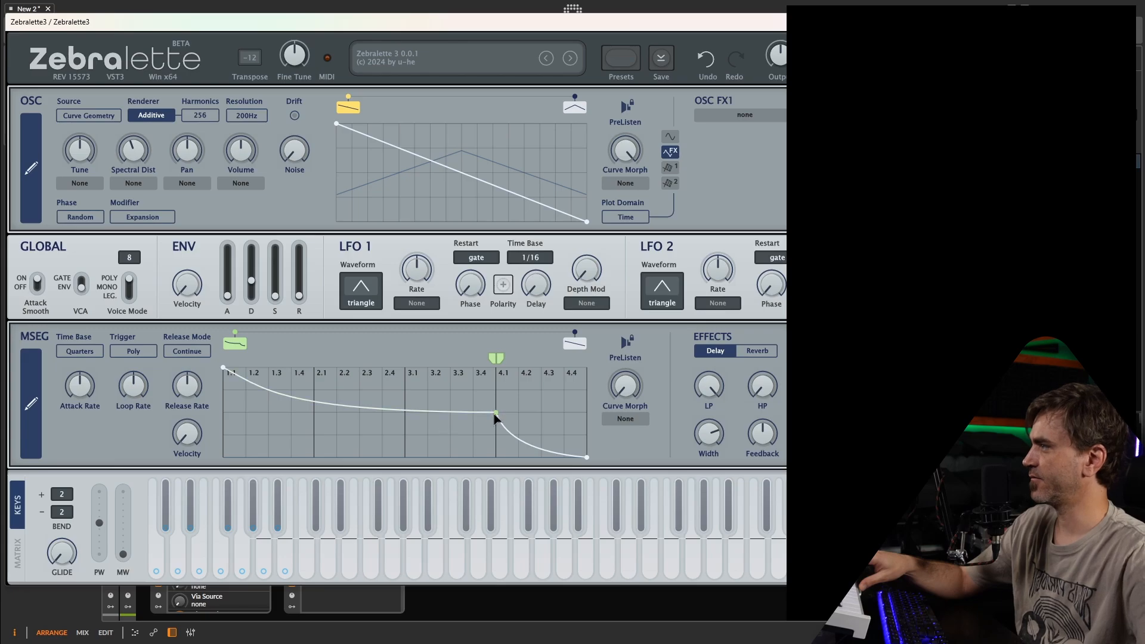
left_click_drag(495, 413, 298, 457)
Lower the oscillator's Volume and modulate it with the MSEG at a depth of about 89.
left_click(259, 185)
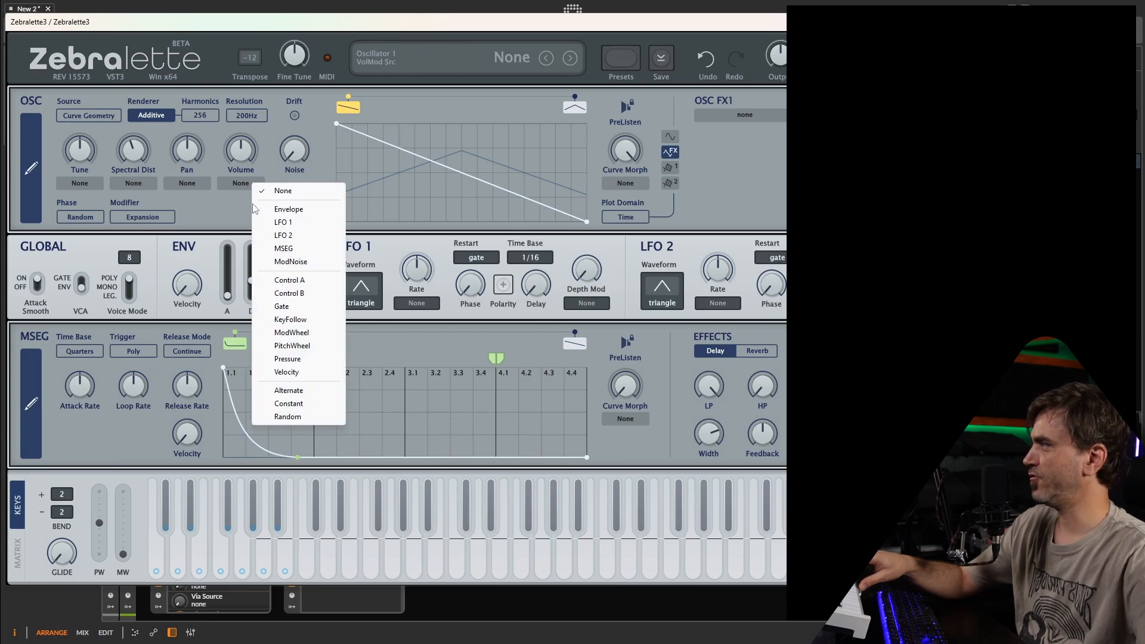
left_click(281, 249)
left_click_drag(240, 148, 238, 152)
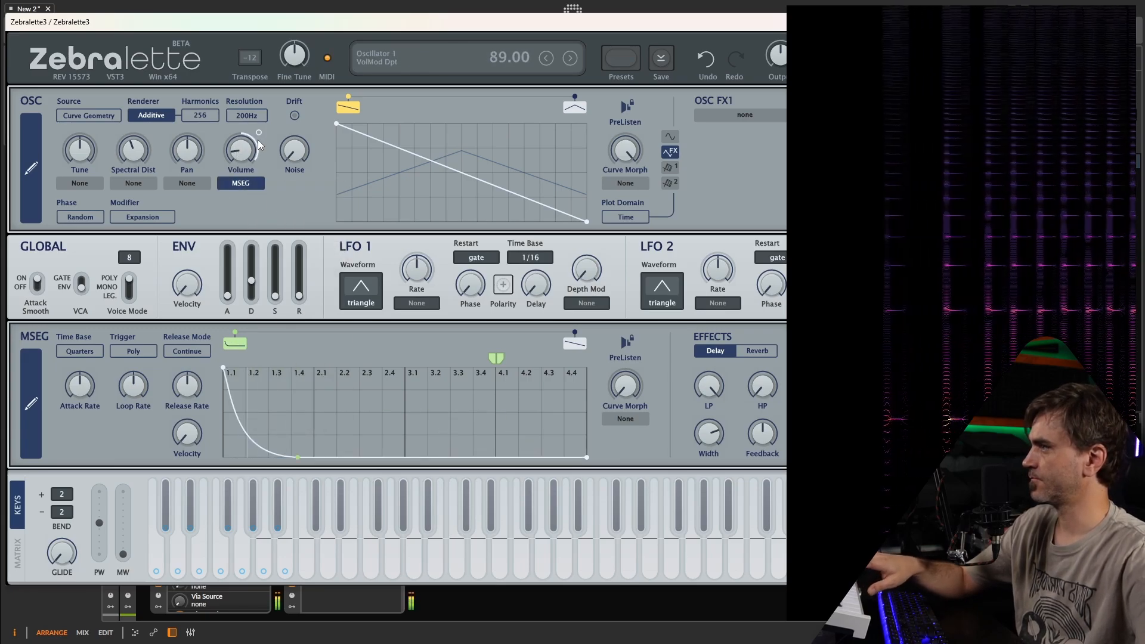
Assign the MSEG to Curve Morph with a modulation depth of -60.
left_click(622, 183)
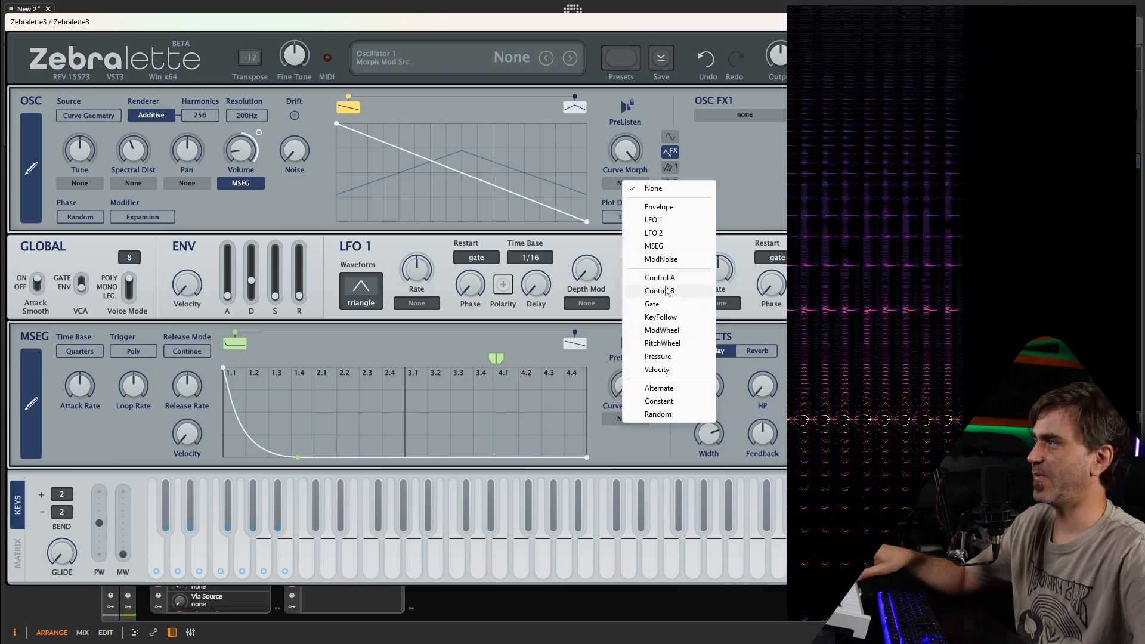
left_click(653, 246)
left_click_drag(631, 152, 626, 181)
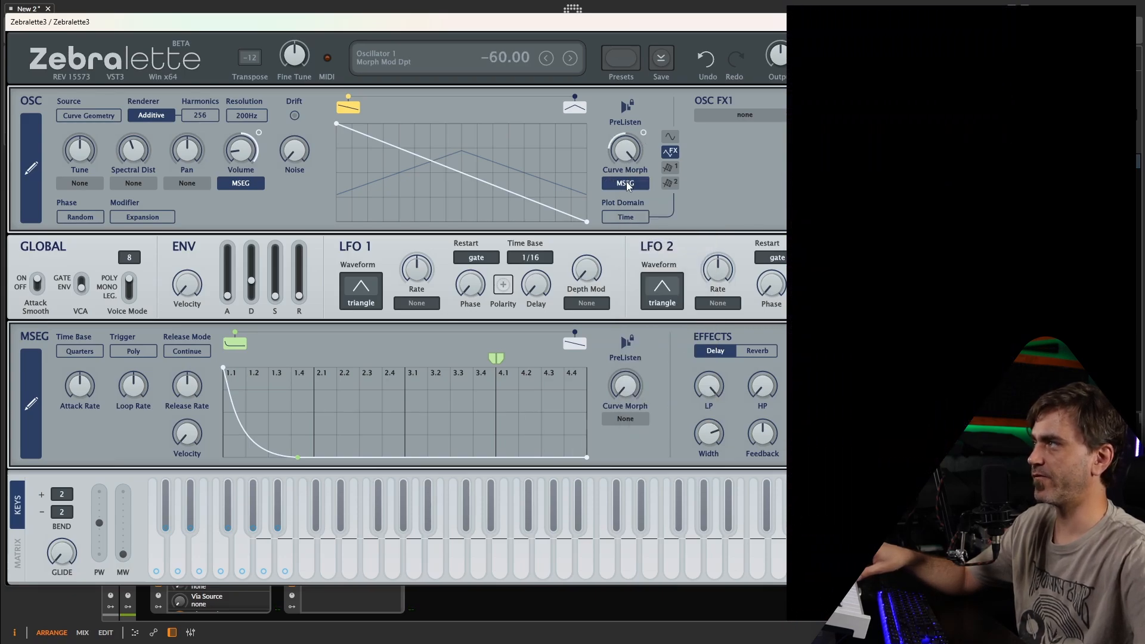
Weaken the MSEG's modulation of Curve Morph and fine-tune the depth of its modulation of the oscillator's Volume.
left_click_drag(643, 132, 649, 122)
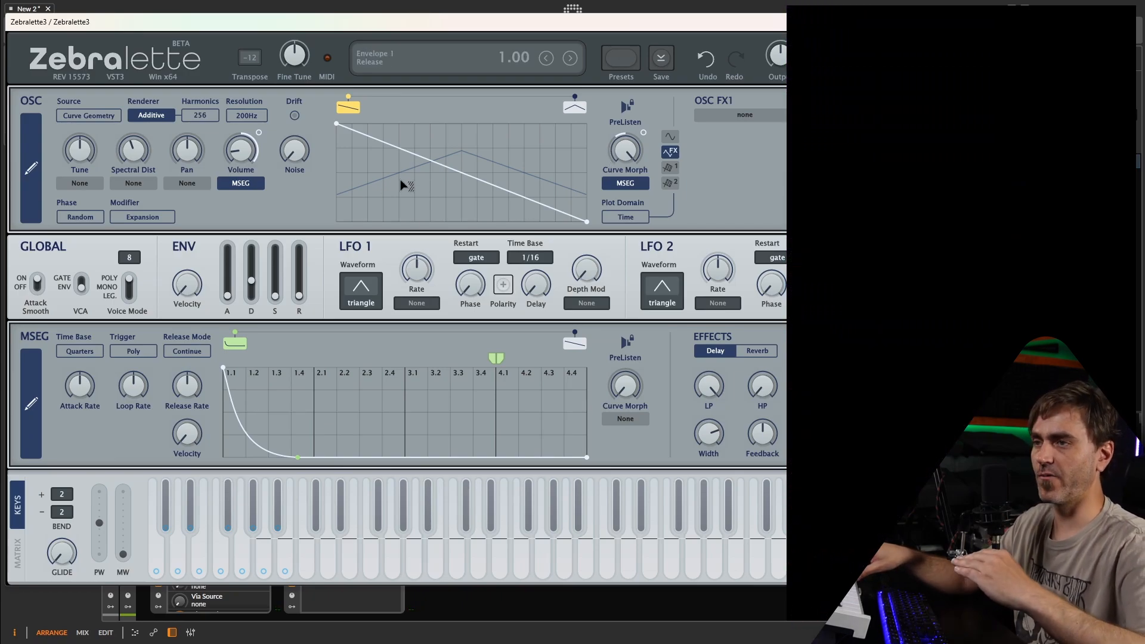
mouse_move(643, 132)
left_mouse_down()
mouse_move(655, 137)
mouse_move(644, 127)
left_mouse_up()
left_click_drag(264, 133, 262, 145)
Lengthen the envelope's decay slightly and readjust the MSEG's Attack Rate.
left_click_drag(251, 281, 253, 276)
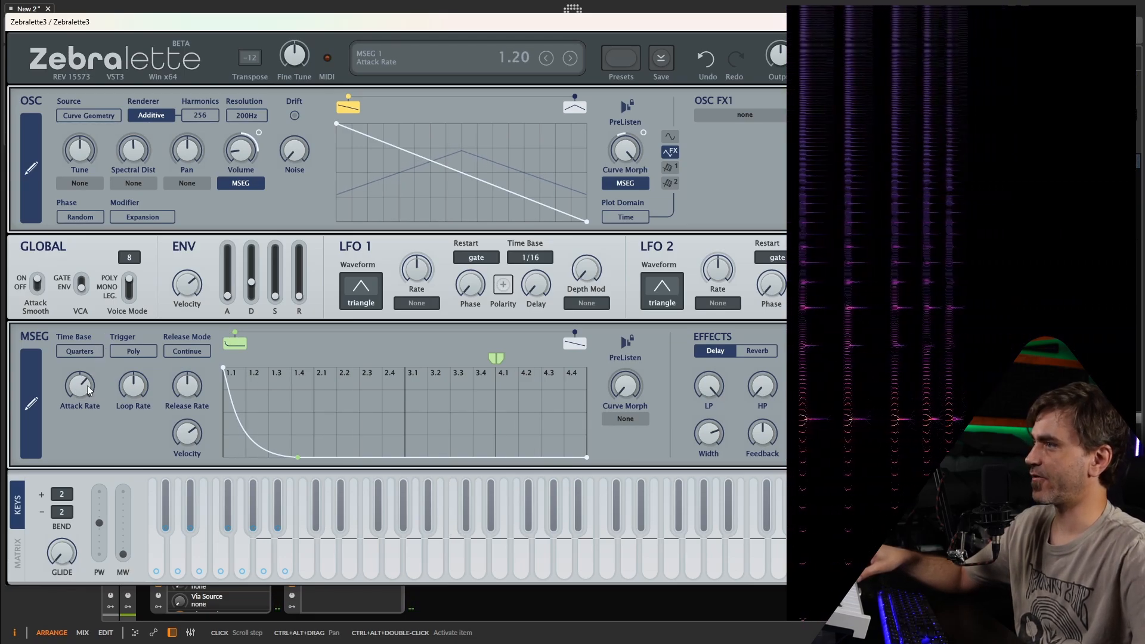
left_click_drag(87, 385, 88, 455)
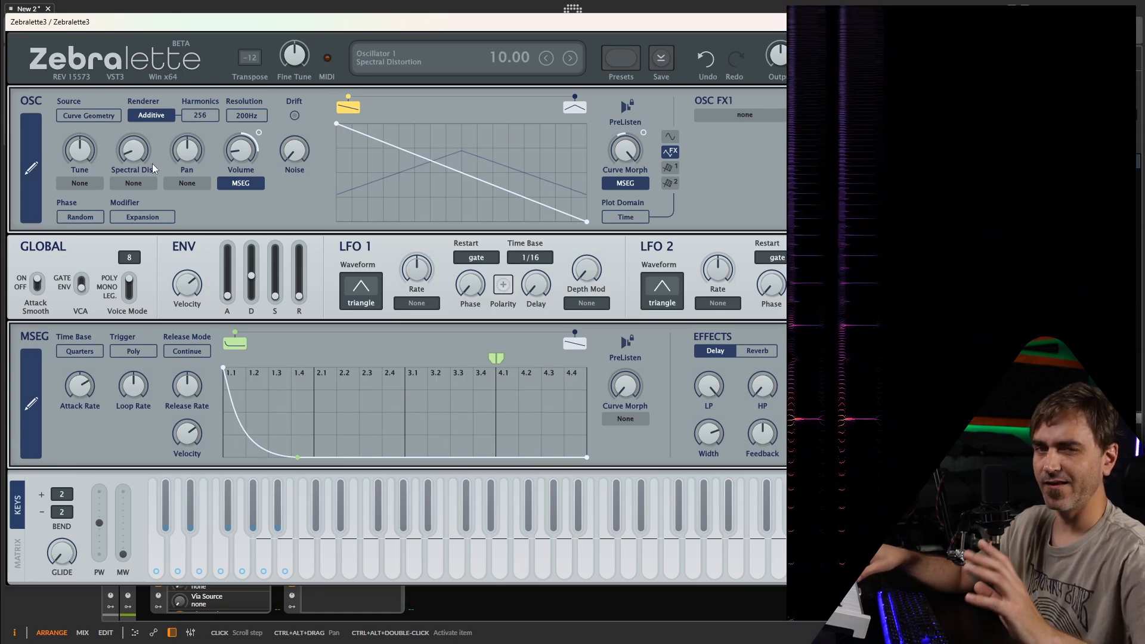
Load Wrap & Zap as the second oscillator effect, set its type to Softclip and its depth to 15.
left_click_drag(493, 27, 308, 42)
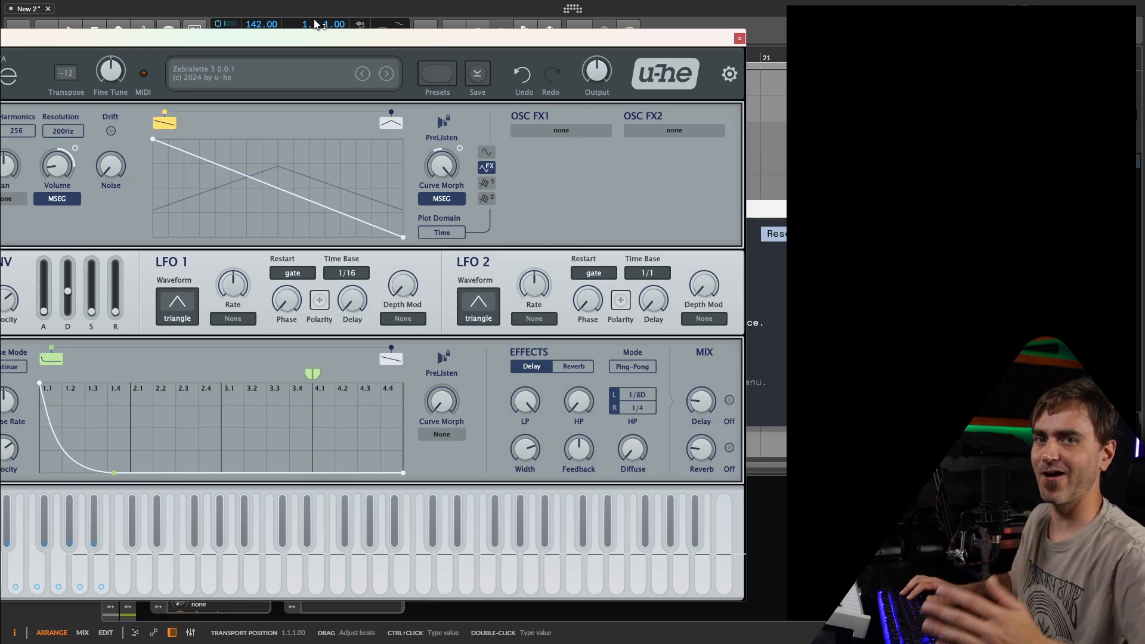
left_click(680, 129)
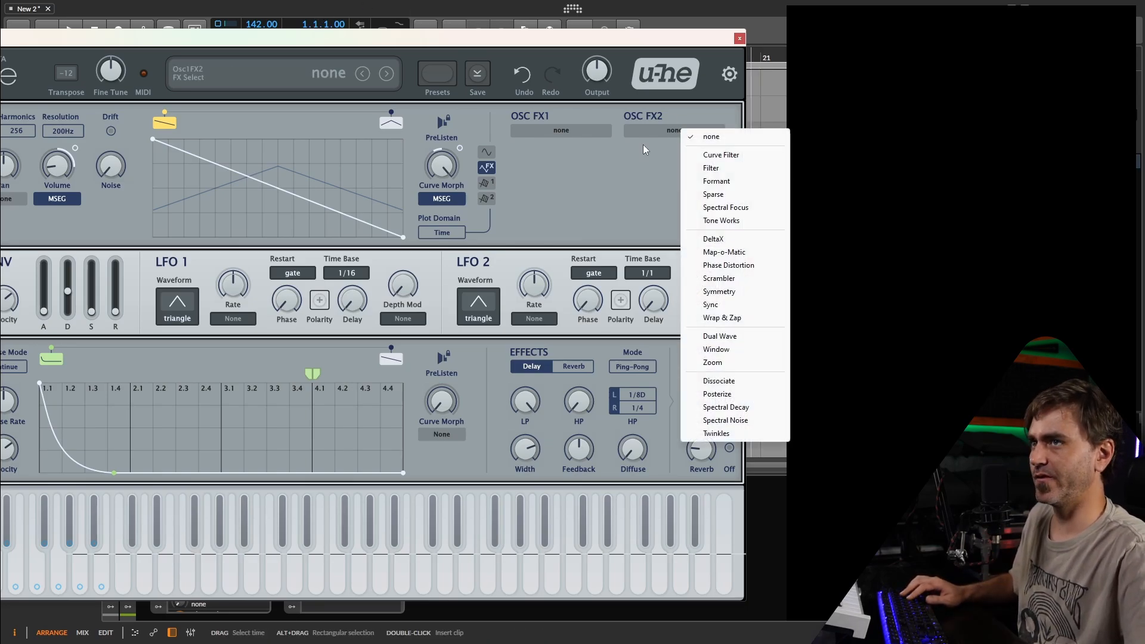
left_click(721, 317)
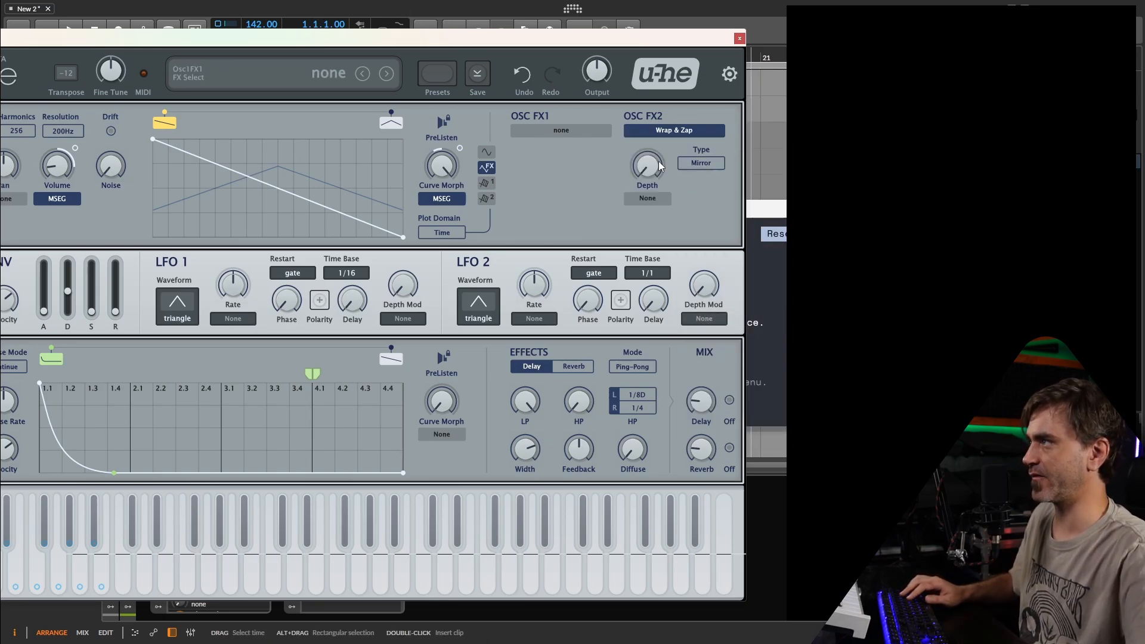
left_click(696, 163)
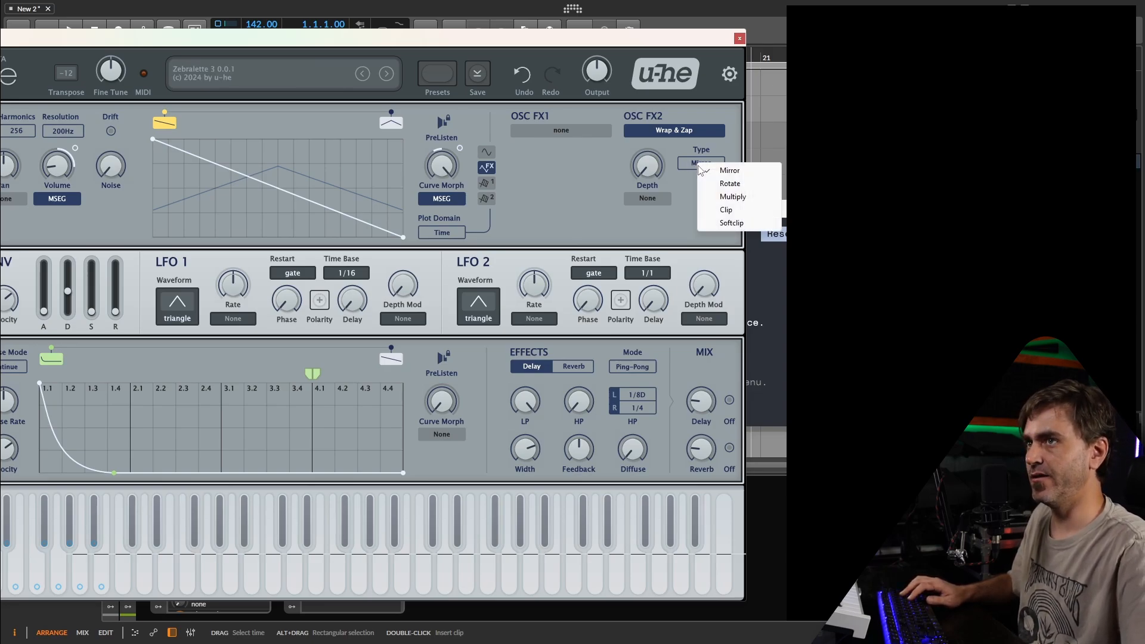
left_click(728, 222)
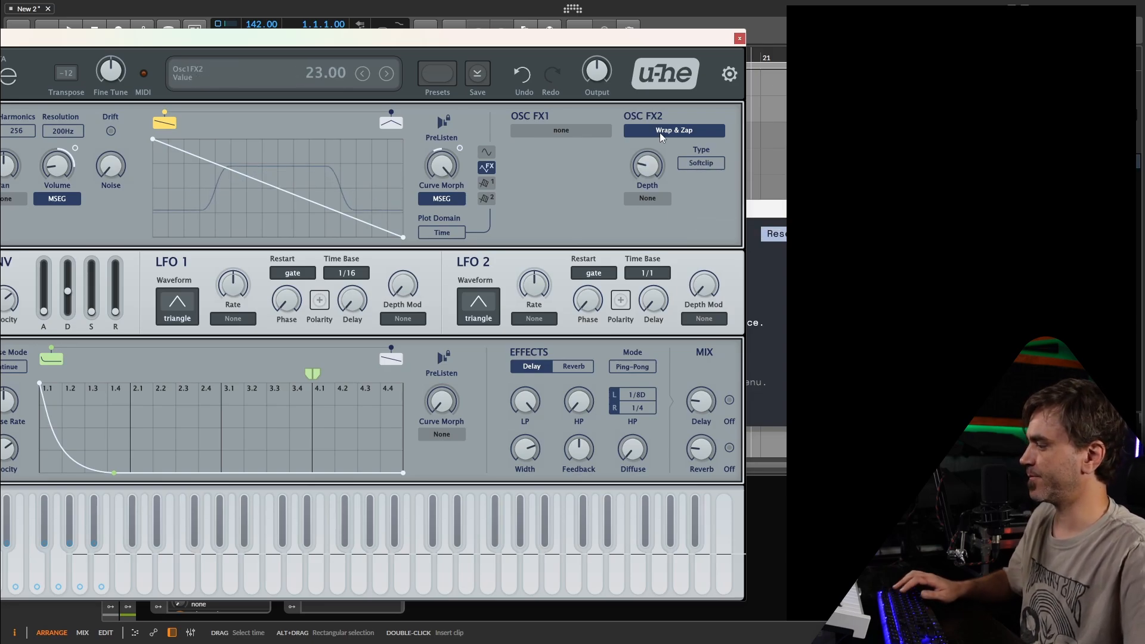
mouse_move(659, 132)
left_mouse_down()
mouse_move(665, 109)
mouse_move(660, 145)
left_mouse_up()
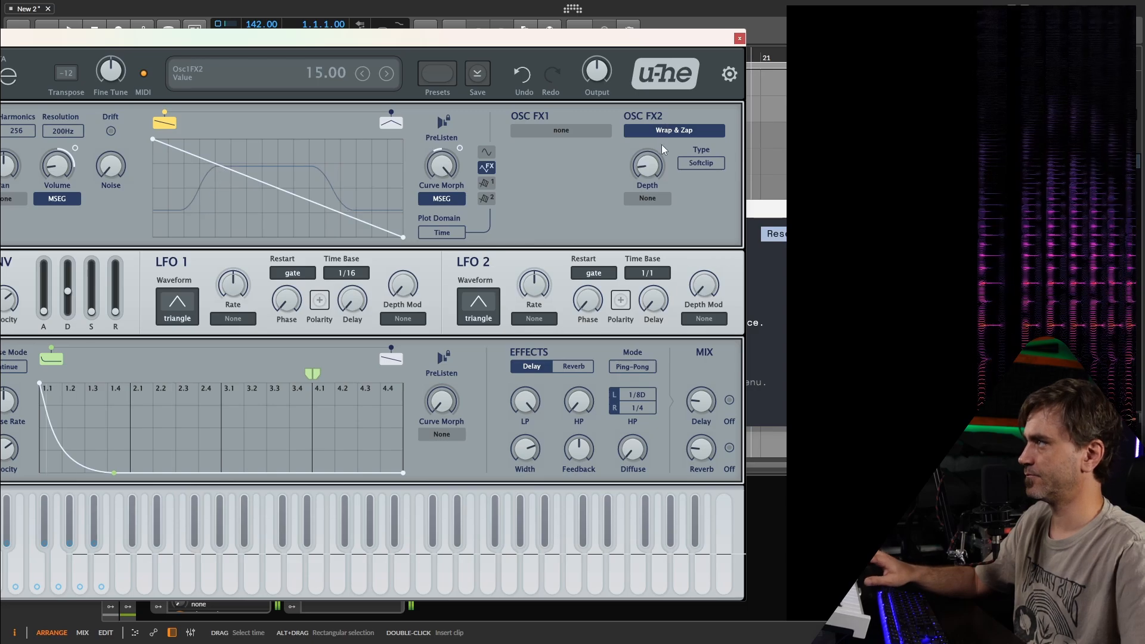
Assign the MSEG as the modulation source for the Wrap & Zap depth and adjust the modulation amount.
left_click(648, 199)
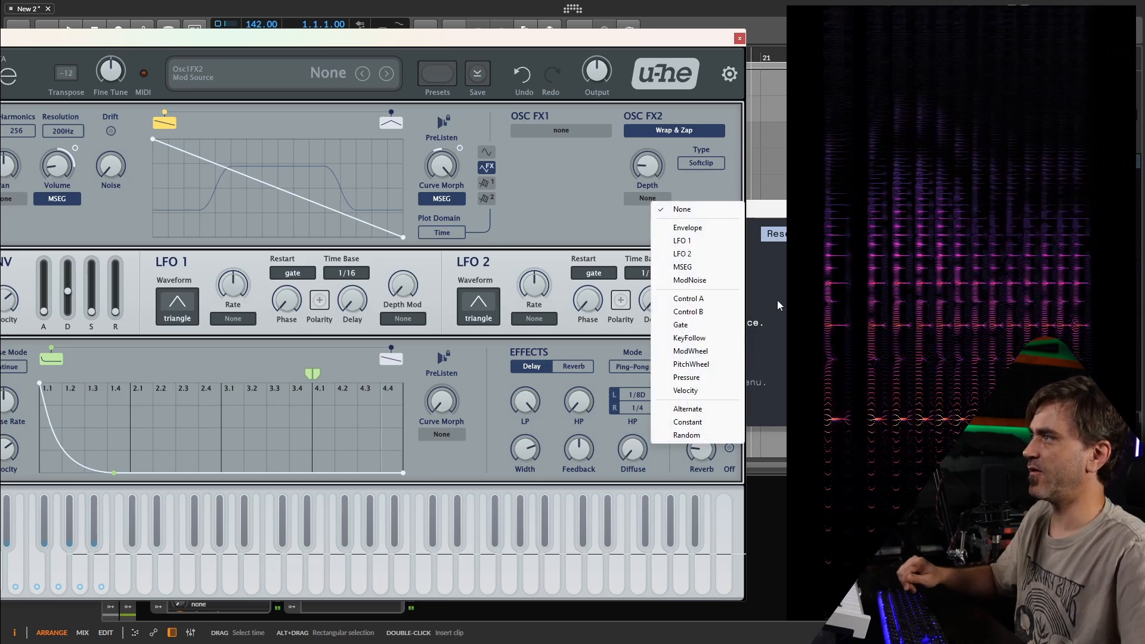
left_click(683, 267)
left_click_drag(667, 153, 645, 177)
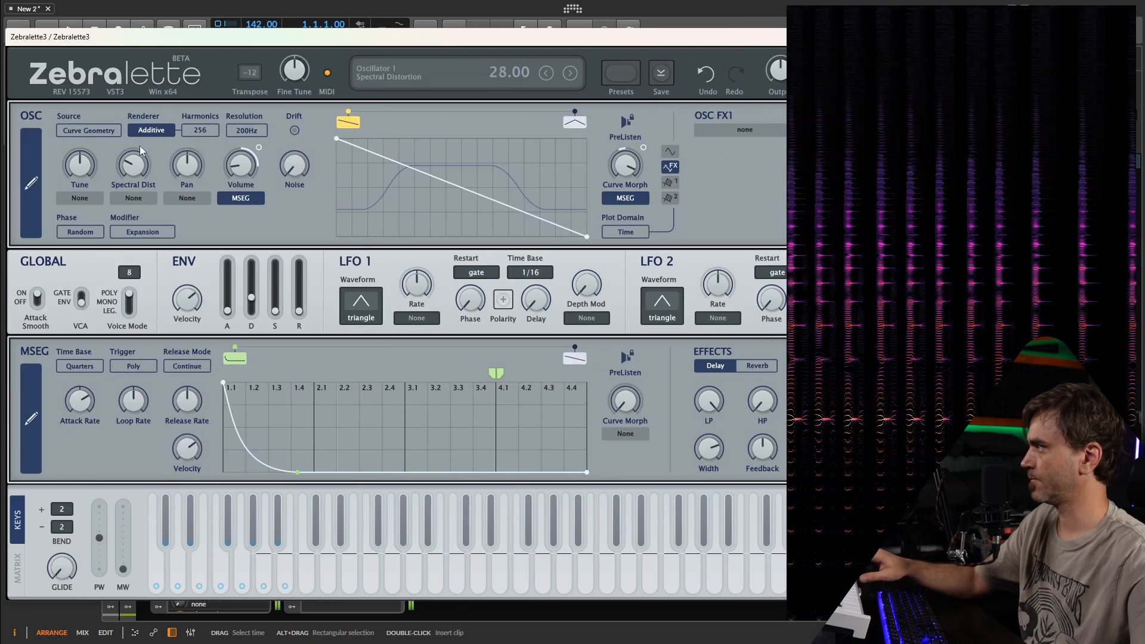
Set Spectral Distortion to 20 and the MSEG's Attack Rate to 1.20, and fine-tune the envelope's decay.
left_click_drag(139, 145, 147, 172)
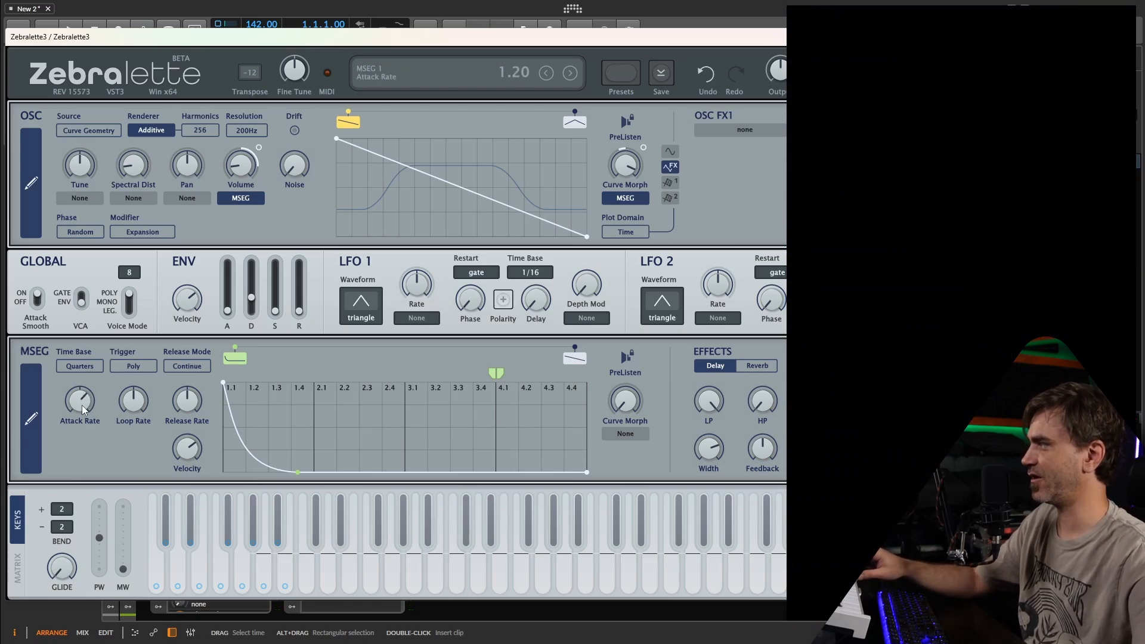
left_click_drag(254, 293, 254, 296)
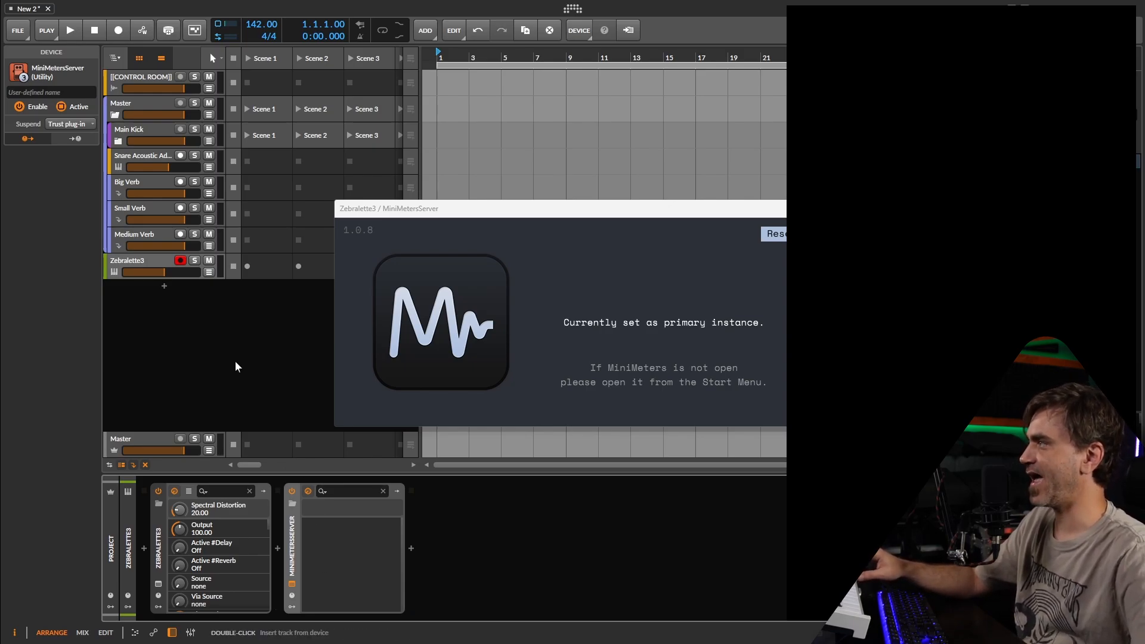
Add an instrument track with the Vital synth below the Zebralette3 track and close the synth's window.
double_click(162, 288)
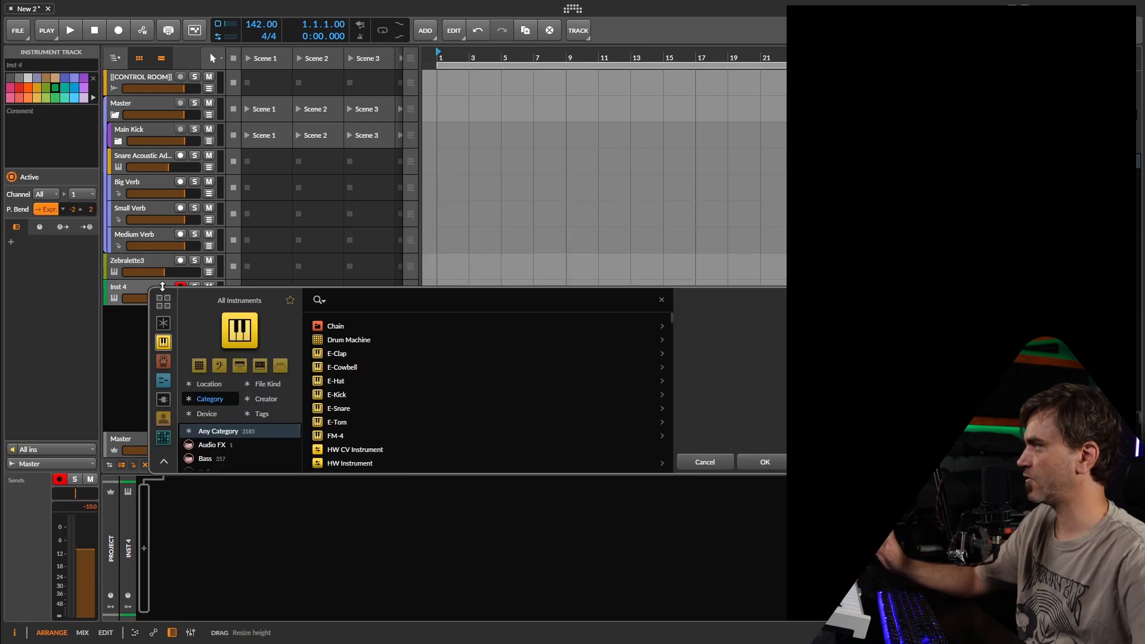
type("v")
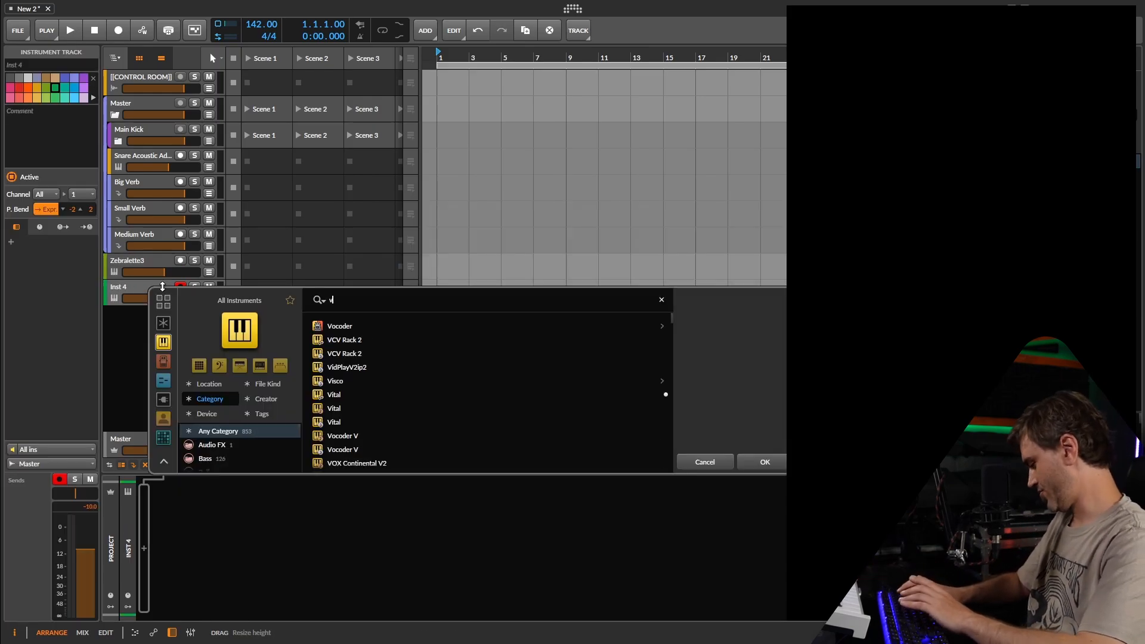
type("ital")
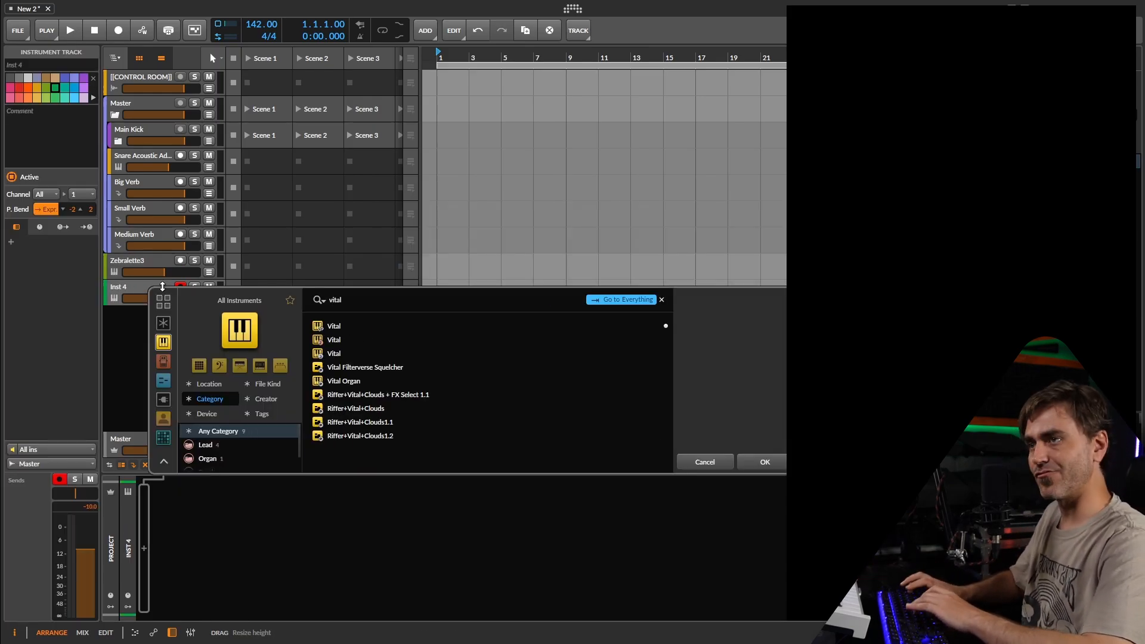
left_click(369, 353)
left_click(764, 462)
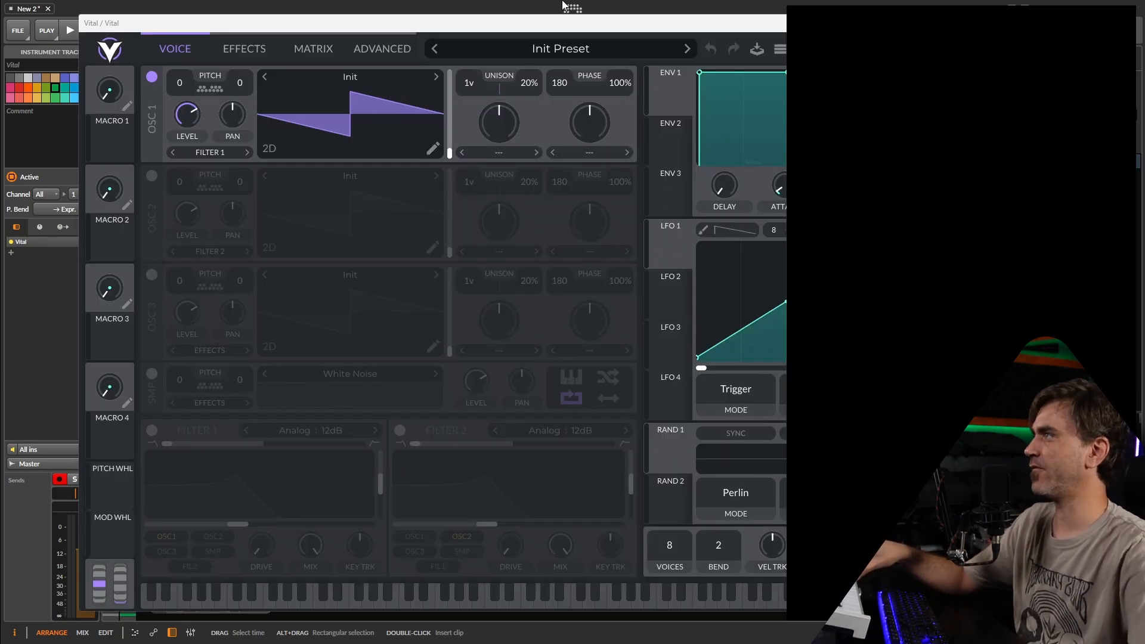
left_click_drag(606, 23, 332, 21)
left_click_drag(673, 17, 622, 20)
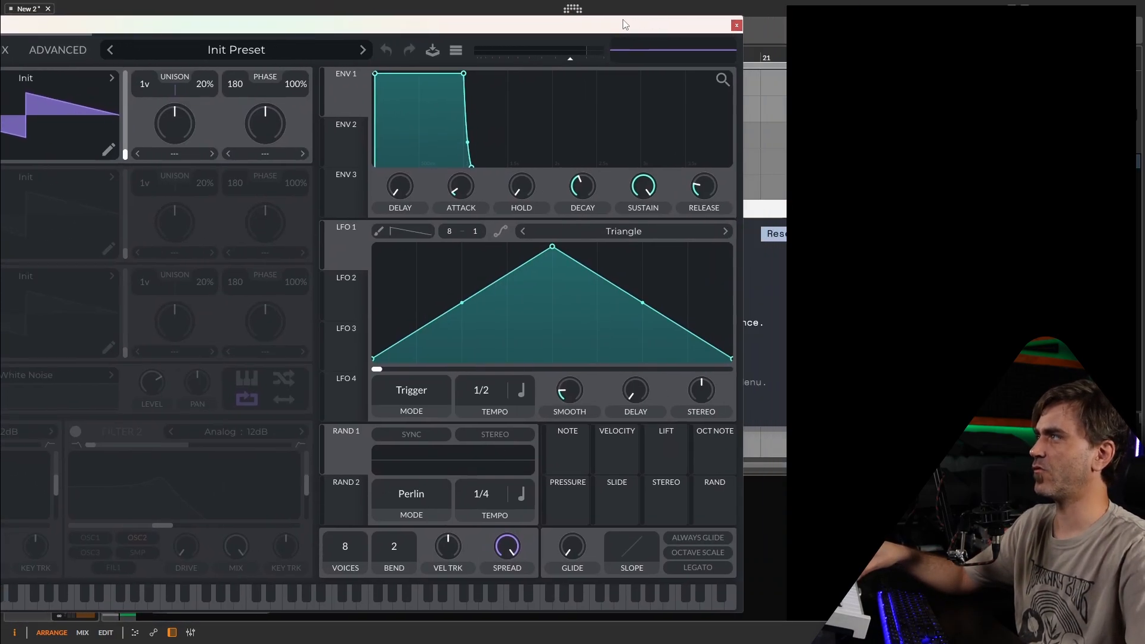
left_click(736, 25)
Insert the kHs Frequency Shifter effect after Vital.
left_click(277, 548)
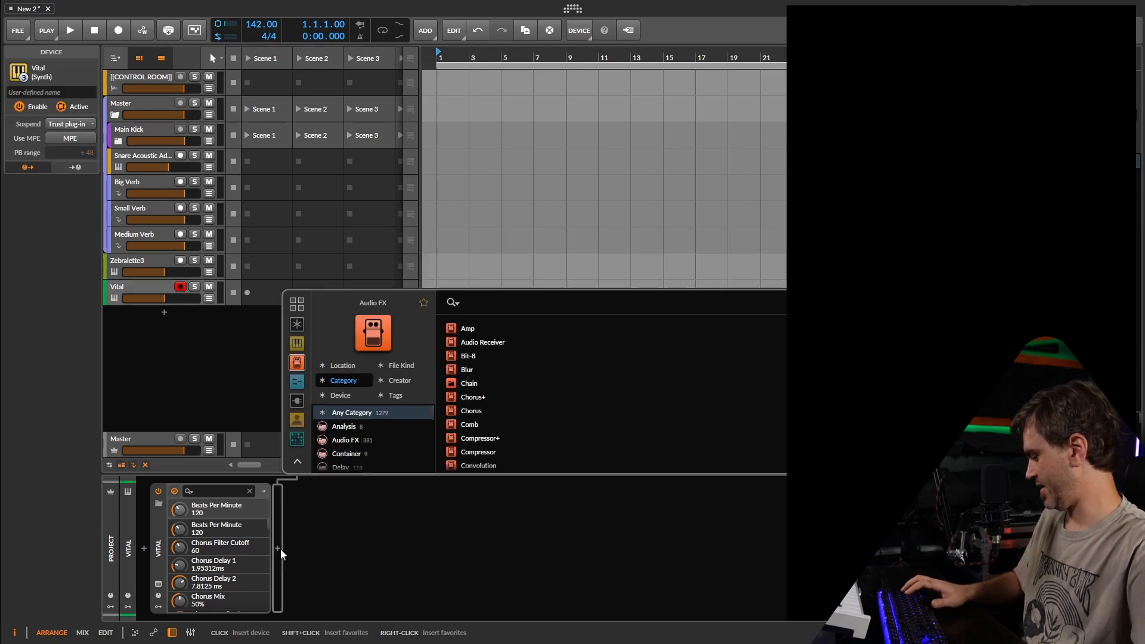
type("freq")
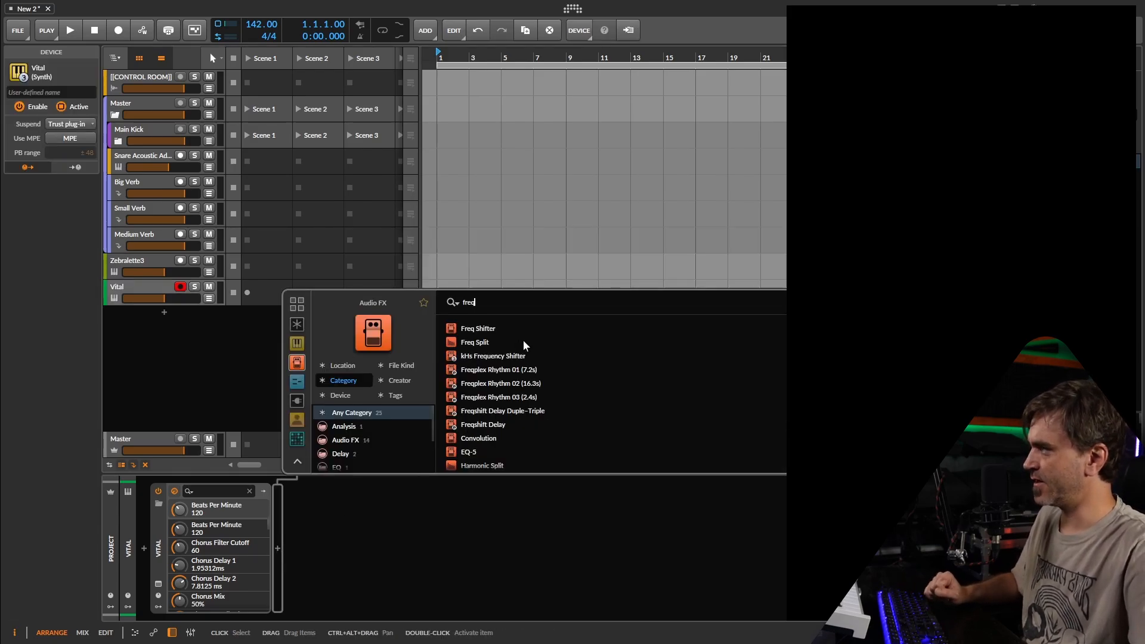
left_click(518, 354)
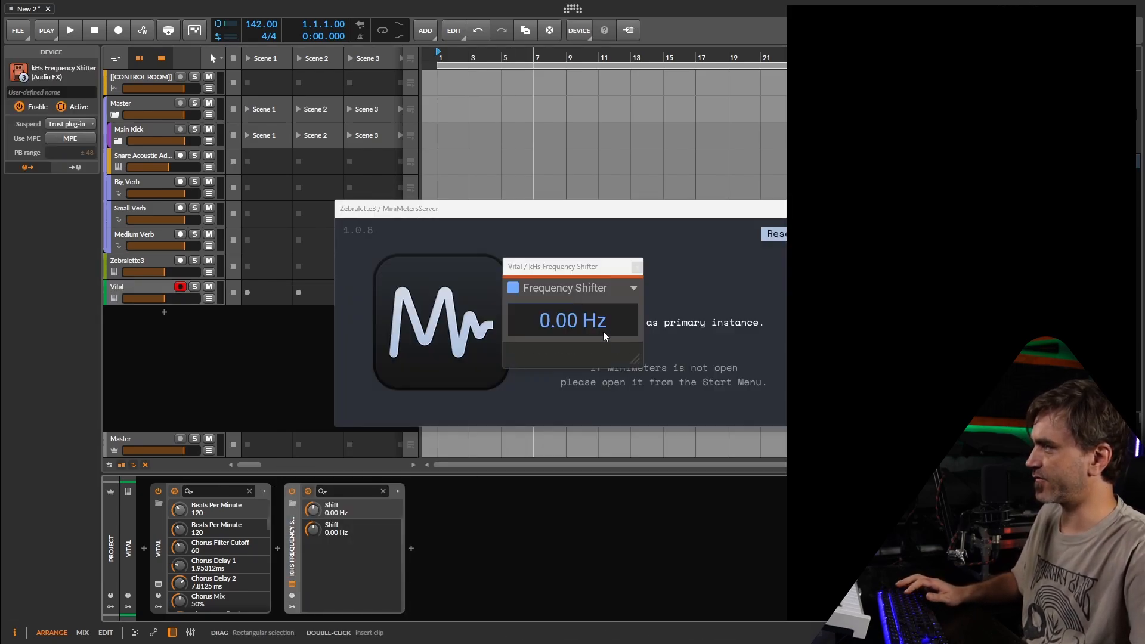
Try shifting the Vital sound's frequencies by 142 Hz, 113 Hz and -66.6 Hz.
left_click(563, 326)
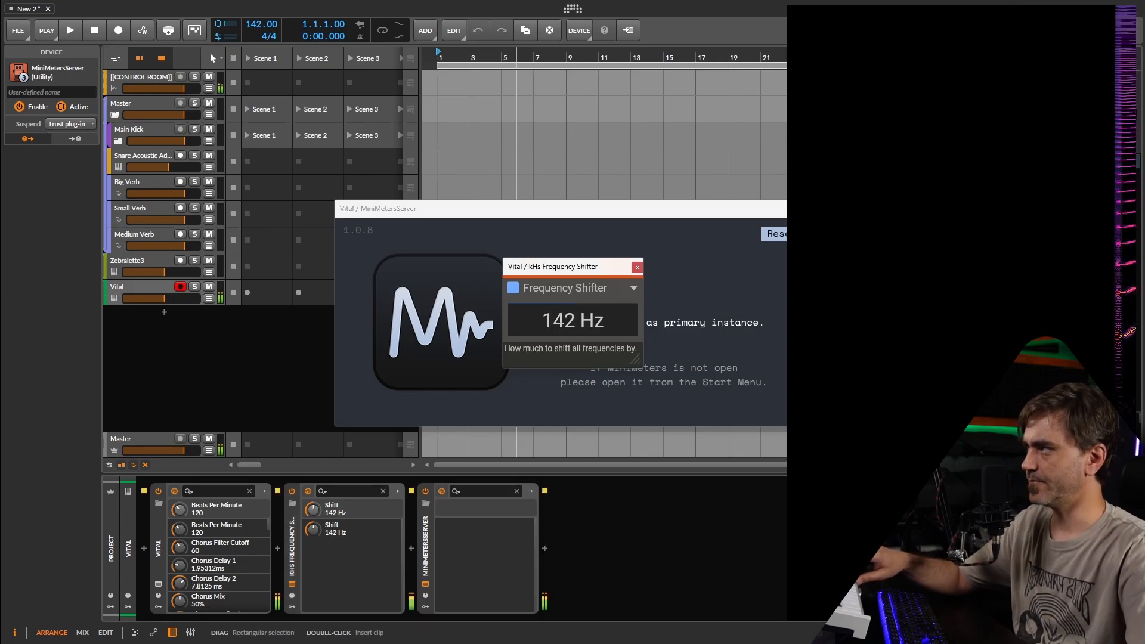
left_click_drag(524, 317, 523, 322)
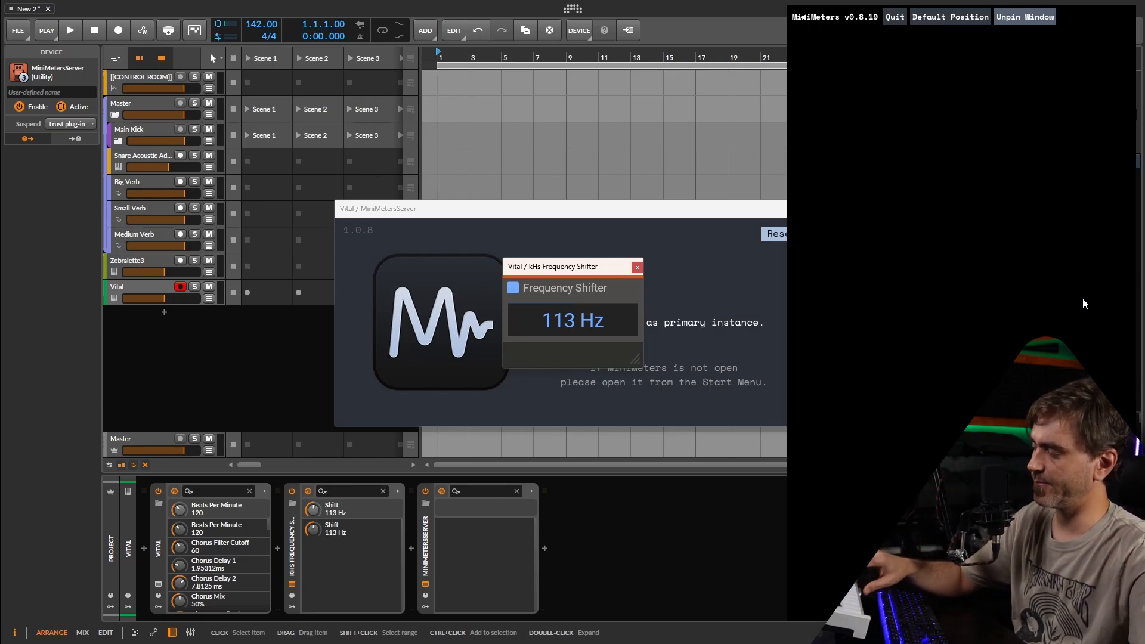
mouse_move(546, 320)
left_mouse_down()
mouse_move(546, 304)
mouse_move(546, 339)
mouse_move(556, 280)
mouse_move(556, 325)
left_mouse_up()
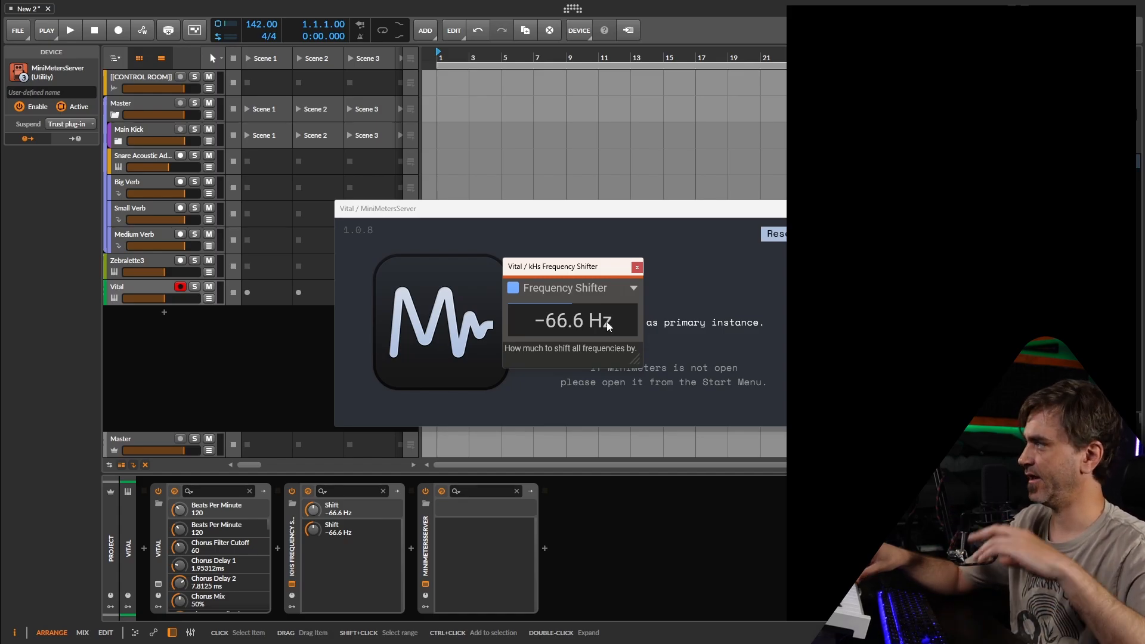
Return to the Zebralette3 track and insert an EQ-2 device after the synth.
left_click_drag(657, 213, 590, 200)
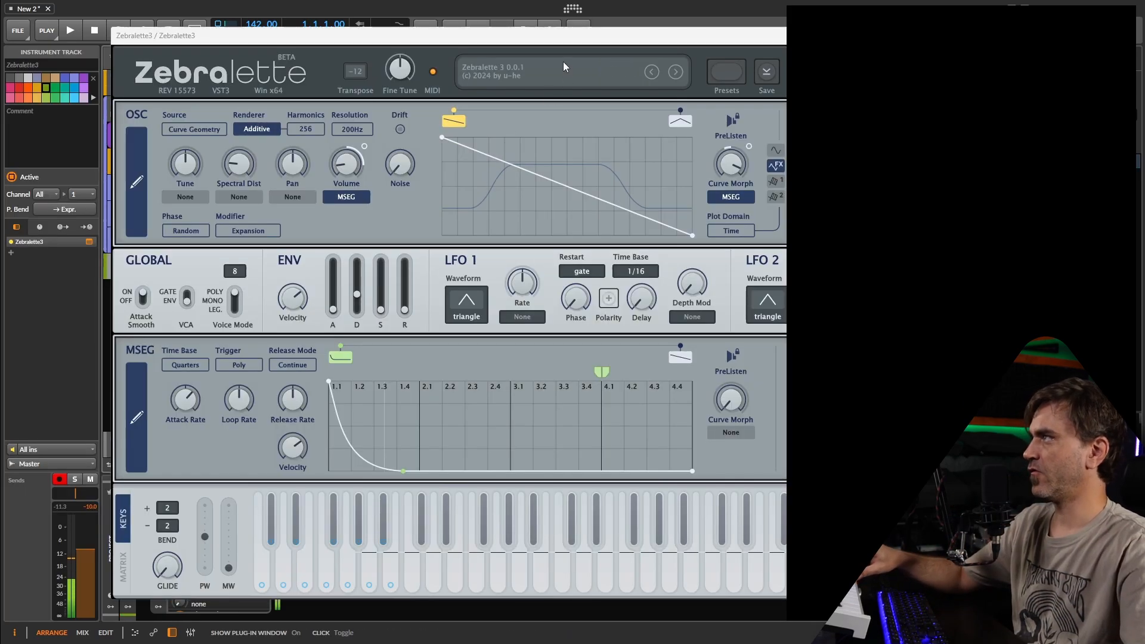
left_click_drag(578, 41, 297, 49)
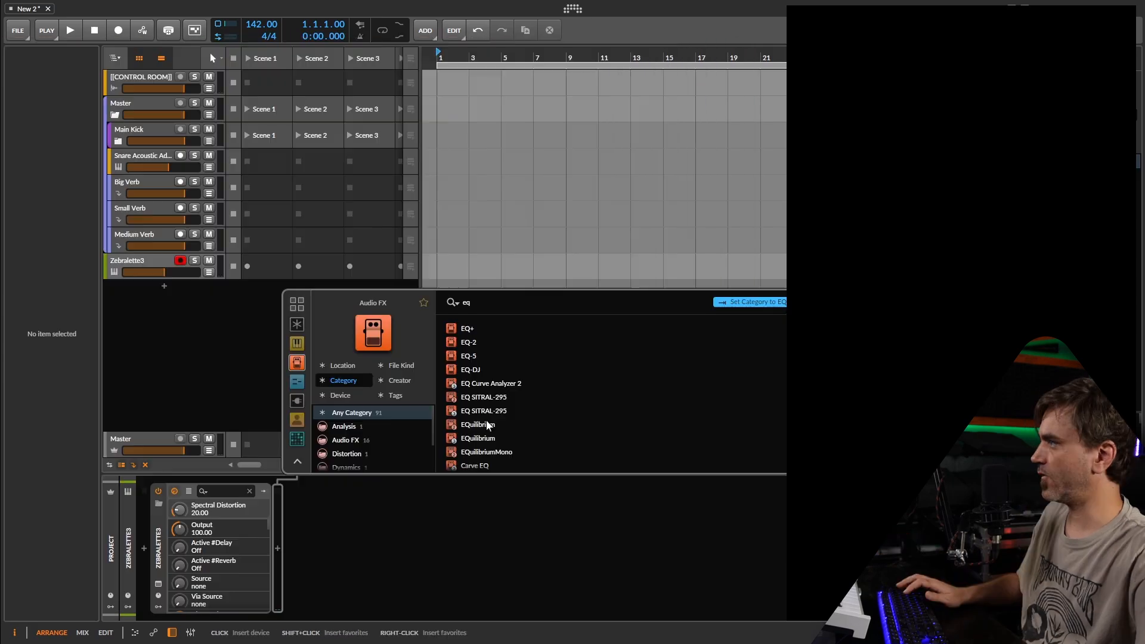
left_click(480, 341)
double_click(483, 342)
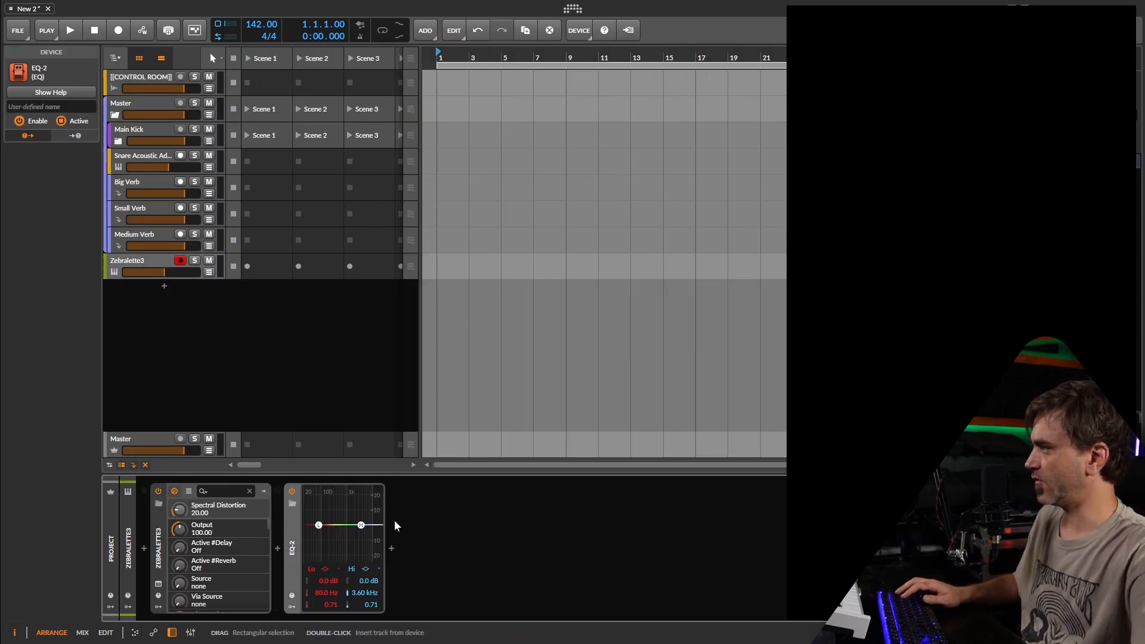
Switch the EQ-2 low band to a low-cut filter and set its frequency to 160 Hz.
left_click(333, 569)
left_click(360, 582)
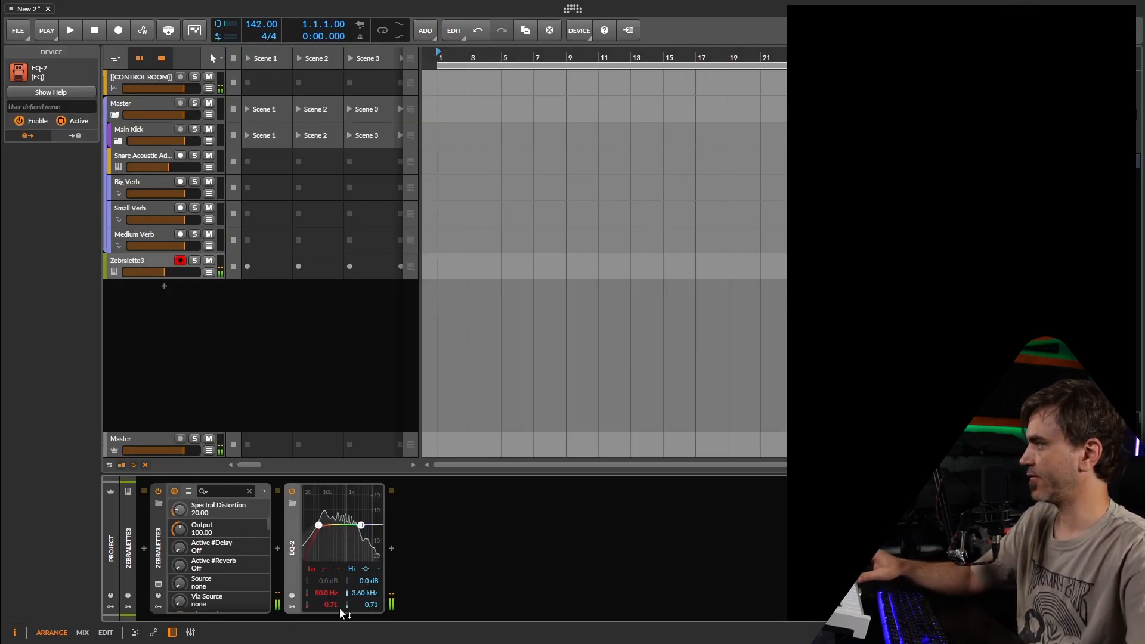
left_click_drag(327, 593, 327, 573)
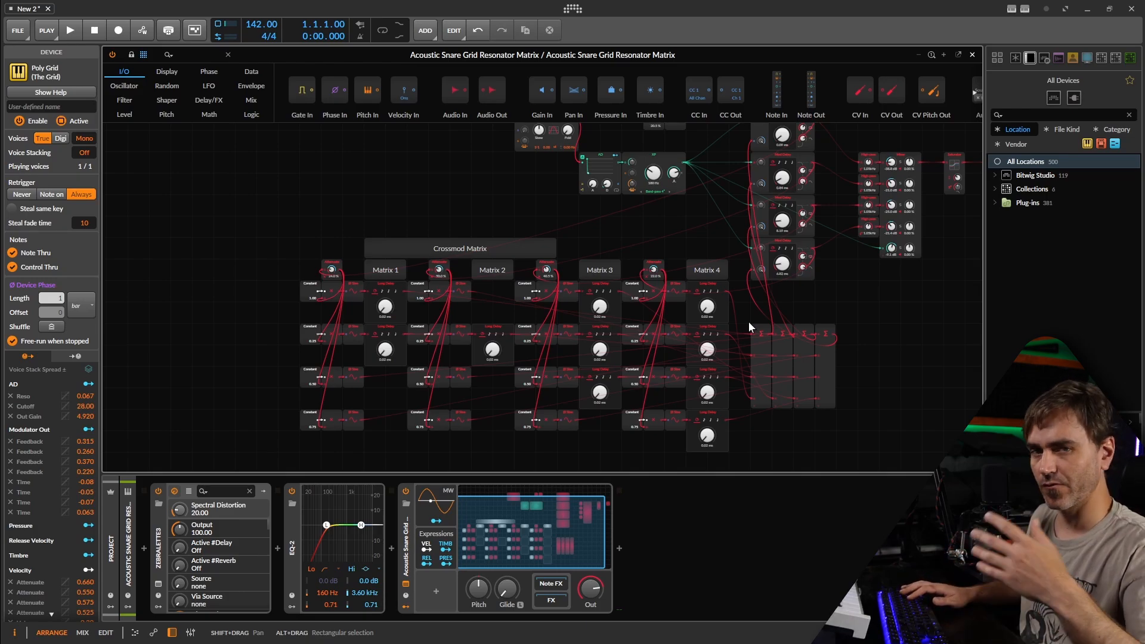
Examine the sine oscillator, XP band-pass filter and Mod Delay modules in the Acoustic Snare Grid Resonator Matrix patch.
left_click_drag(716, 252, 702, 322)
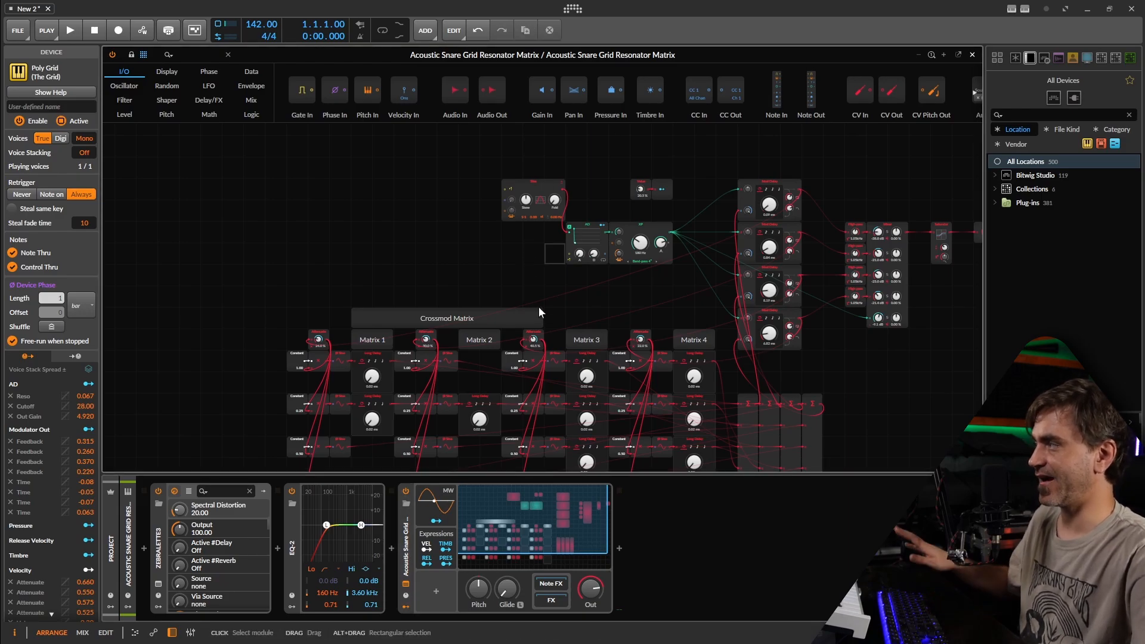
left_click(534, 189)
key("plus")
scroll(531, 190, "up", 1)
left_click_drag(539, 239, 550, 445)
scroll(729, 323, "down", 5)
left_click_drag(768, 318, 439, 199)
scroll(737, 287, "up", 6)
scroll(695, 208, "up", 1)
scroll(698, 212, "up", 2)
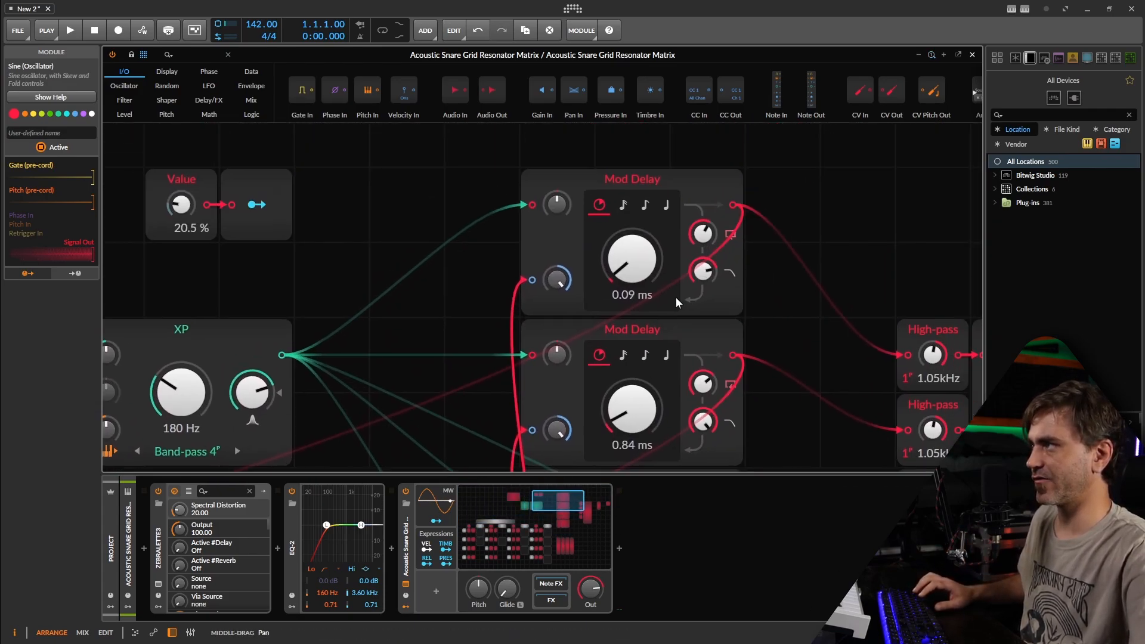
left_click(651, 183)
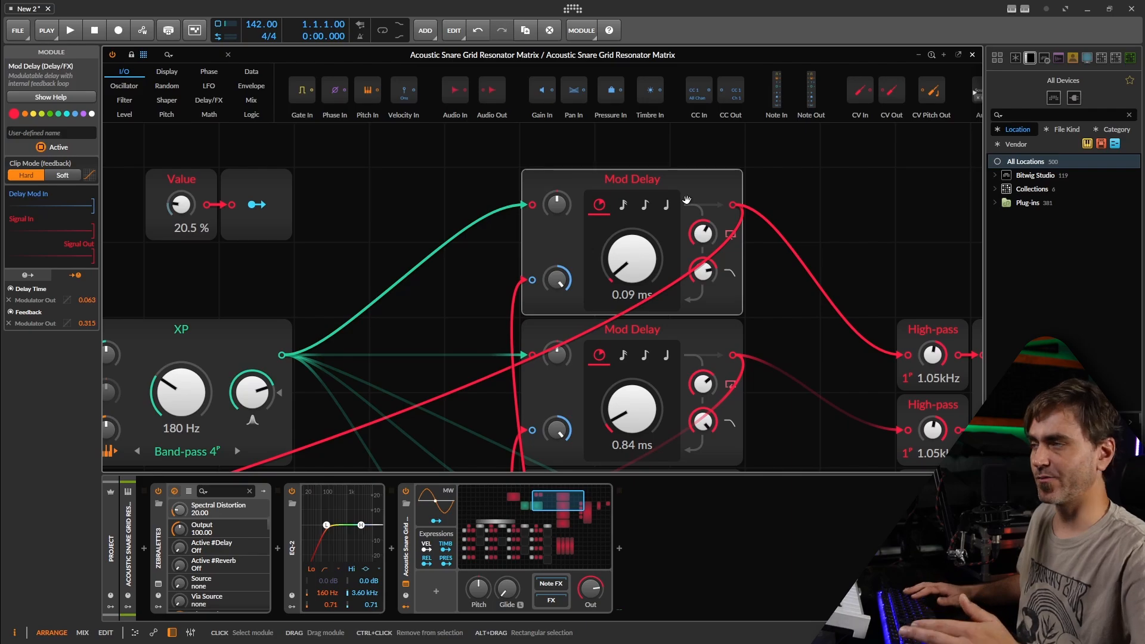
Follow the Mod Delay outputs into the Crossmod Matrix and examine its four matrix columns.
scroll(687, 199, "down", 3)
left_click_drag(728, 298, 898, 85)
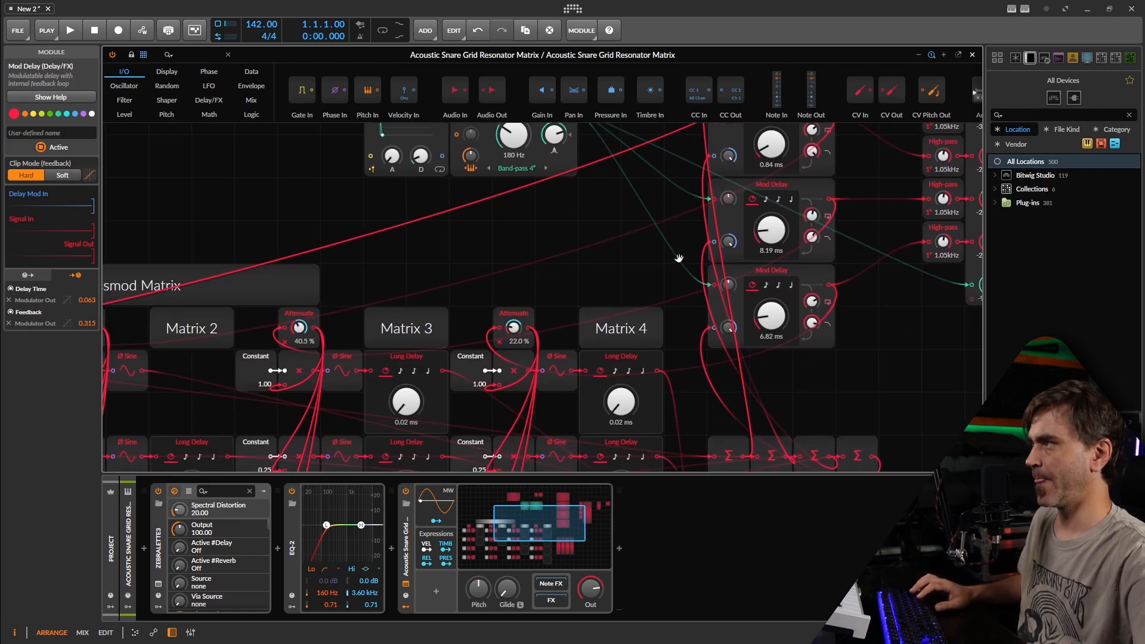
left_click_drag(678, 258, 738, 370)
left_click_drag(611, 364, 734, 158)
scroll(771, 266, "down", 4)
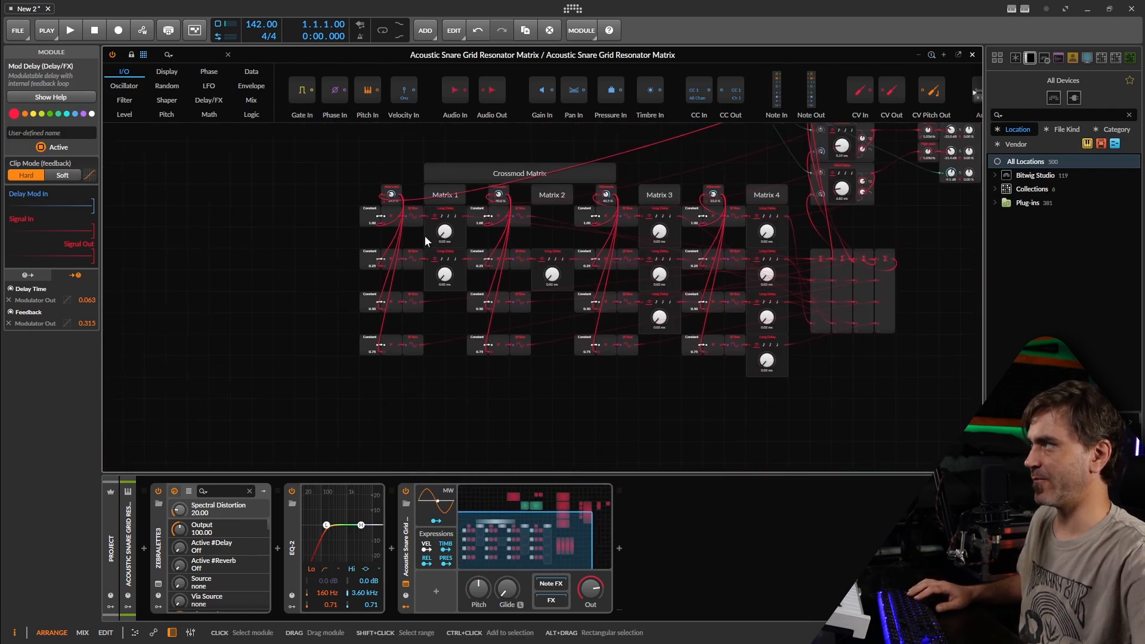
left_click_drag(333, 157, 766, 410)
left_click(768, 415)
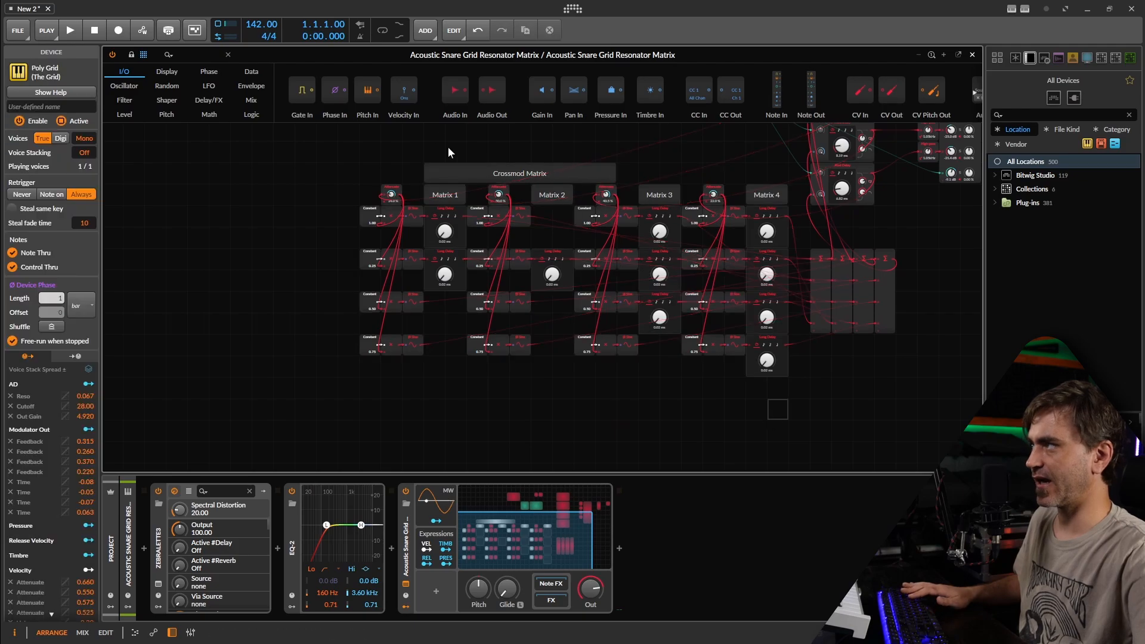
Follow the Mod Delay outputs through the high-pass filters, Mixer and Saturator to the Audio Out module.
left_click_drag(338, 161, 739, 420)
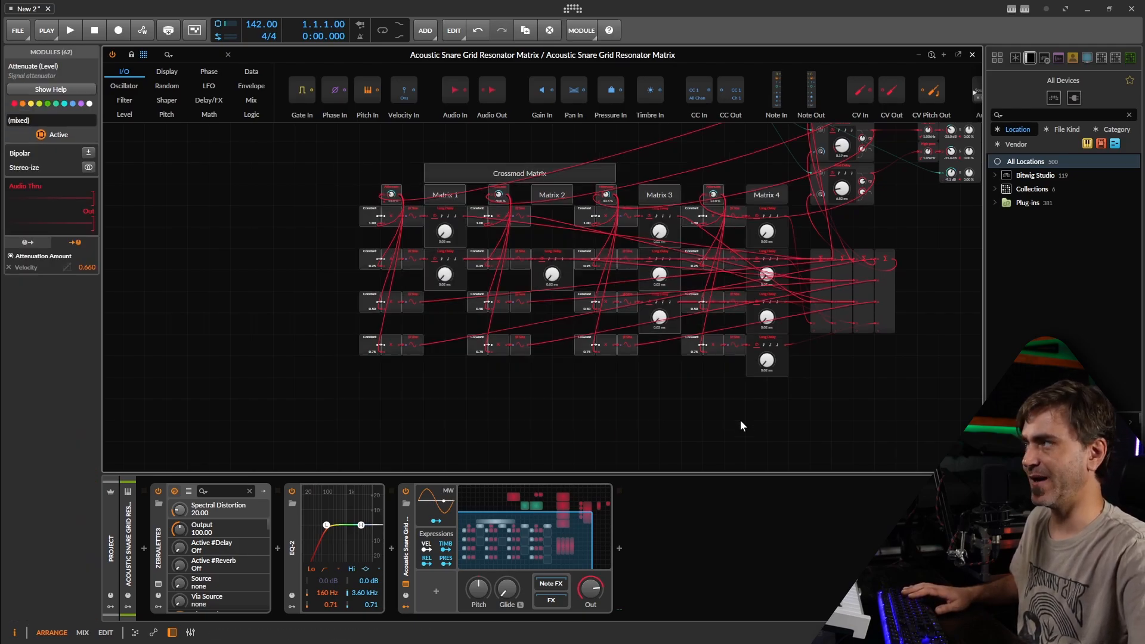
left_click(874, 416)
scroll(718, 149, "up", 4)
left_click_drag(717, 149, 384, 326)
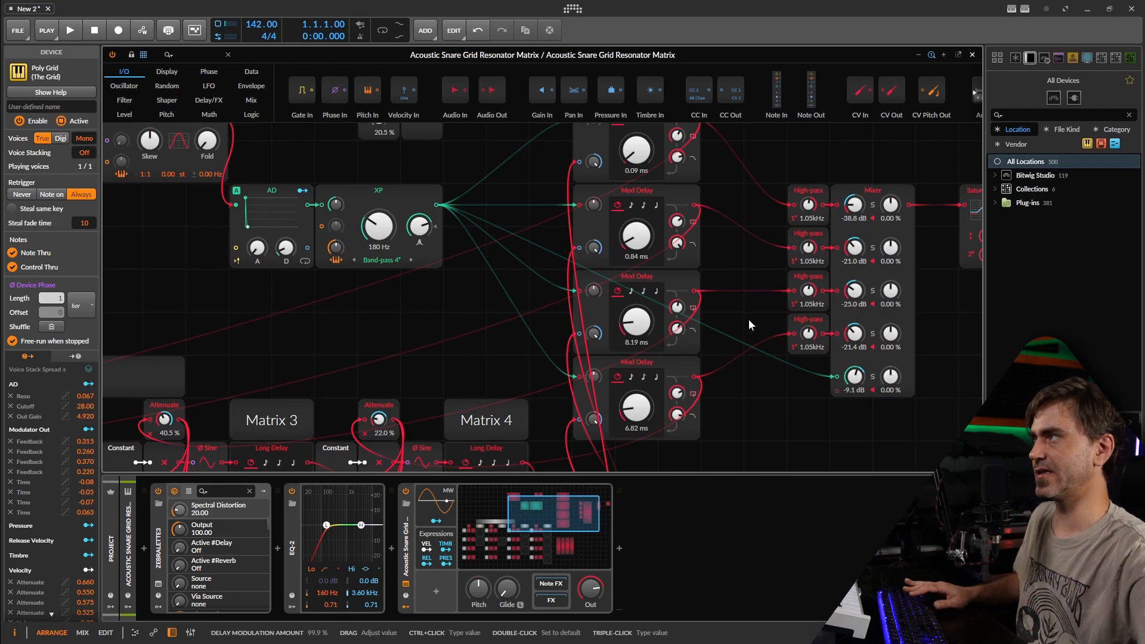
left_click_drag(767, 291, 735, 406)
left_click_drag(708, 352, 513, 272)
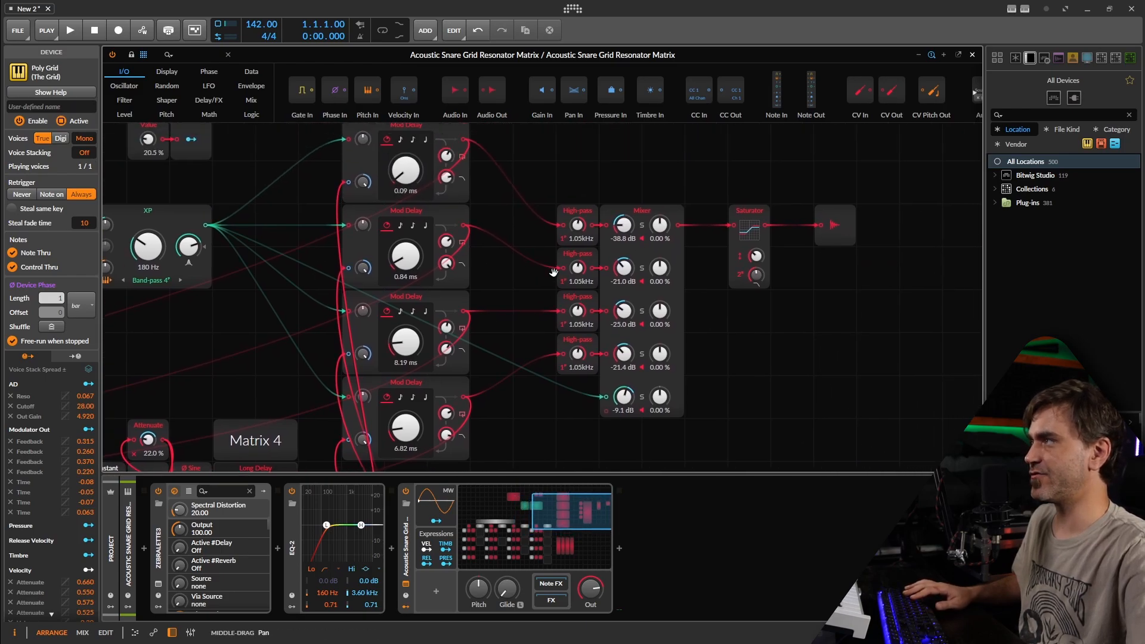
left_click(754, 218)
left_click(865, 218)
left_click(843, 219)
left_click_drag(831, 331, 787, 349)
scroll(803, 321, "down", 1)
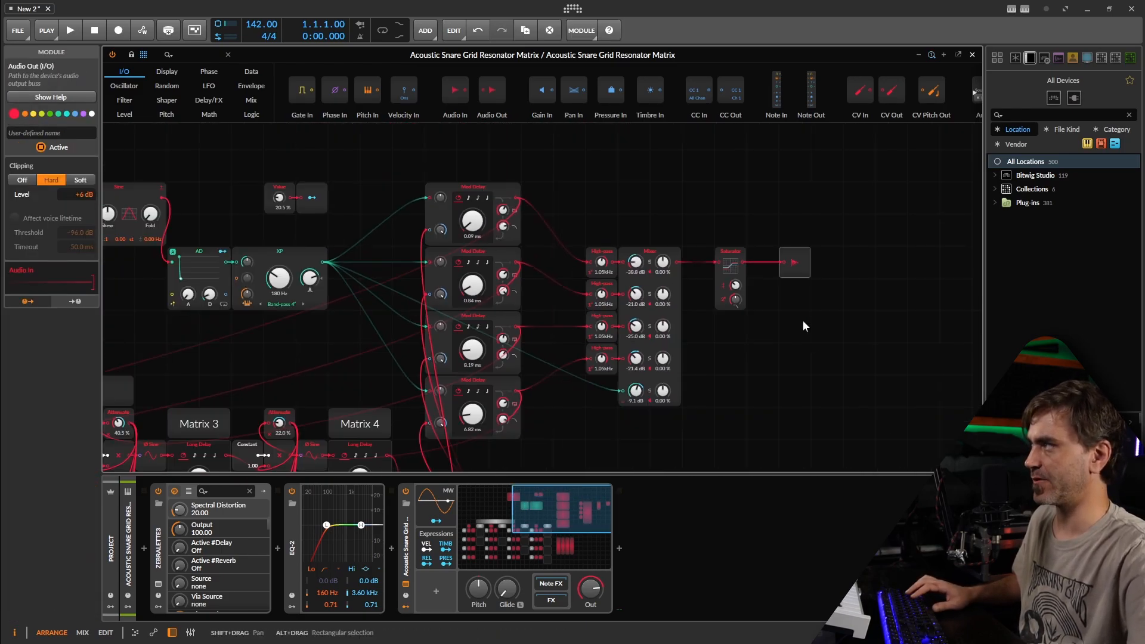
Review the exciter path from the sine oscillator through the AD envelope and XP filter into the four Mod Delays.
scroll(802, 320, "down", 1)
left_click_drag(498, 281, 525, 273)
scroll(527, 296, "up", 2)
left_click_drag(456, 342, 587, 353)
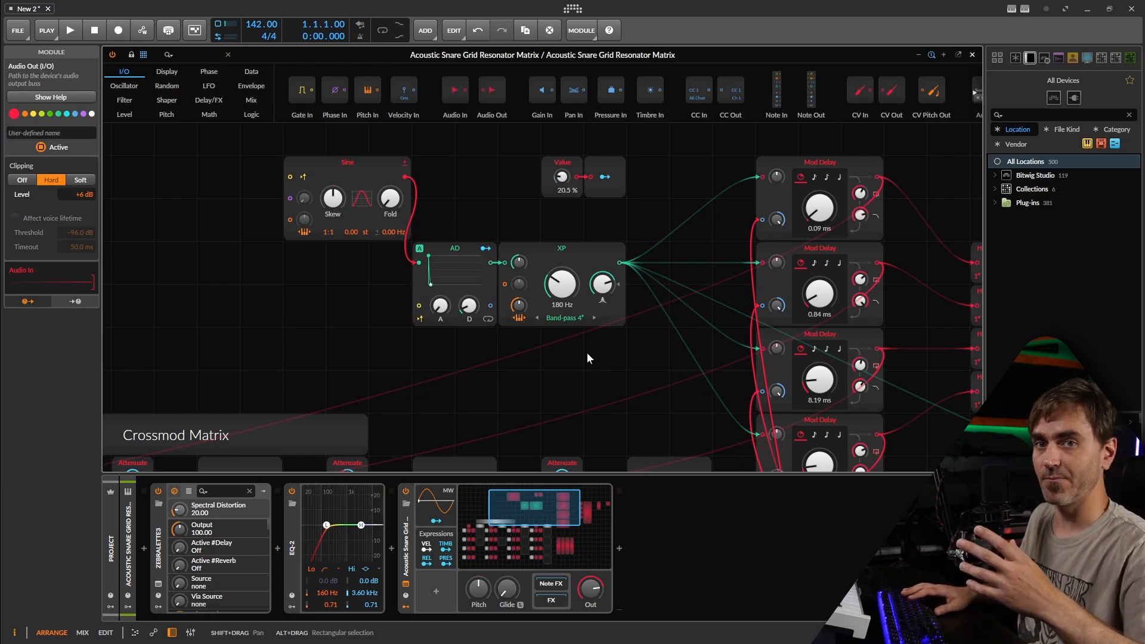
left_click_drag(588, 357, 616, 339)
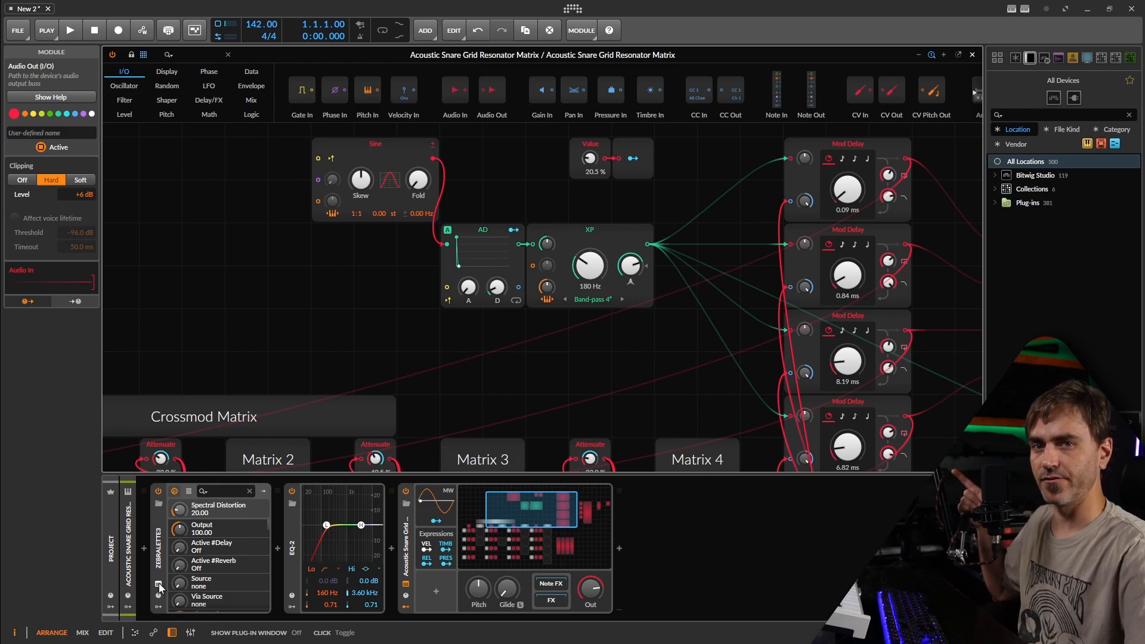
left_click_drag(849, 309, 801, 298)
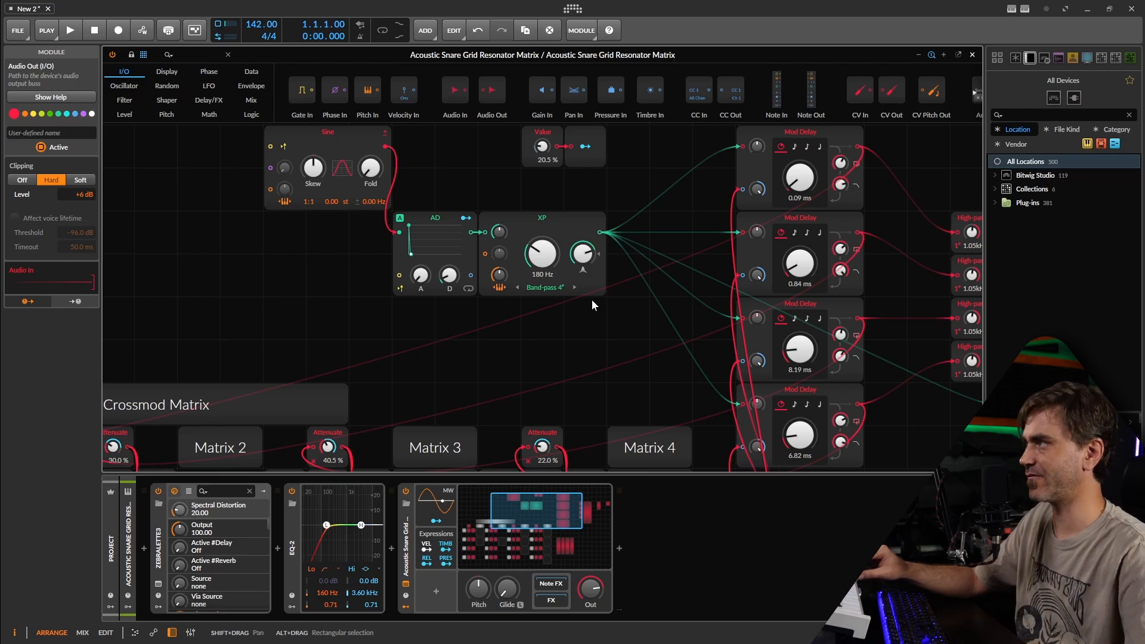
left_click_drag(663, 289, 572, 221)
mouse_move(521, 267)
left_mouse_down()
mouse_move(522, 292)
mouse_move(521, 248)
left_mouse_up()
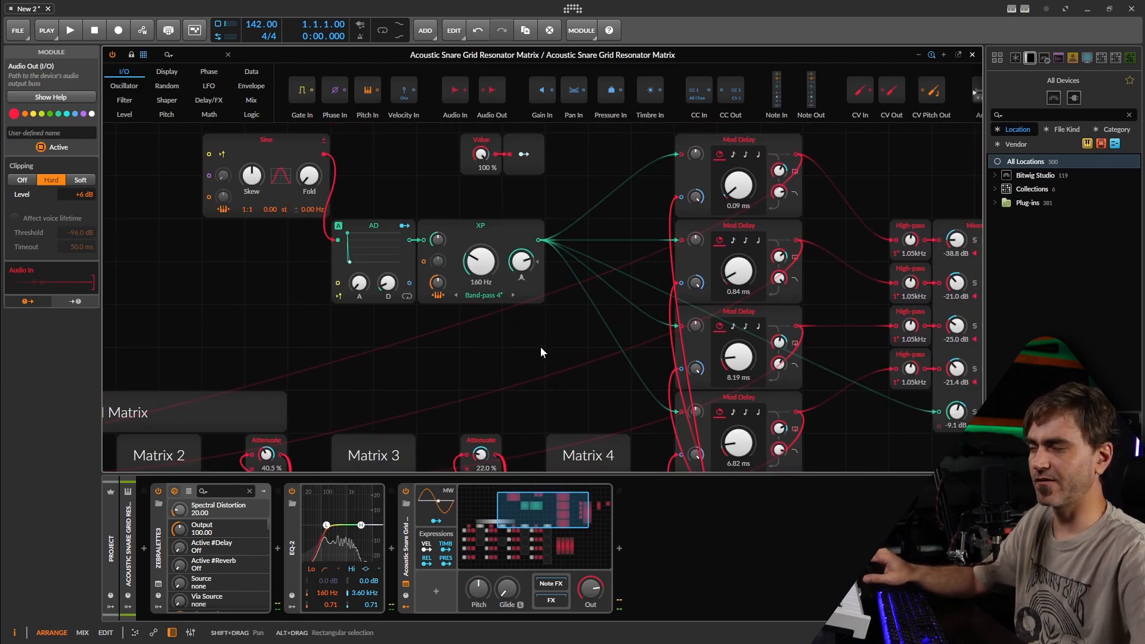
Highlight the complete Crossmod Matrix section, then examine its label and the Matrix 1 column up close.
left_click_drag(544, 342, 486, 366)
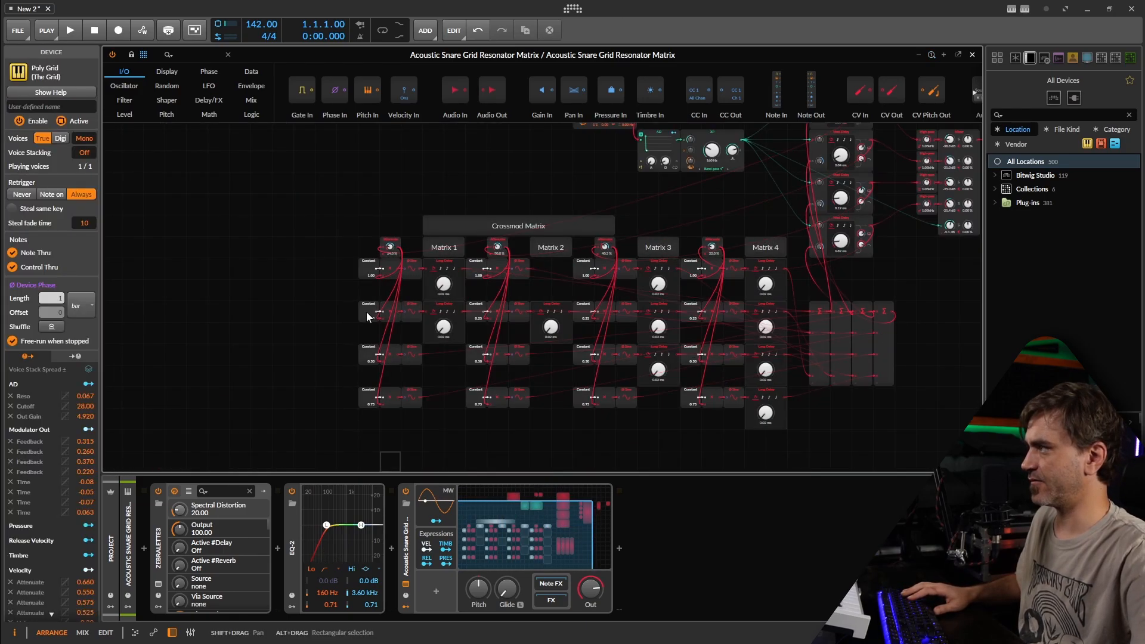
left_click_drag(317, 207, 786, 463)
left_click(825, 463)
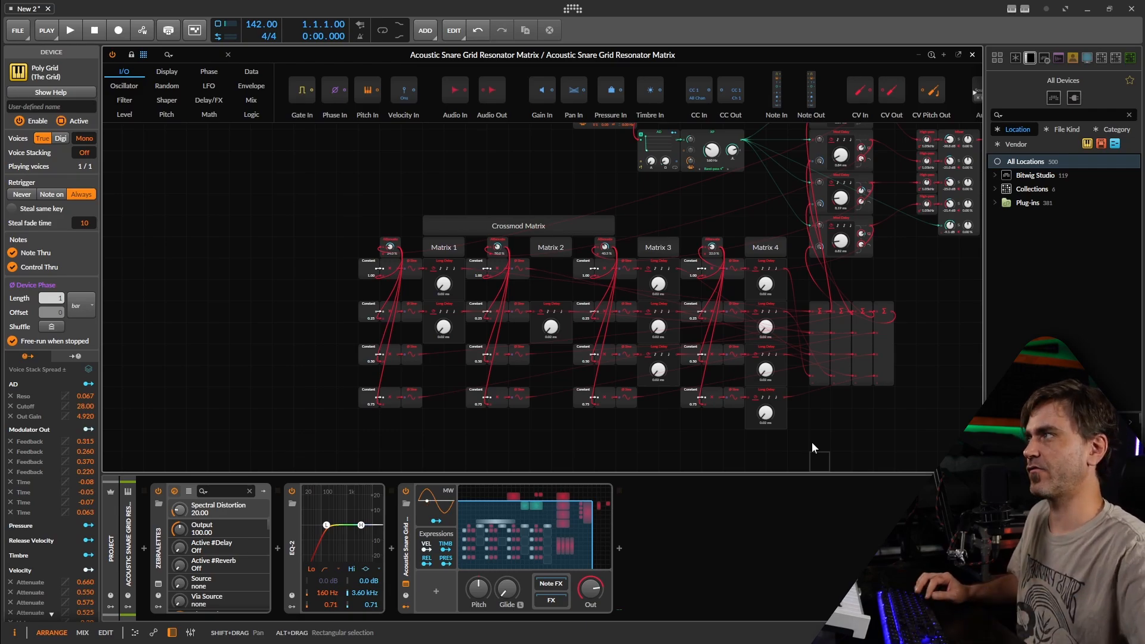
scroll(506, 188, "up", 5)
left_click(561, 249)
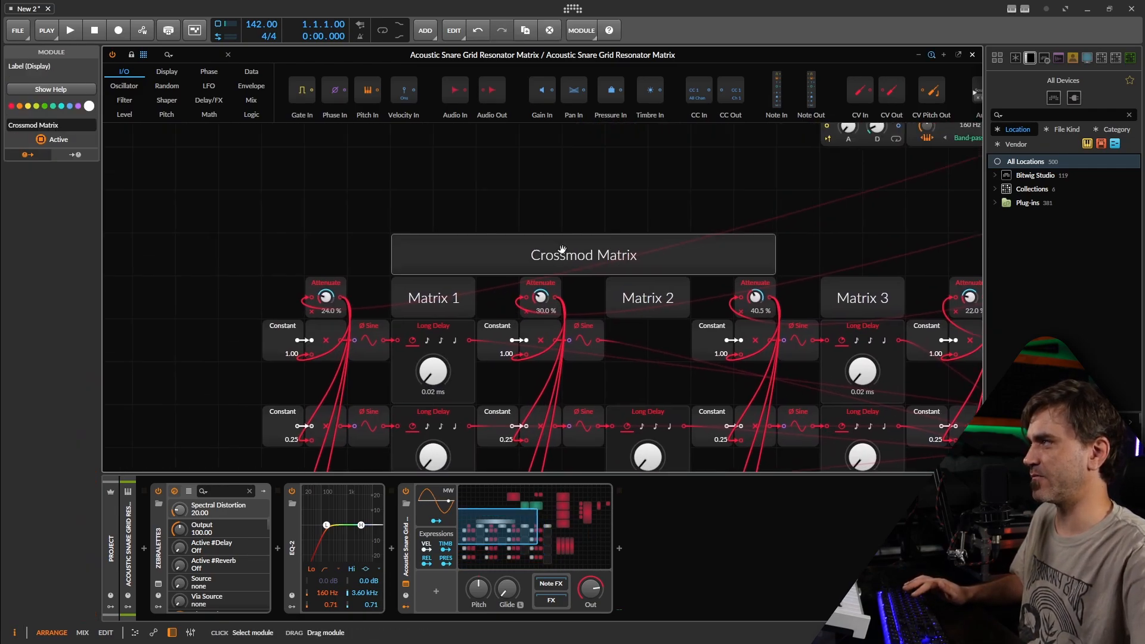
scroll(559, 257, "down", 5)
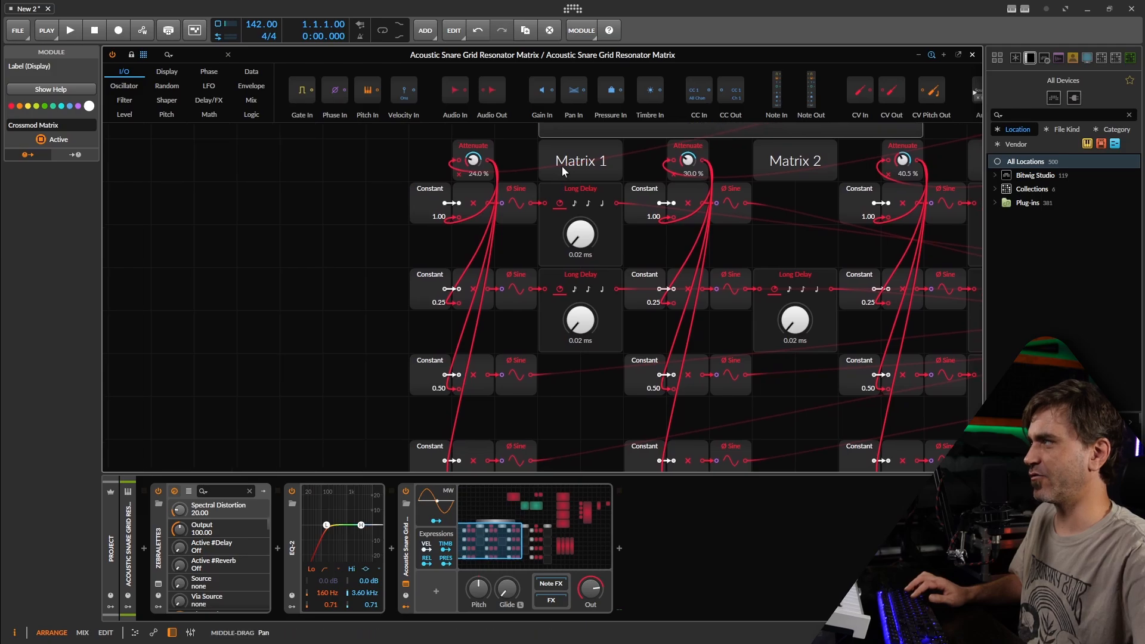
Select all Matrix 1 modules and move them left, leaving an empty column before Matrix 2.
left_click_drag(462, 230, 576, 413)
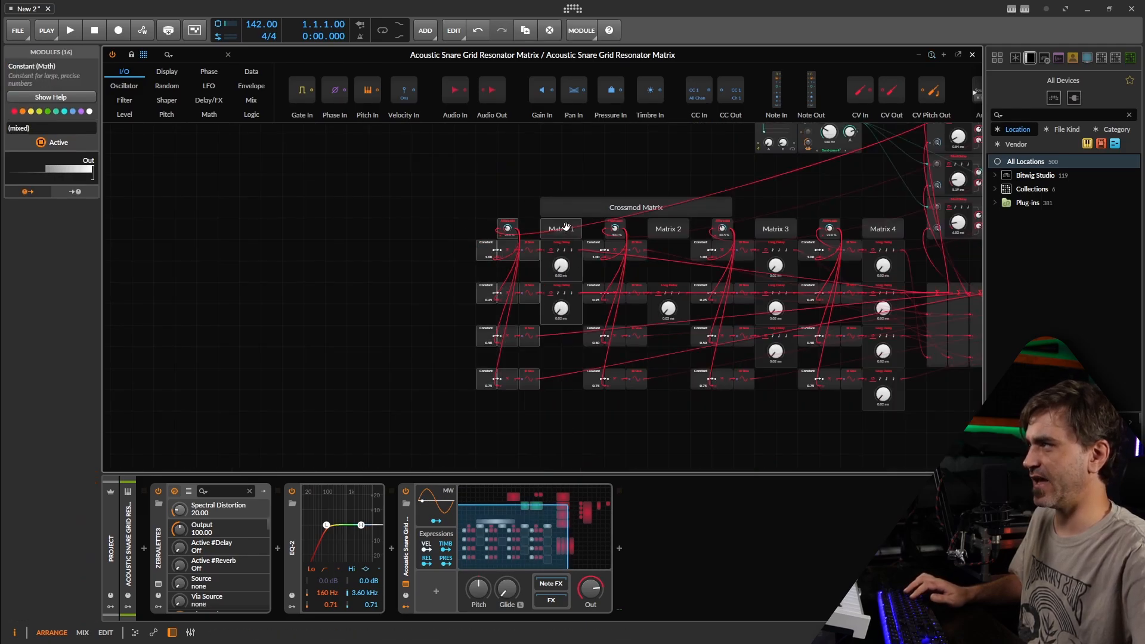
left_click_drag(572, 248, 465, 248)
left_click(548, 327)
scroll(605, 362, "right", 4)
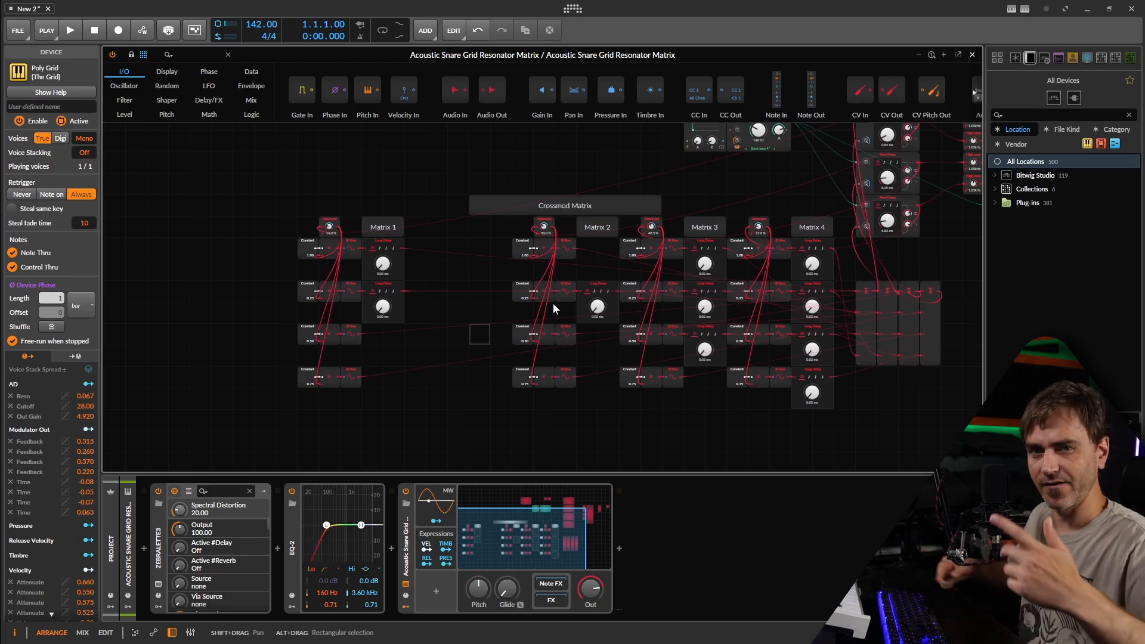
Inspect the Ø Sine lookup module in the first row of Matrix 1 and the modules around it.
scroll(602, 270, "up", 3)
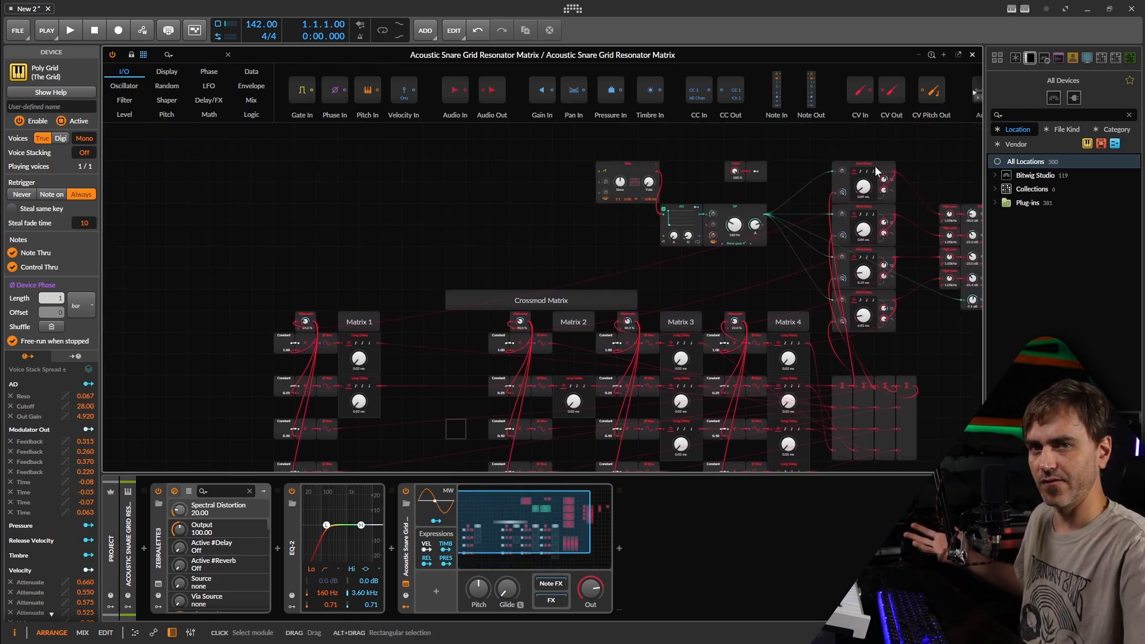
left_click_drag(591, 289, 783, 251)
left_click_drag(579, 366, 686, 319)
scroll(685, 320, "up", 6)
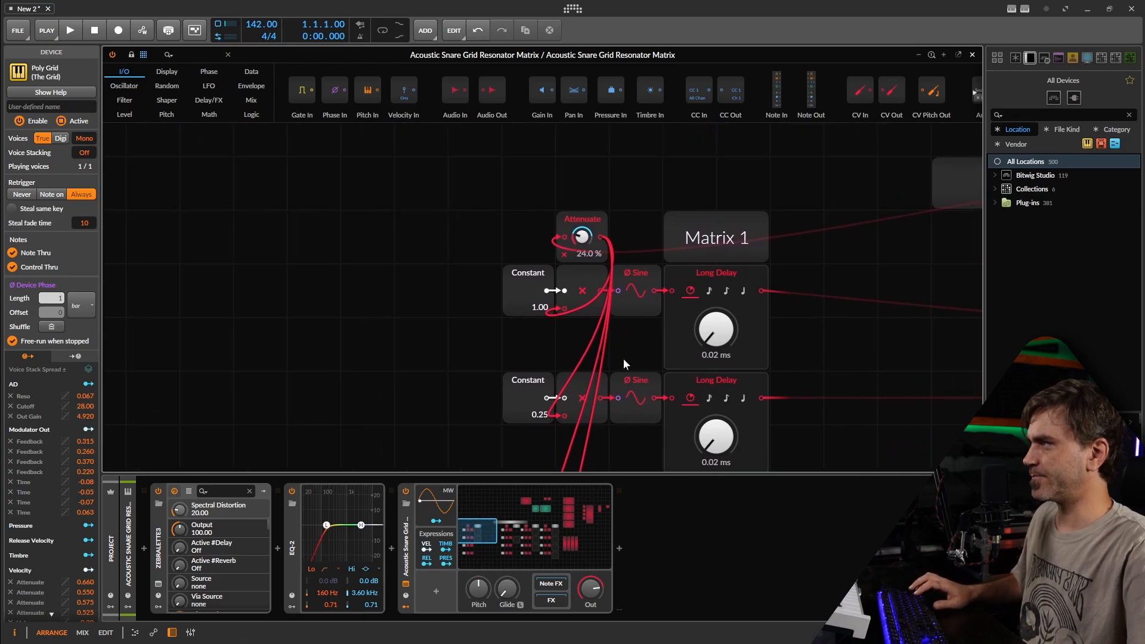
left_click(660, 287)
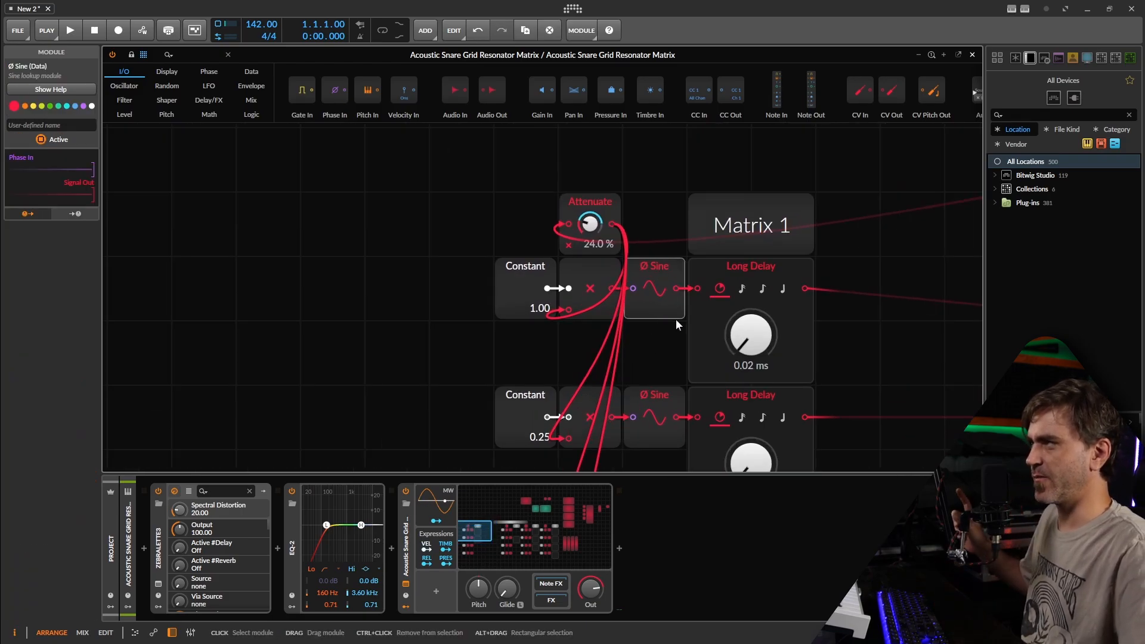
left_click_drag(664, 323, 589, 272)
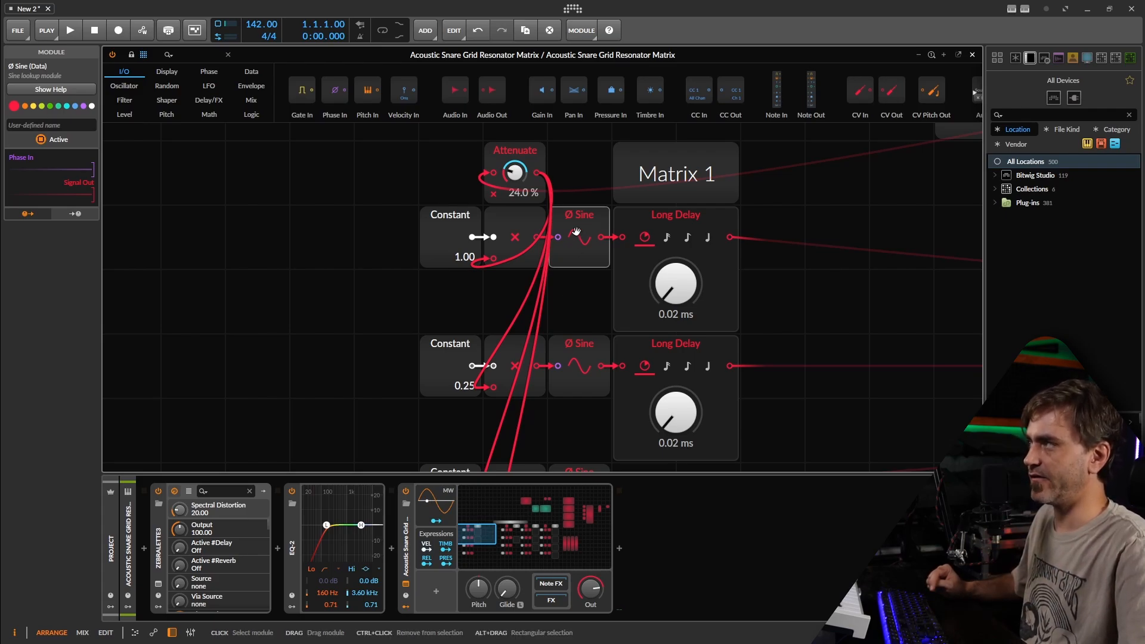
Compare the Constant phase offsets and Ø Sine modules row by row through the four rows of Matrix 1.
scroll(578, 246, "down", 1)
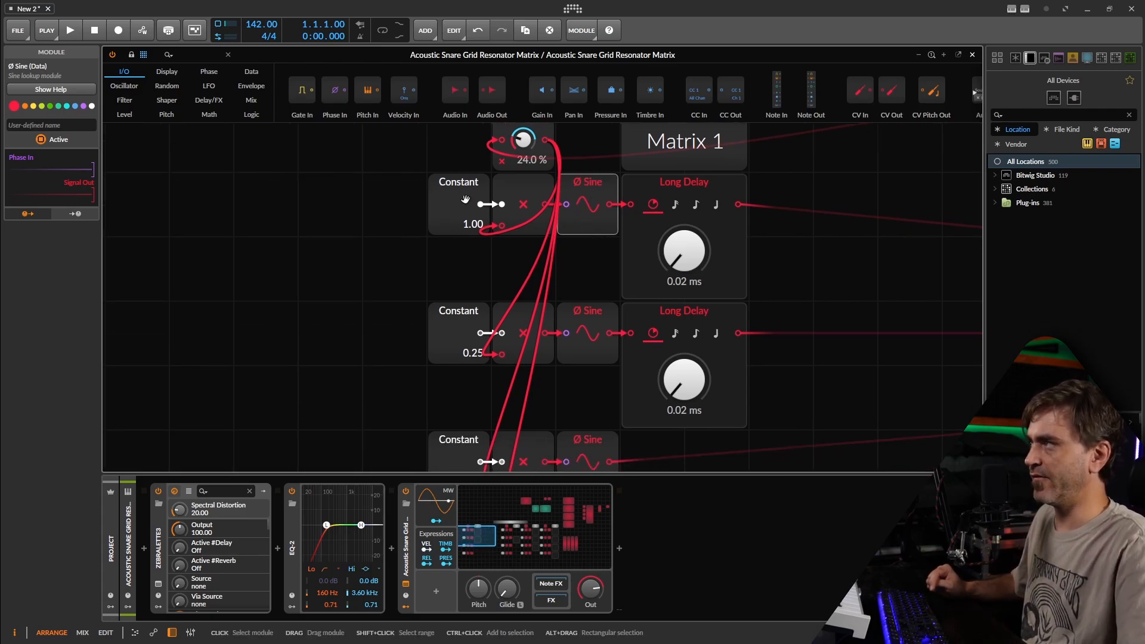
left_click(479, 209)
scroll(460, 209, "up", 1)
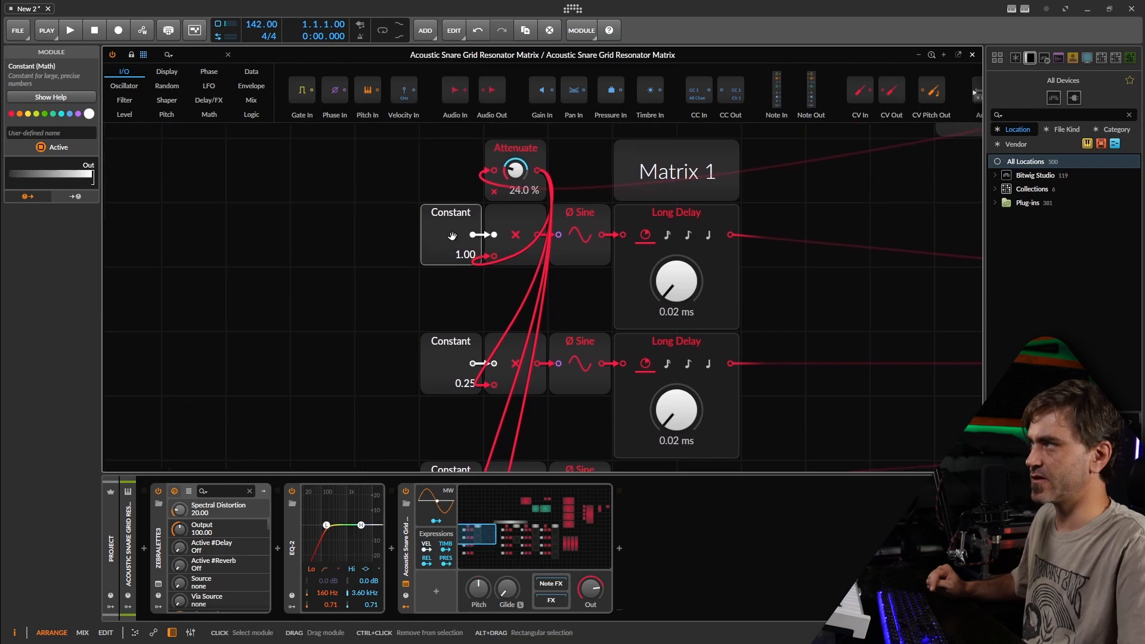
left_click(587, 224)
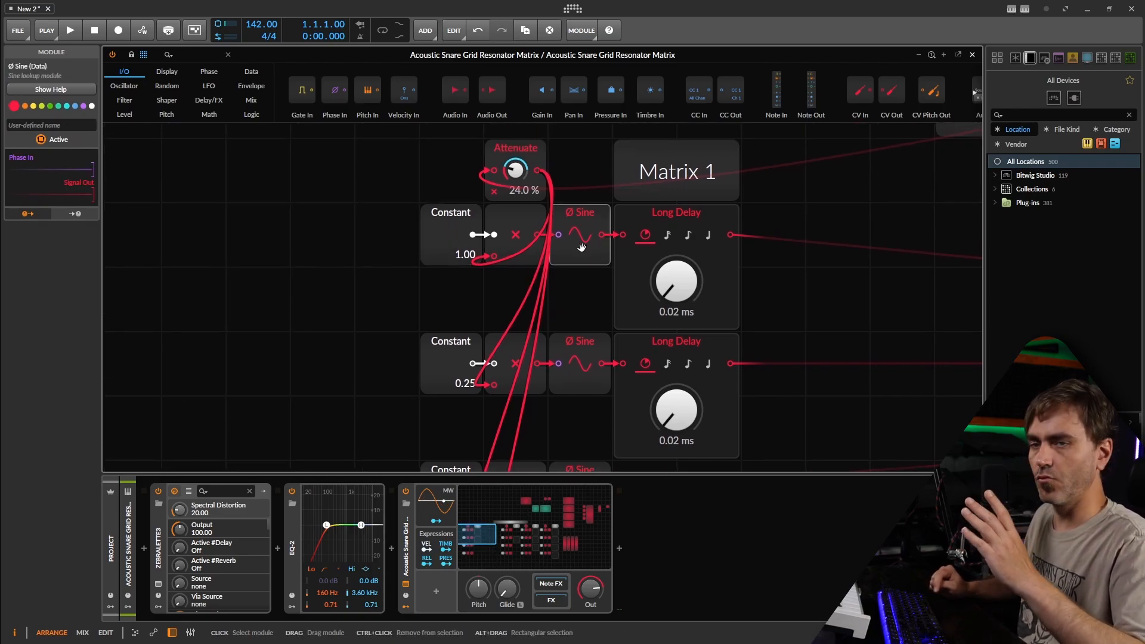
left_click(474, 371)
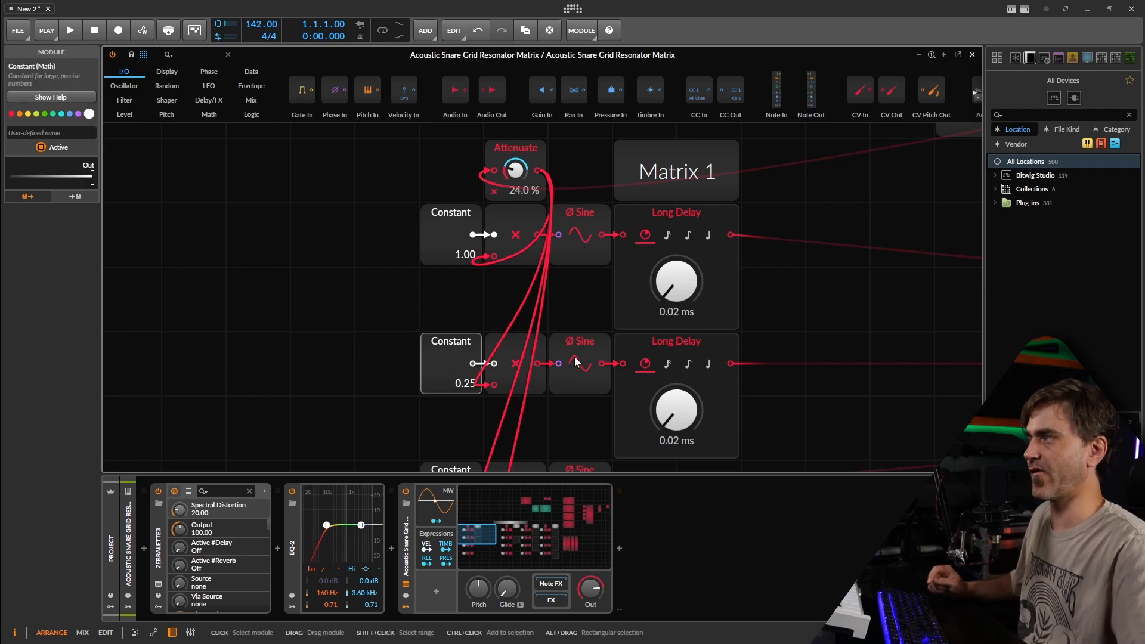
scroll(551, 361, "down", 2)
left_click(578, 429)
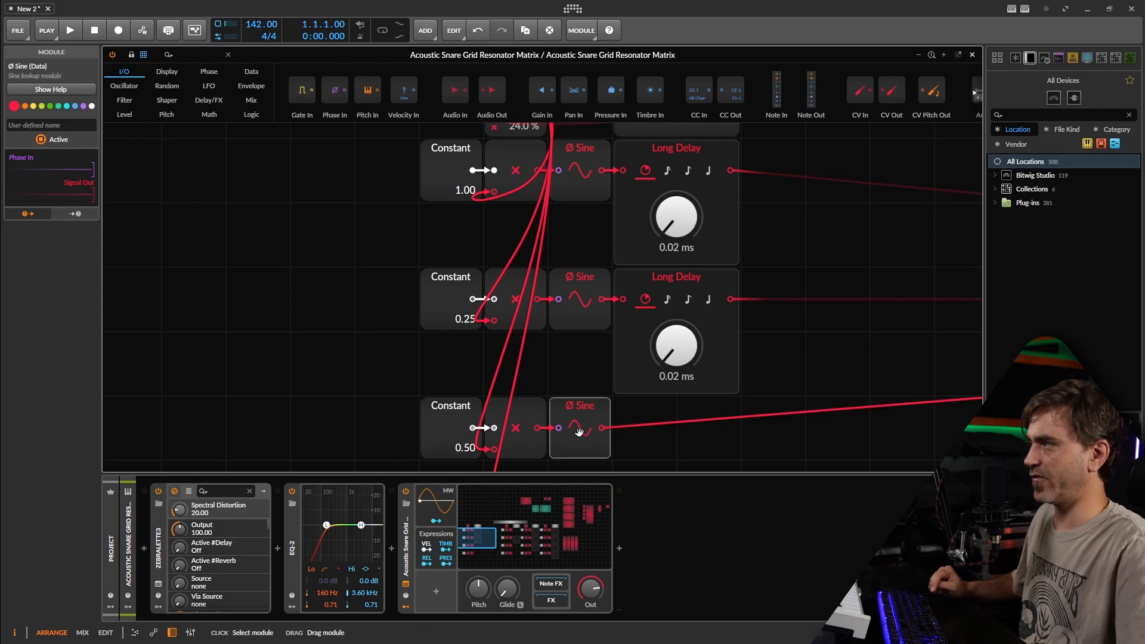
scroll(578, 429, "down", 10)
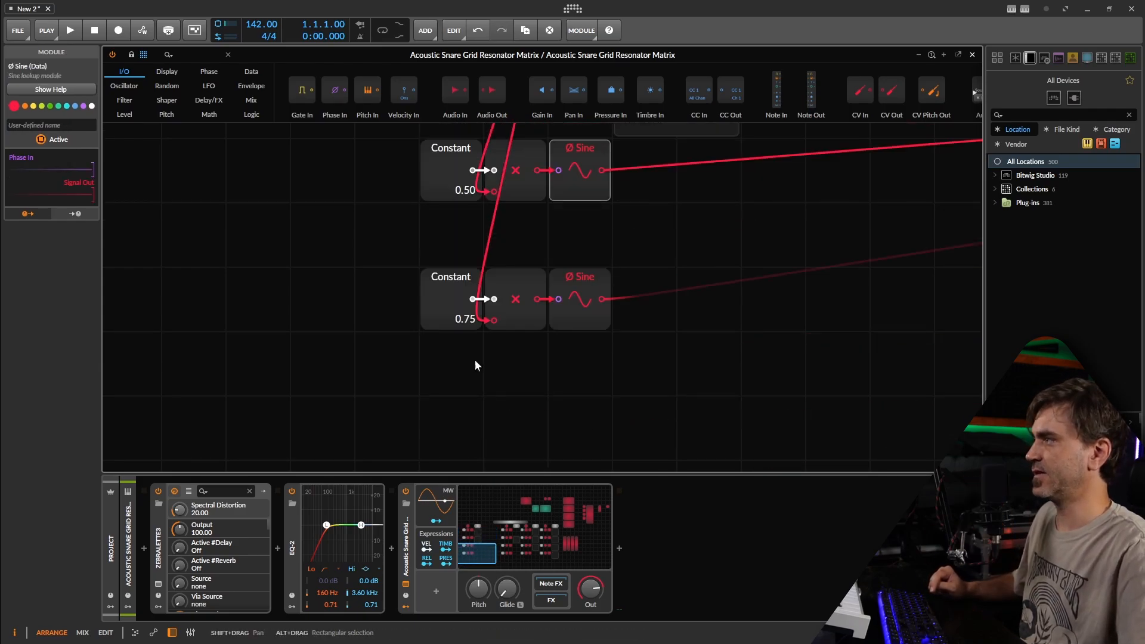
scroll(455, 297, "up", 2)
left_click(455, 301)
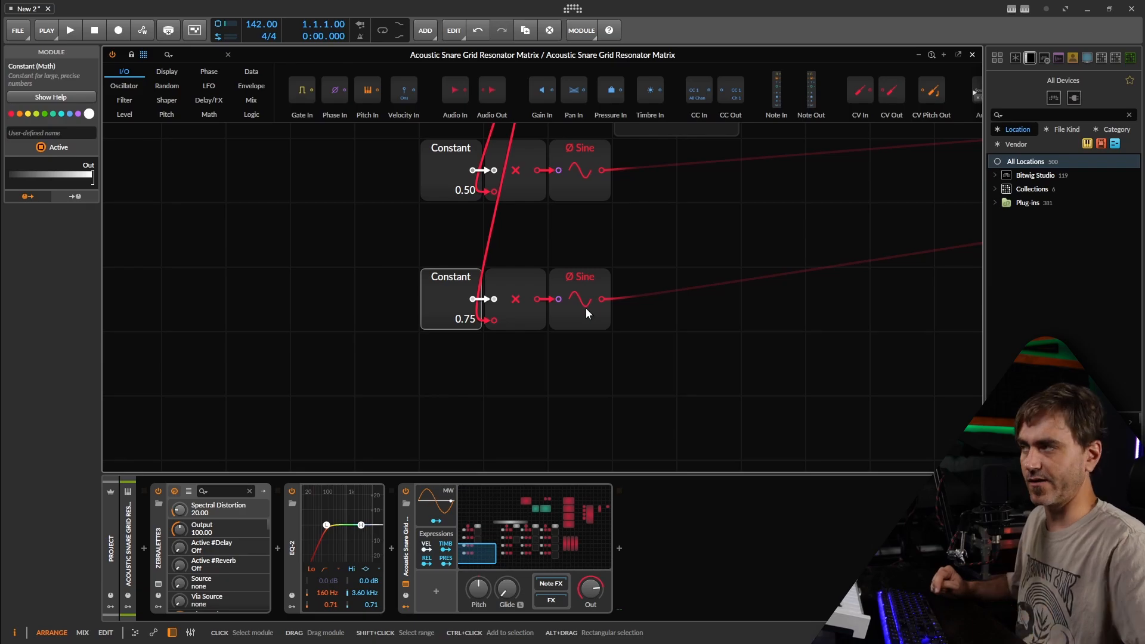
Trace the first-row Long Delay output of Matrix 1 to the first Sum module and follow its input cables back.
scroll(586, 307, "up", 8)
scroll(581, 340, "up", 4)
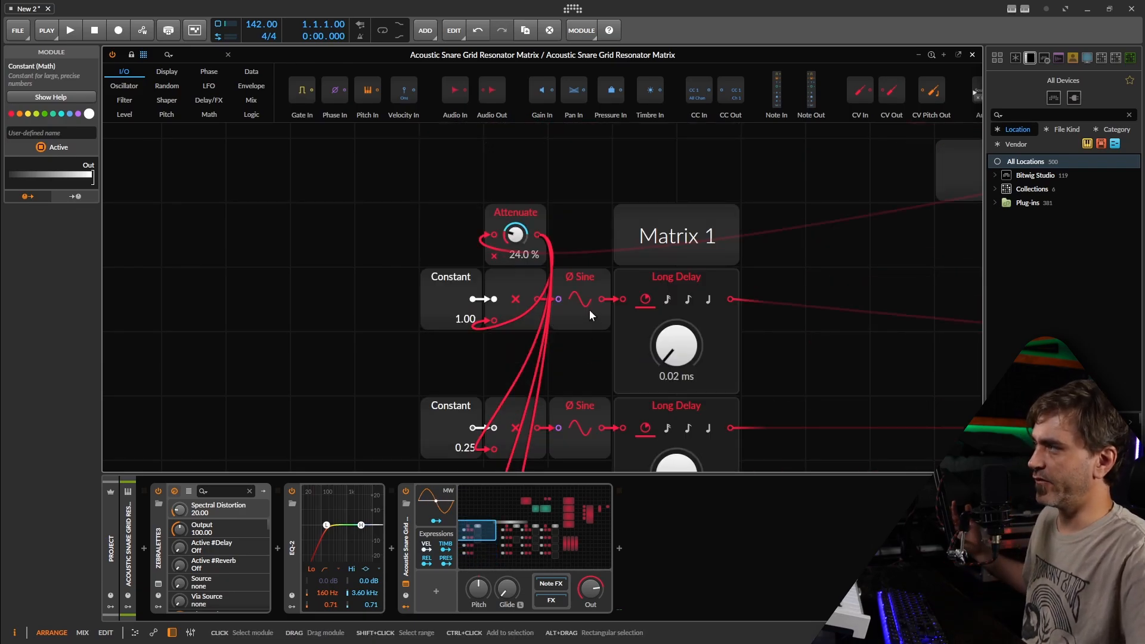
left_click(589, 310)
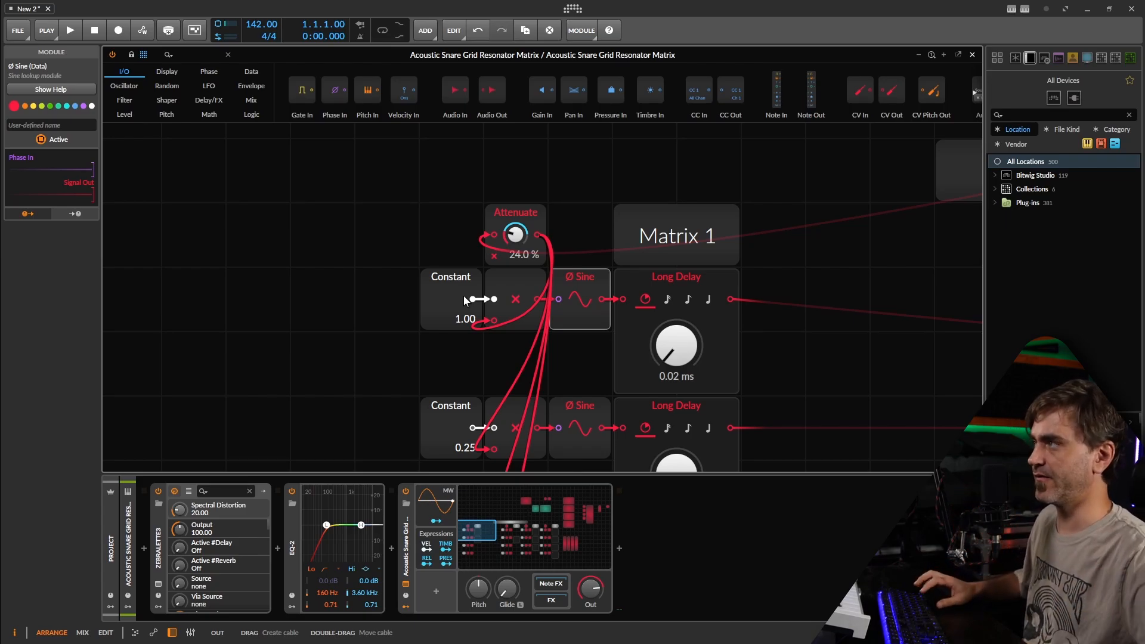
scroll(547, 286, "down", 2)
left_click(617, 280)
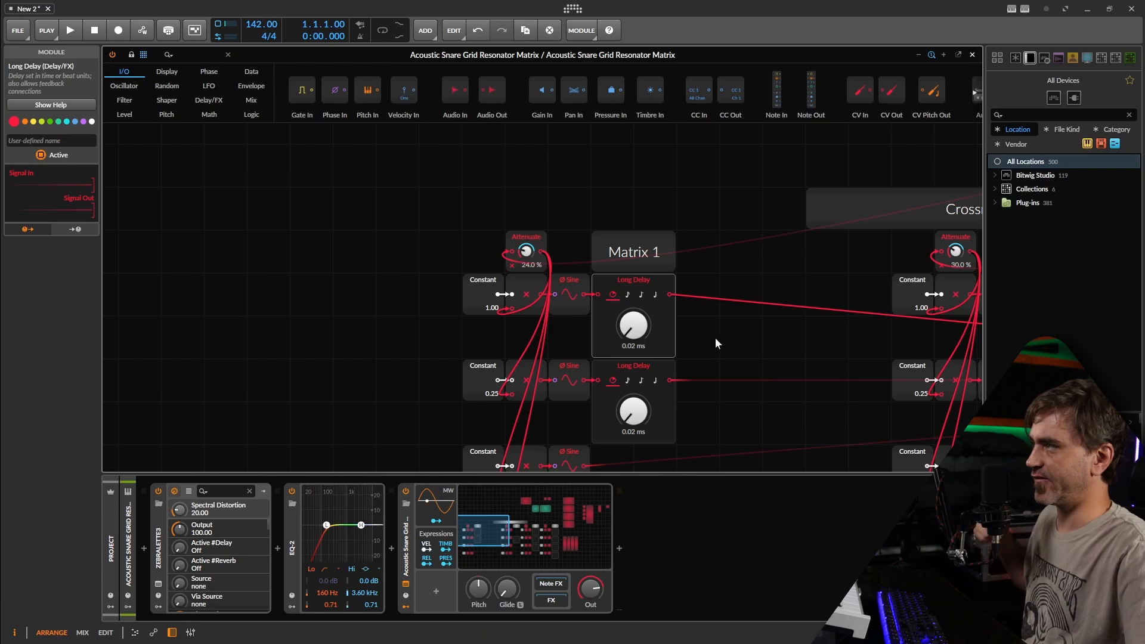
left_click_drag(695, 342, 271, 313)
left_click_drag(579, 306, 99, 254)
left_click(698, 294)
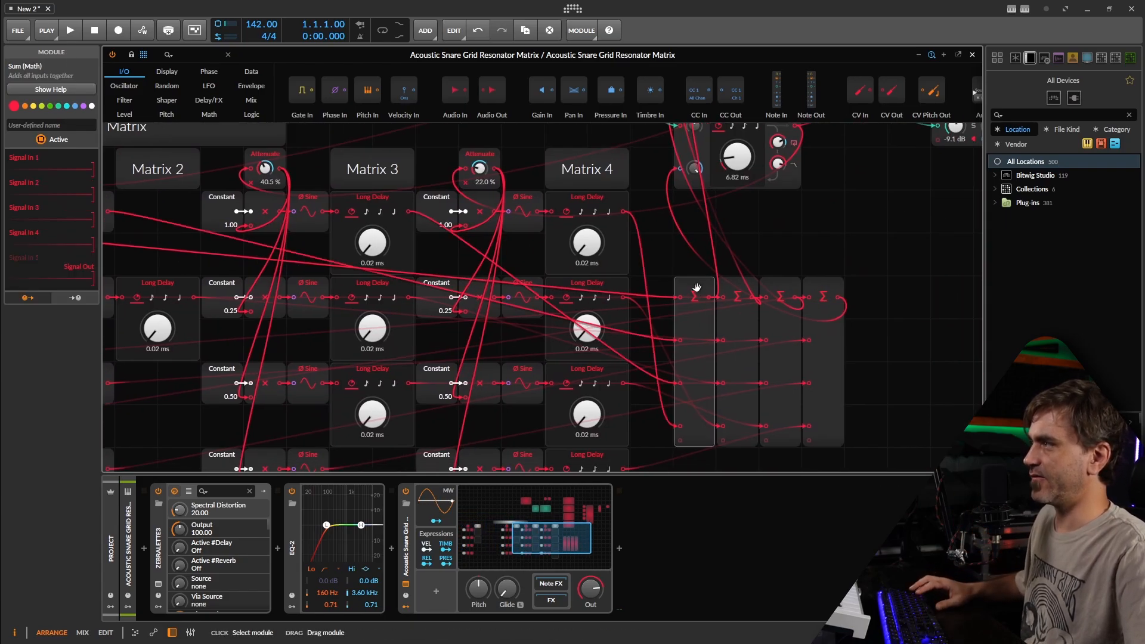
left_click_drag(656, 305, 839, 352)
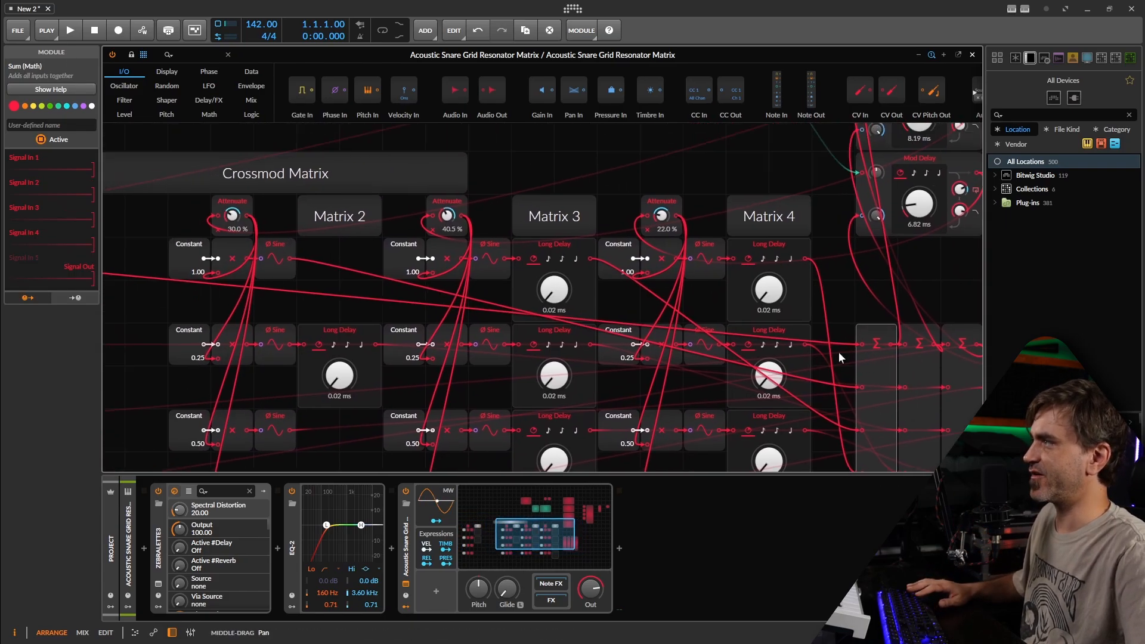
left_click_drag(335, 295, 563, 274)
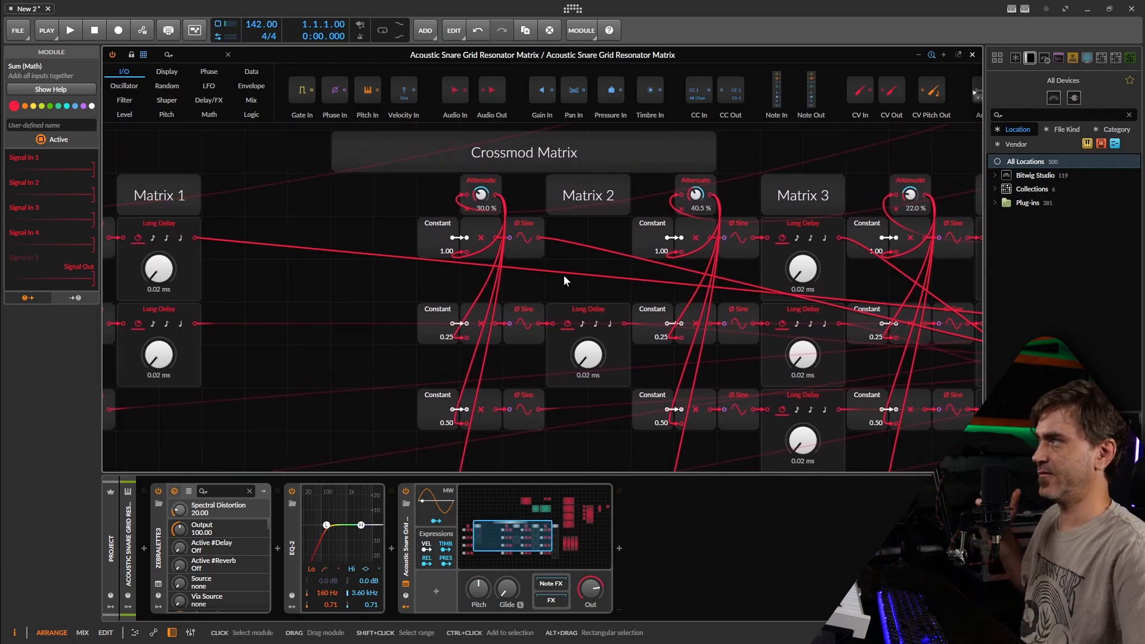
Select the Matrix 1 modules, move them back beside Matrix 2, and deselect them.
left_click_drag(372, 257, 574, 188)
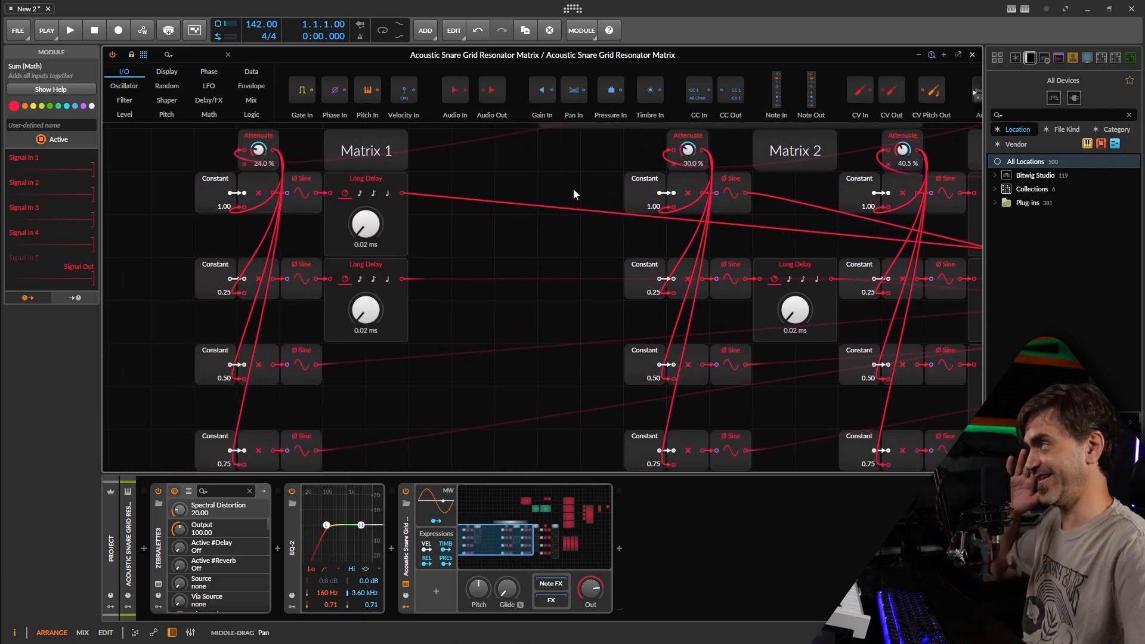
left_click_drag(518, 152, 149, 456)
left_click_drag(532, 335, 586, 366)
left_click_drag(444, 181, 664, 183)
left_click_drag(668, 274, 299, 264)
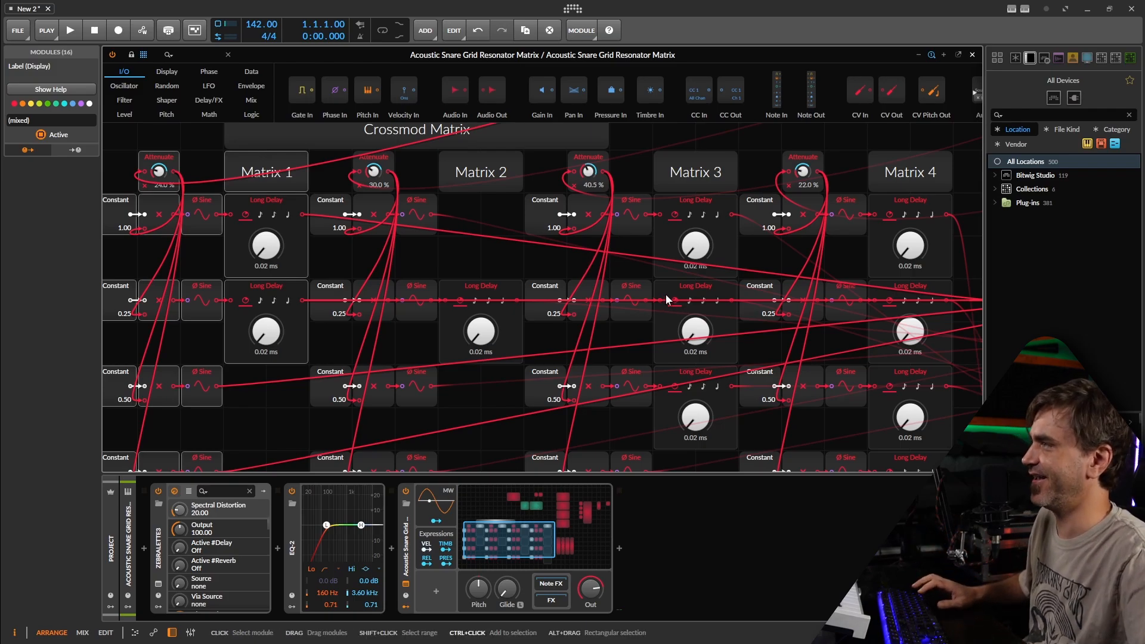
scroll(715, 316, "down", 2)
left_click_drag(728, 319, 592, 342)
left_click(884, 319)
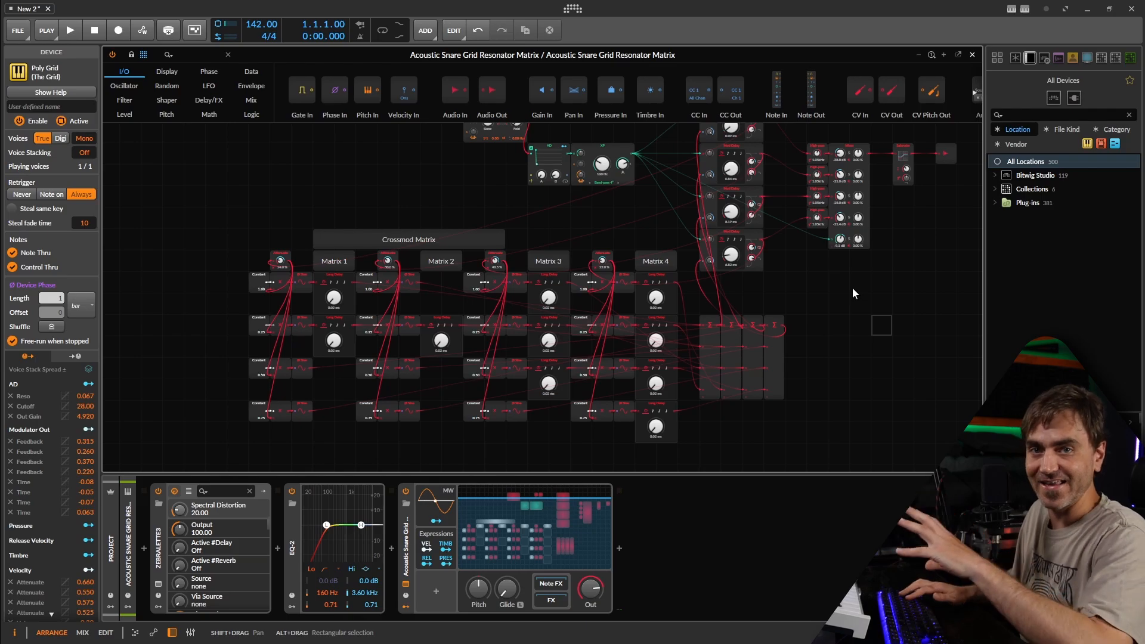
scroll(852, 287, "up", 1)
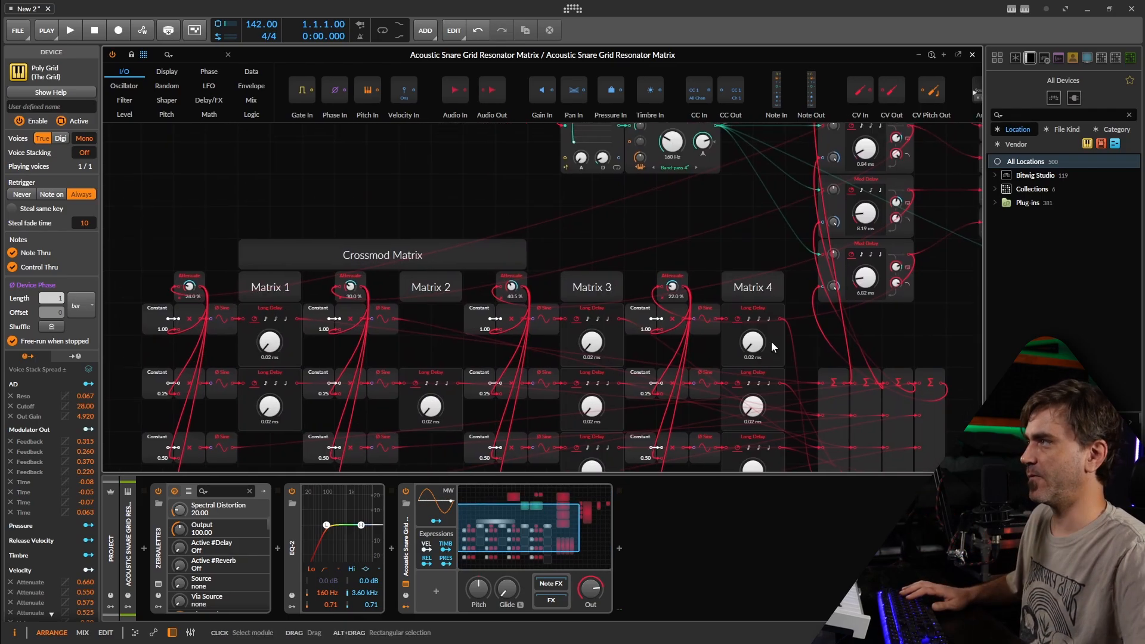
Inspect the cable connections of the fourth Mod Delay module and of the first Mod Delay module.
left_click(832, 272)
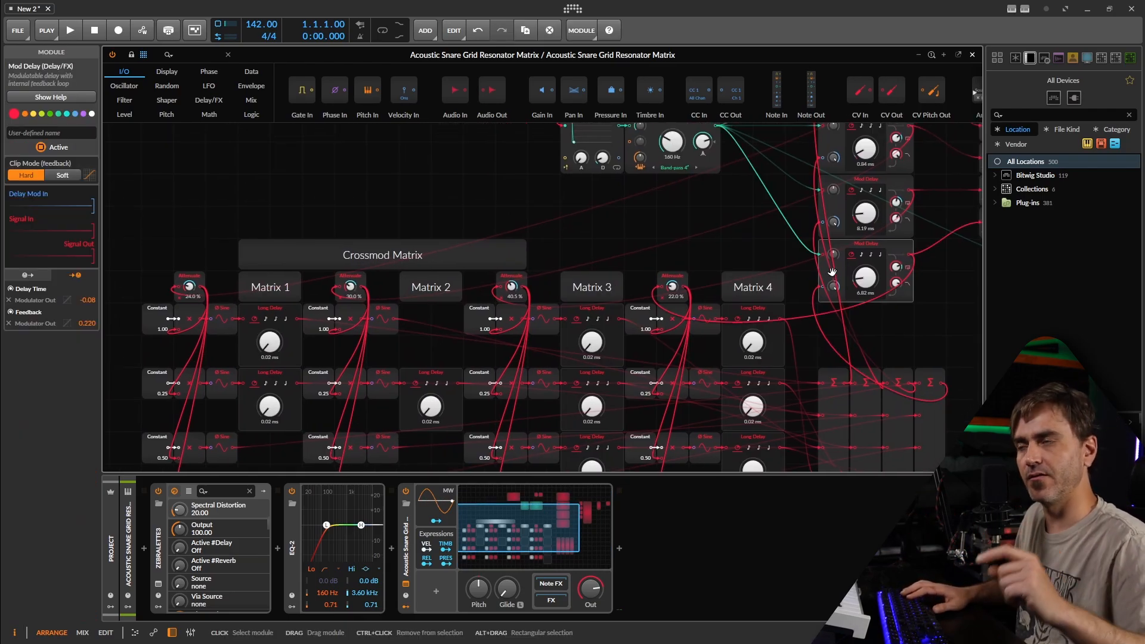
left_click_drag(801, 293, 659, 435)
left_click(728, 197)
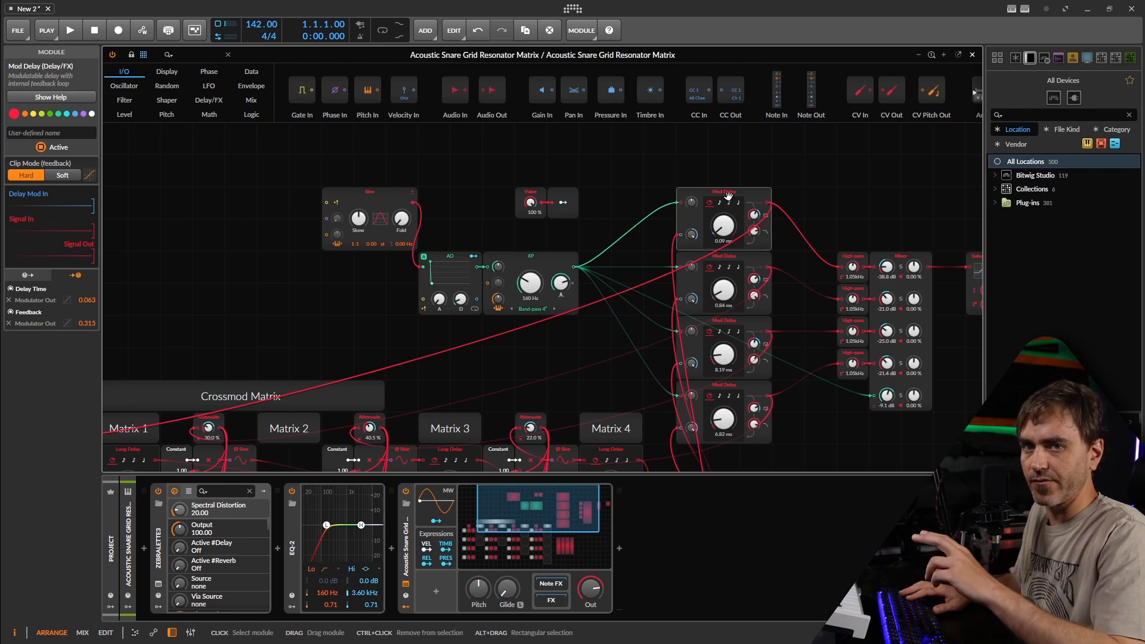
left_click_drag(638, 267, 683, 314)
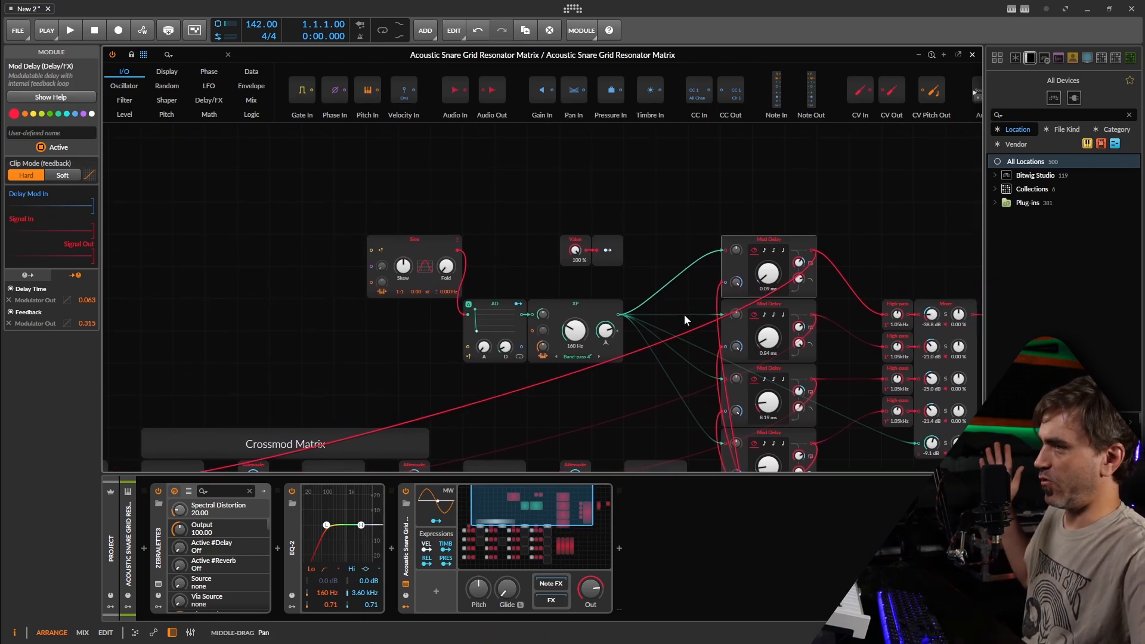
Move the Sine oscillator up and away from the AD envelope and add an Audio In module below it.
left_click_drag(653, 232, 669, 231)
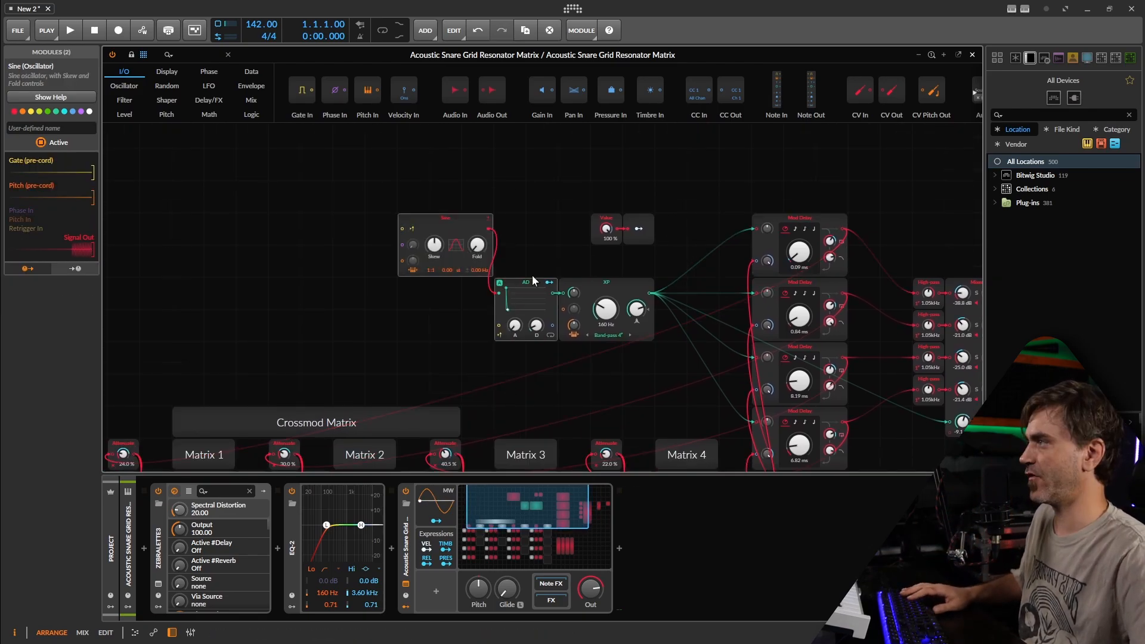
left_click(541, 229)
left_click_drag(443, 222, 314, 191)
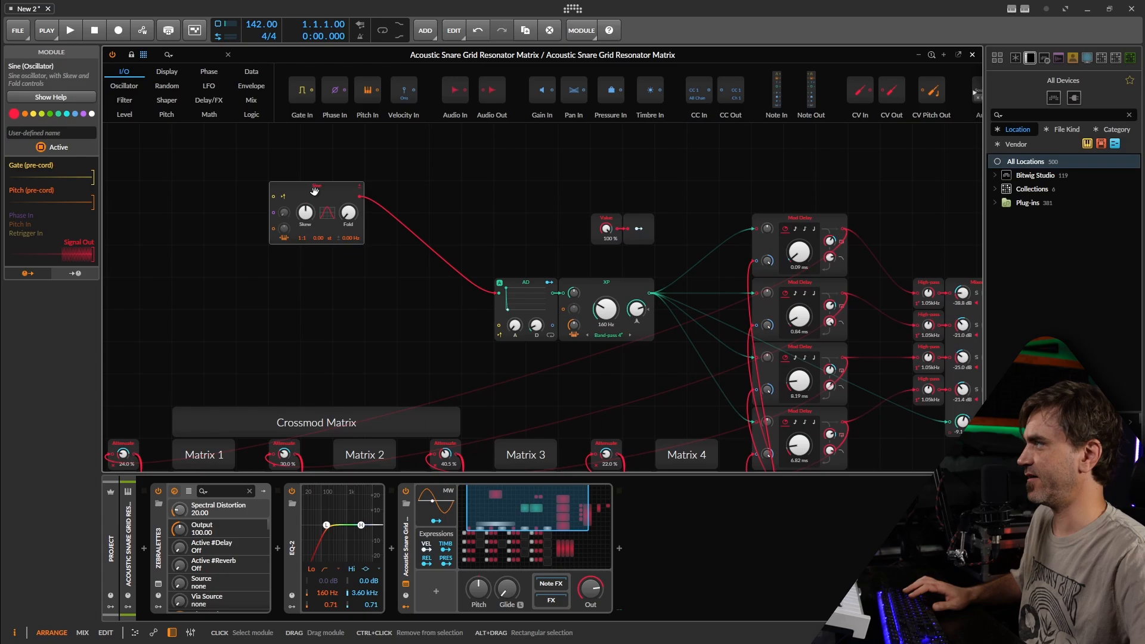
left_click(283, 334)
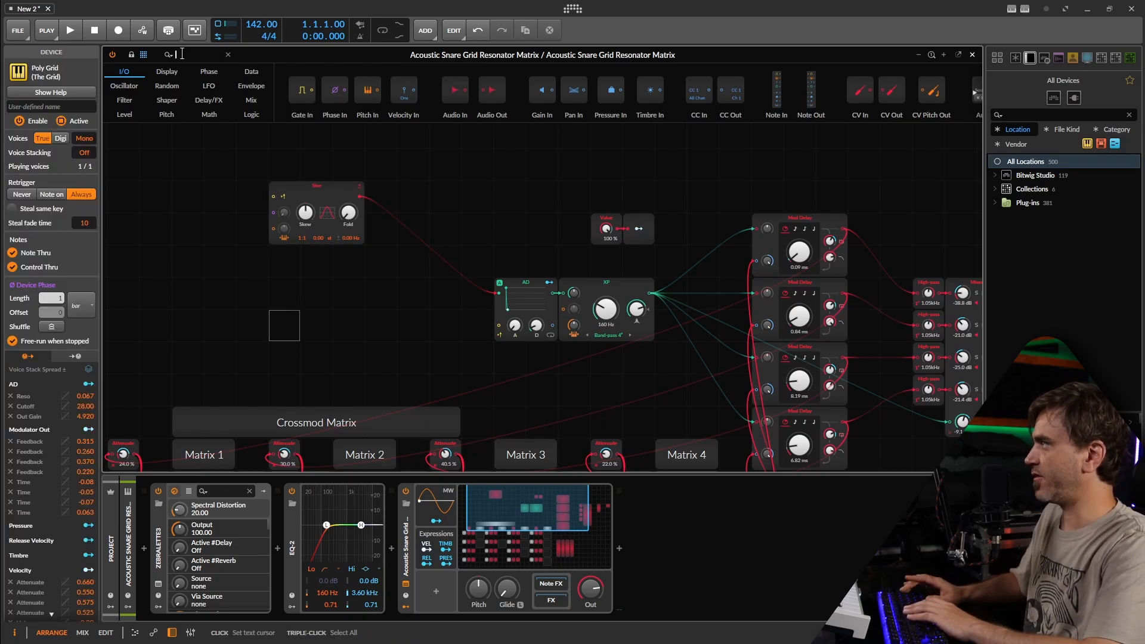
type("audio")
key("Return")
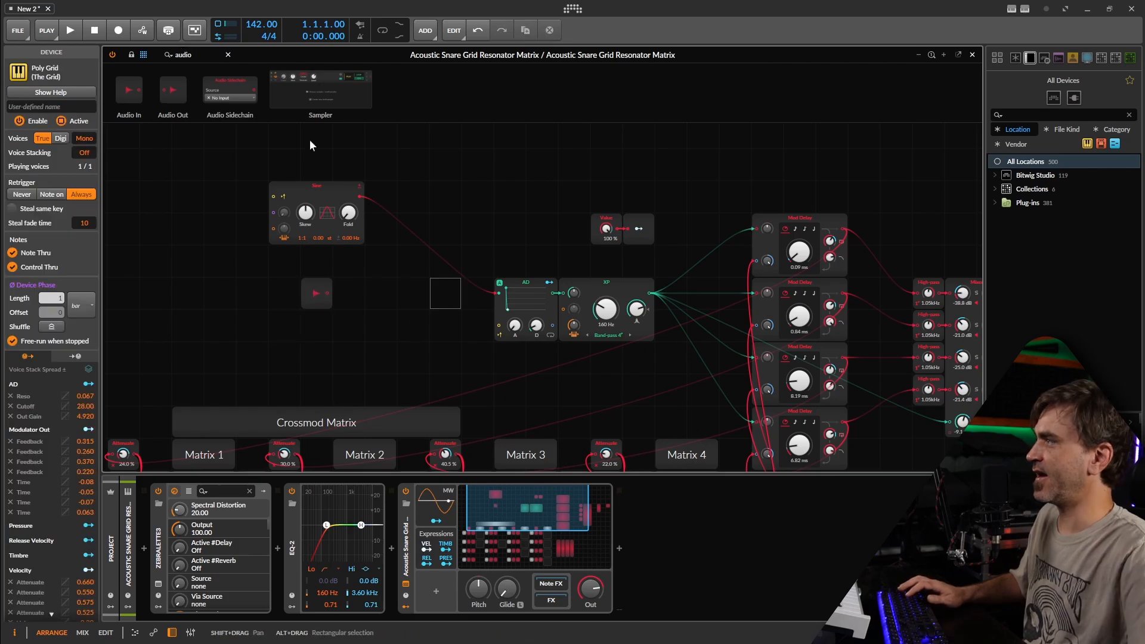
Try to mix the Audio In signal with the Sine oscillator through a Blend module inserted ahead of the AD module.
type("bl")
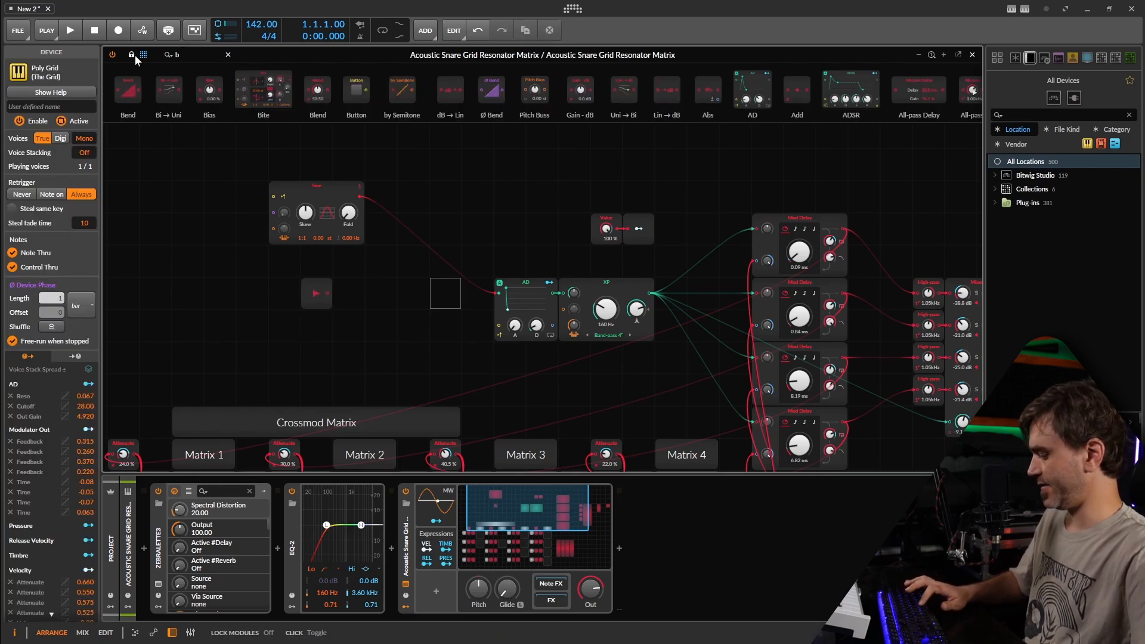
key("Return")
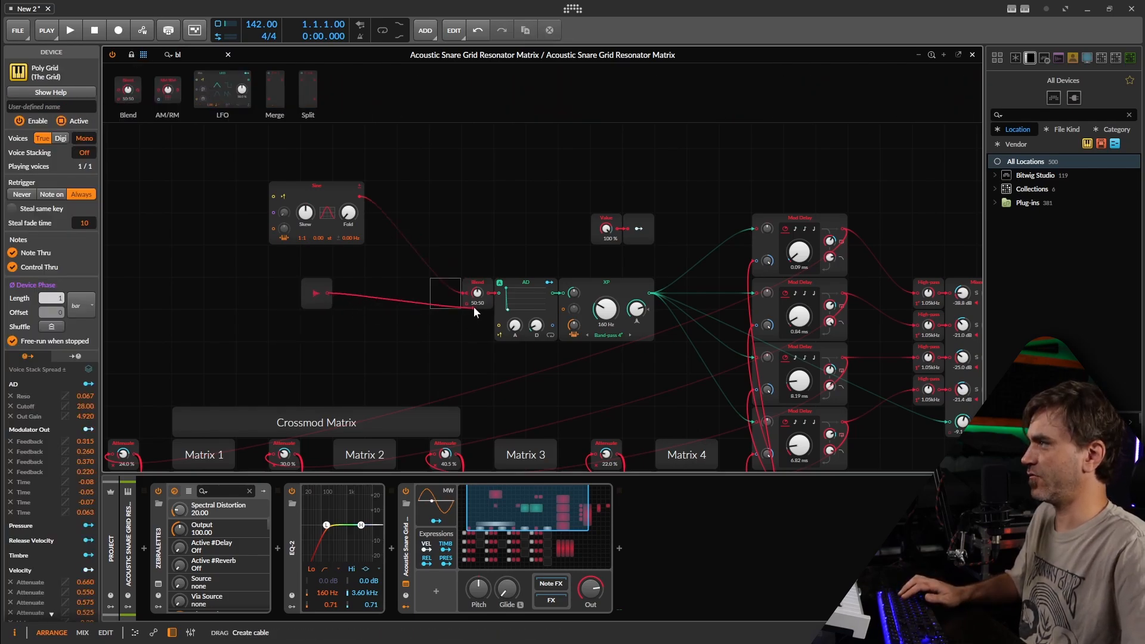
left_click_drag(309, 280, 311, 328)
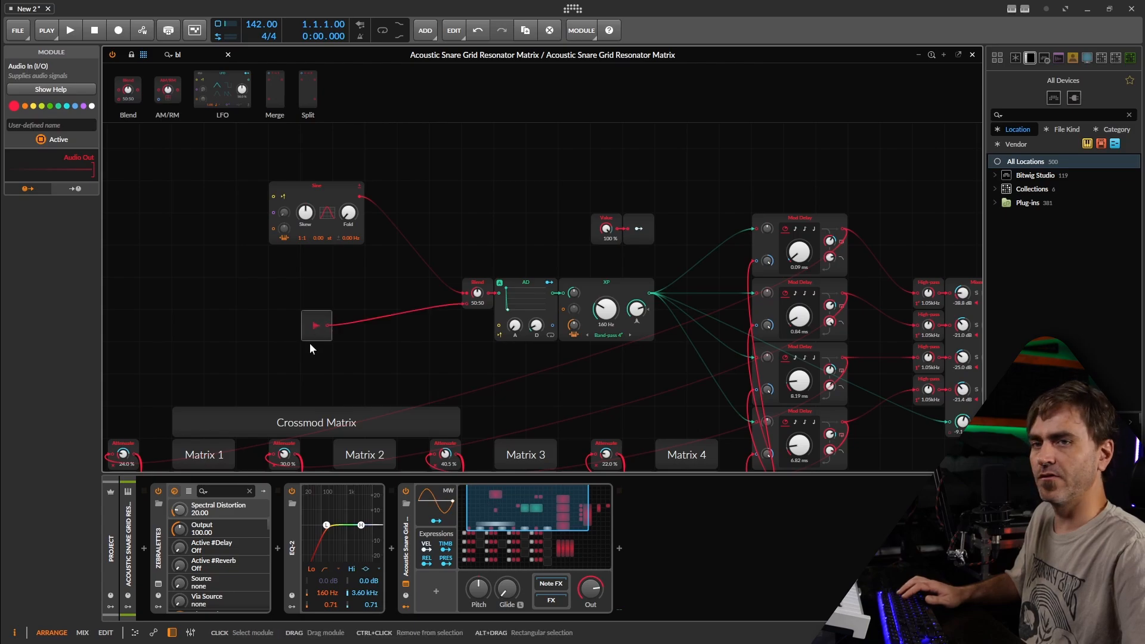
left_click(328, 191)
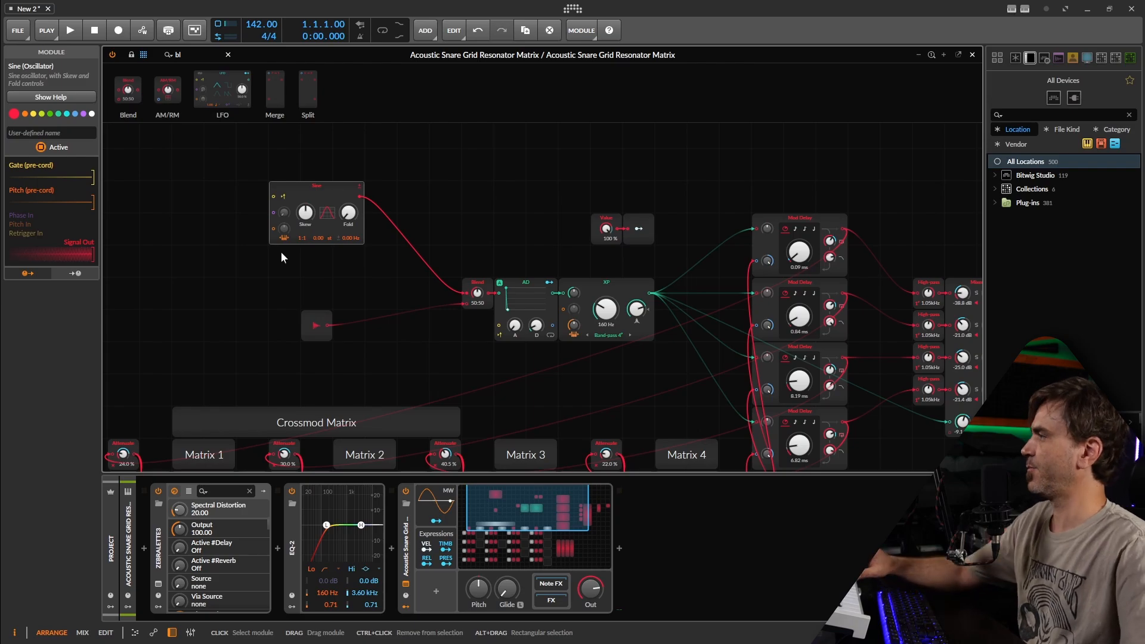
left_click_drag(478, 296, 444, 266)
key("Delete")
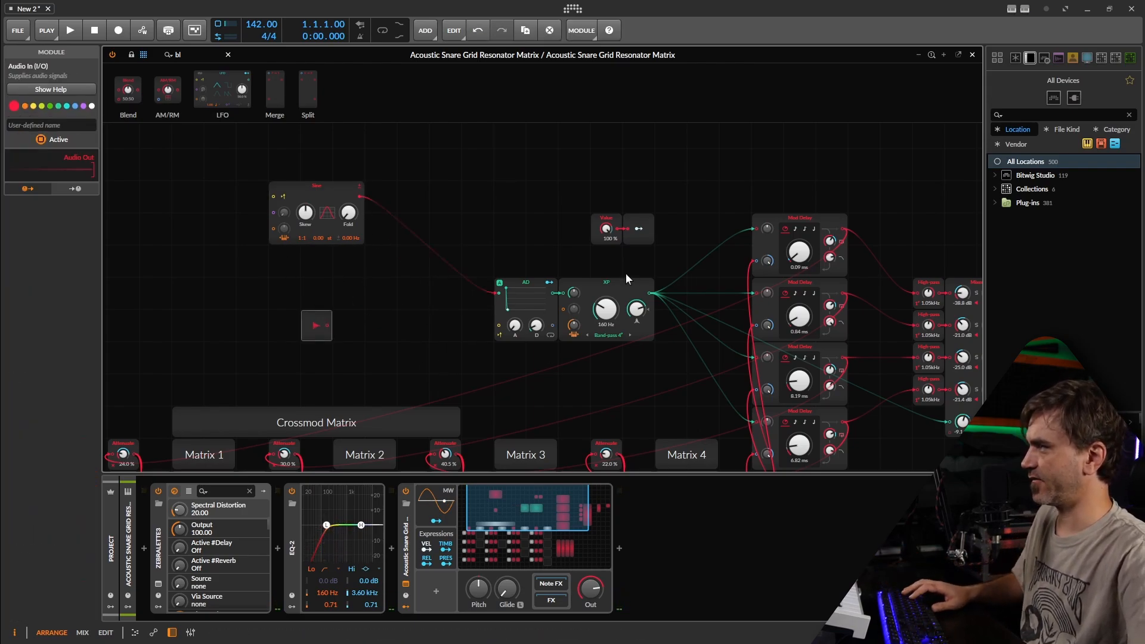
Move the AD and XP modules directly beside the Sine oscillator so all three line up in one row.
left_click_drag(624, 273, 458, 256)
left_click(574, 336)
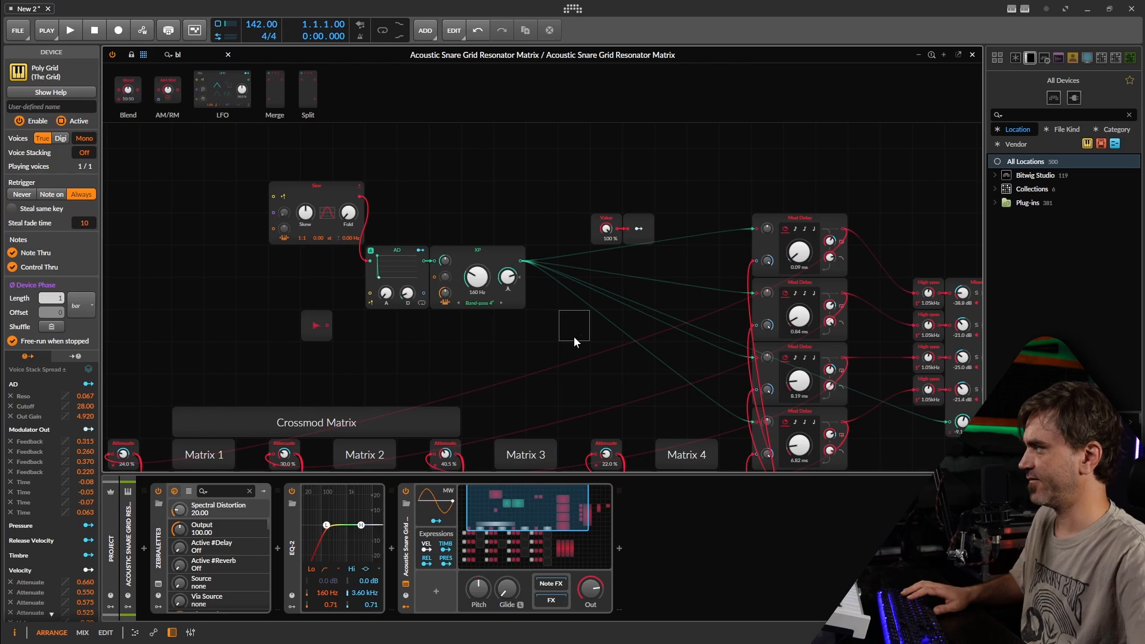
left_click(517, 256)
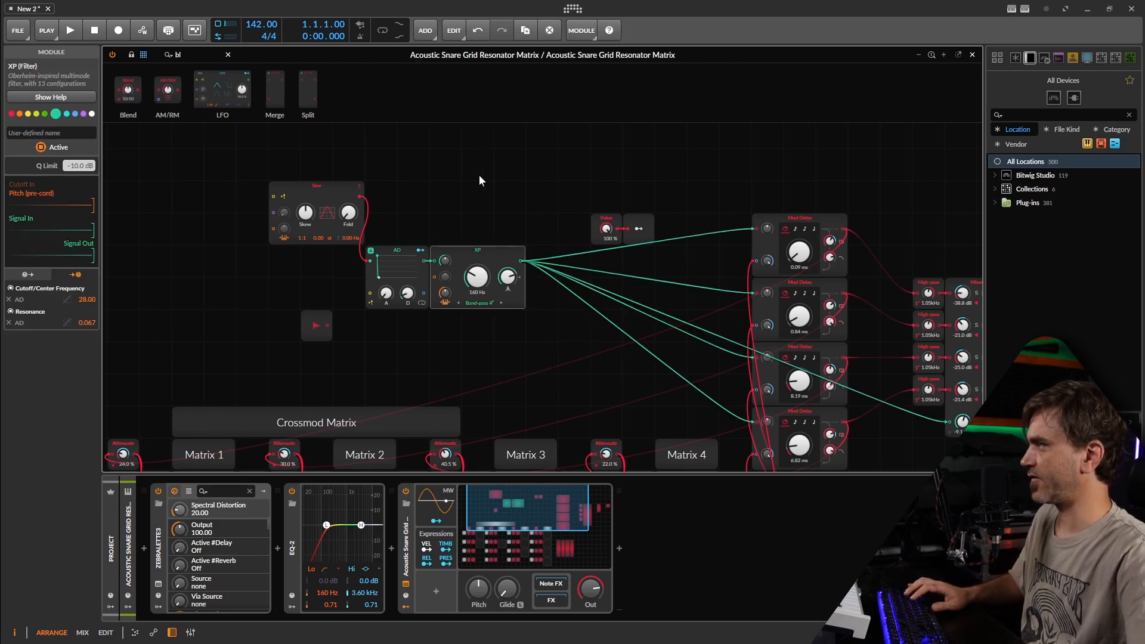
left_click_drag(488, 170, 370, 272)
mouse_move(363, 147)
left_mouse_down()
mouse_move(326, 190)
mouse_move(326, 225)
left_mouse_up()
left_click_drag(521, 206, 398, 250)
left_click_drag(484, 255, 485, 223)
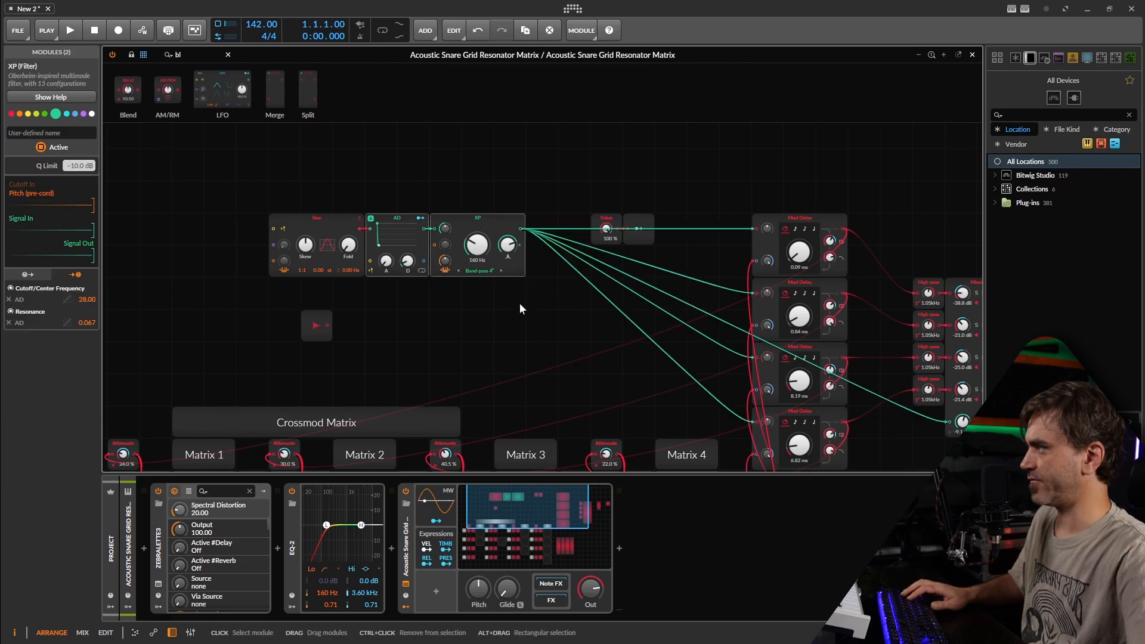
Insert a Blend module after the XP filter with Audio In feeding its second input, and set it fully to In 2.
left_click(535, 318)
left_click_drag(131, 99, 543, 225)
left_click_drag(543, 223, 313, 328)
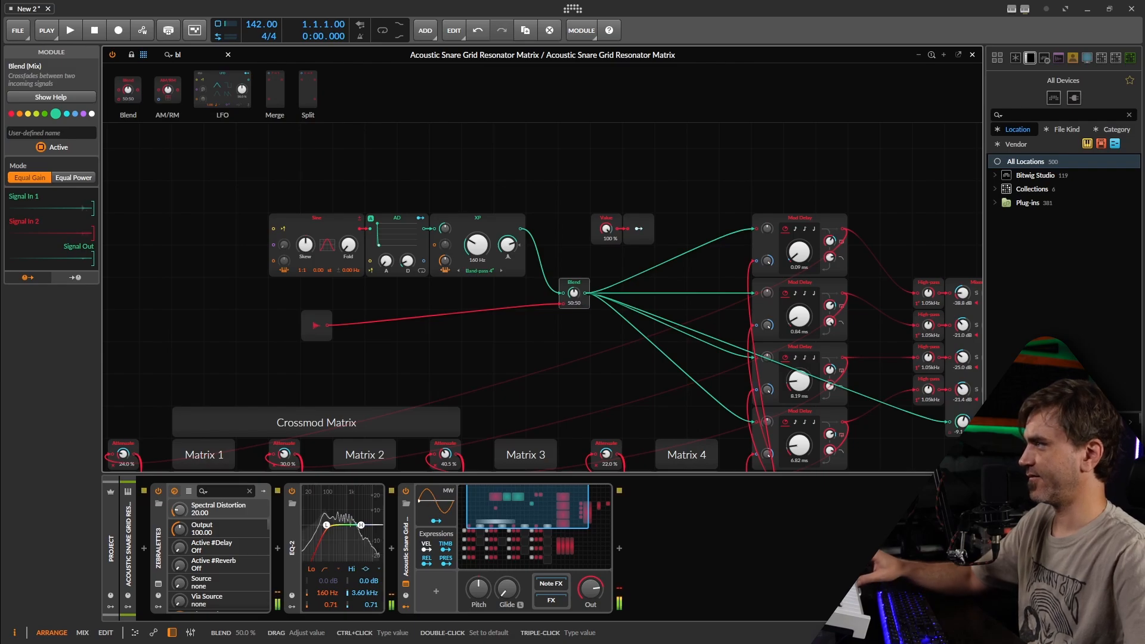
left_click_drag(574, 296, 573, 256)
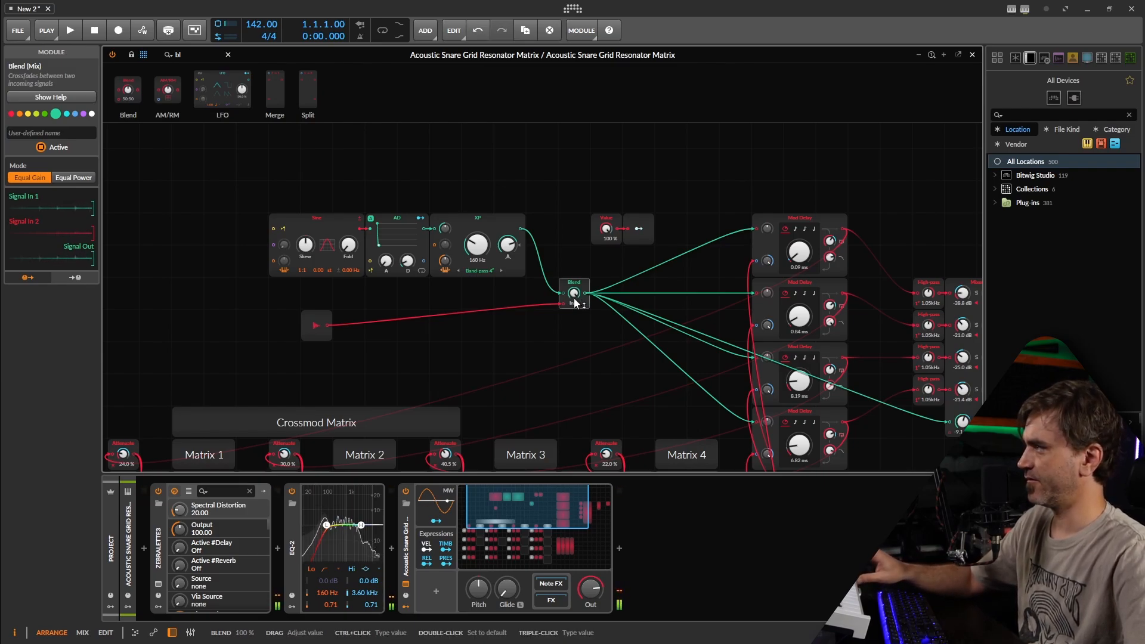
mouse_move(574, 295)
left_mouse_down()
mouse_move(574, 373)
mouse_move(574, 295)
left_mouse_up()
Set the delay times of the four Mod Delay modules to 1.02 ms, 11.7 ms, 31.3 ms and 49.0 ms, in order.
left_click_drag(555, 377, 394, 390)
left_click(635, 266)
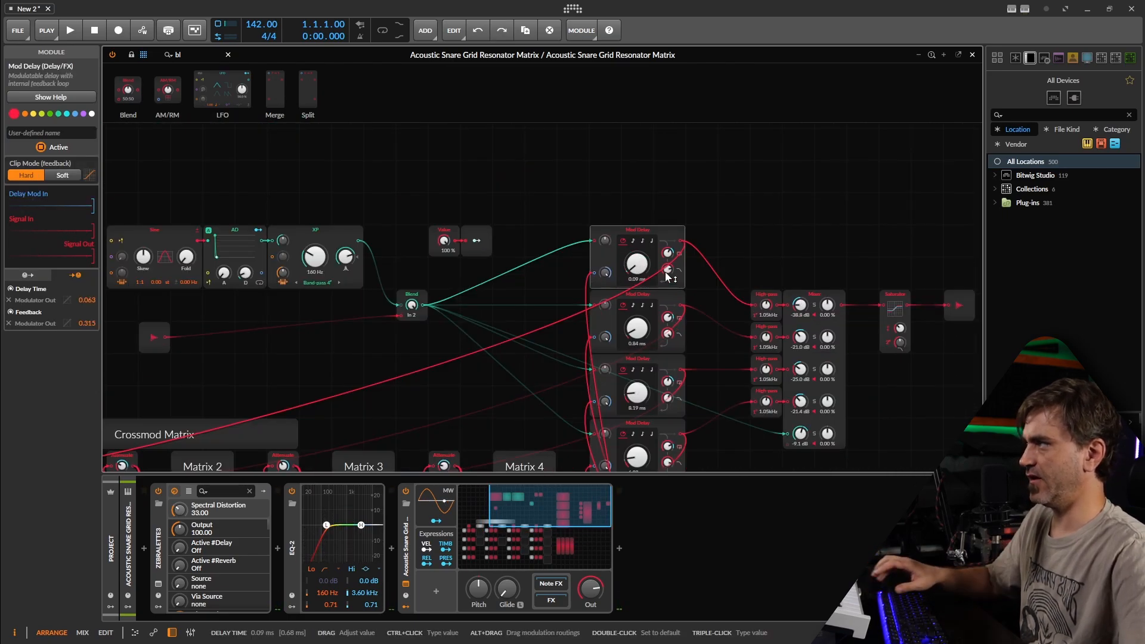
left_click_drag(707, 297, 780, 286)
scroll(705, 277, "up", 2)
left_click_drag(781, 287, 766, 297)
left_click_drag(671, 325, 671, 310)
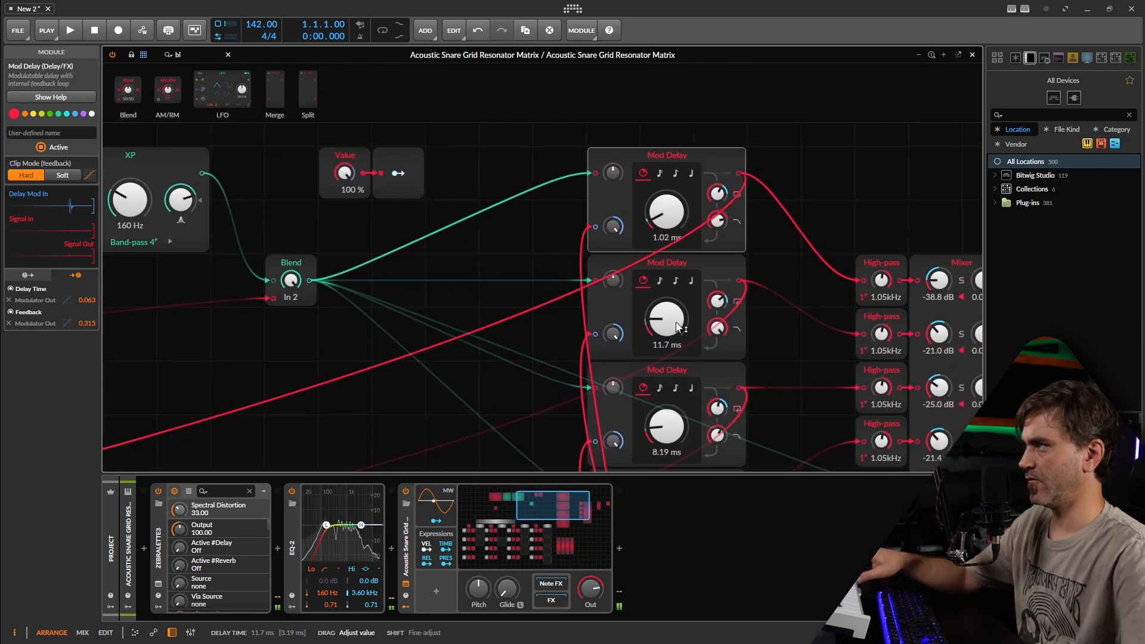
left_click_drag(669, 427, 668, 411)
mouse_move(784, 401)
left_mouse_down()
mouse_move(791, 302)
mouse_move(781, 388)
left_mouse_up()
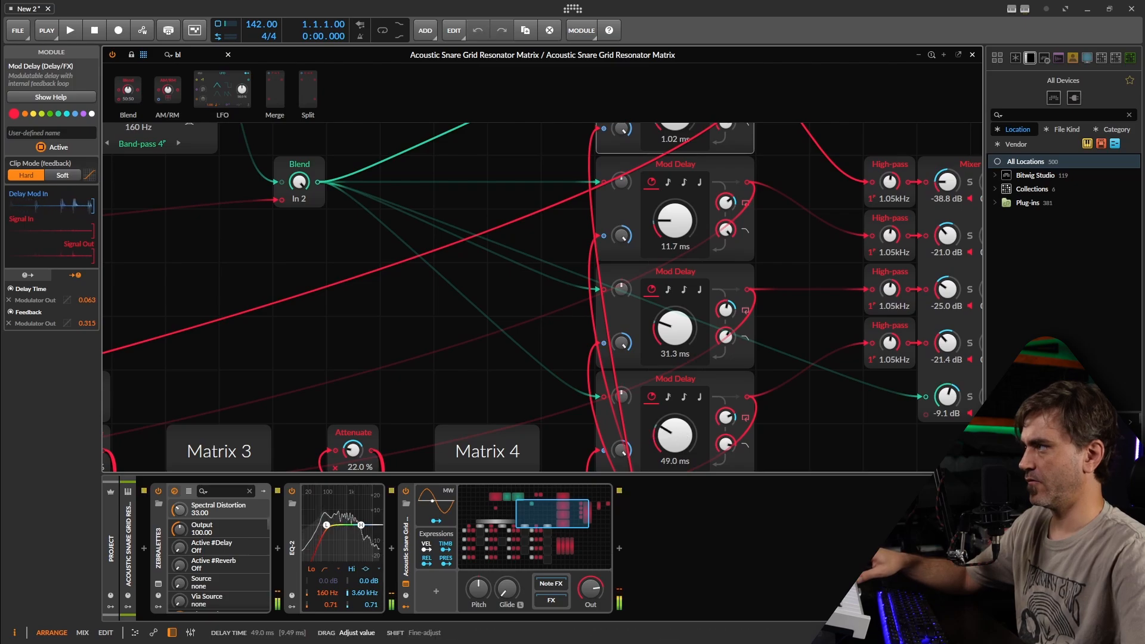
Set the first Mod Delay to 59.6 ms and the second to 17.2 ms, and close the Grid editor.
left_click_drag(659, 191, 659, 173)
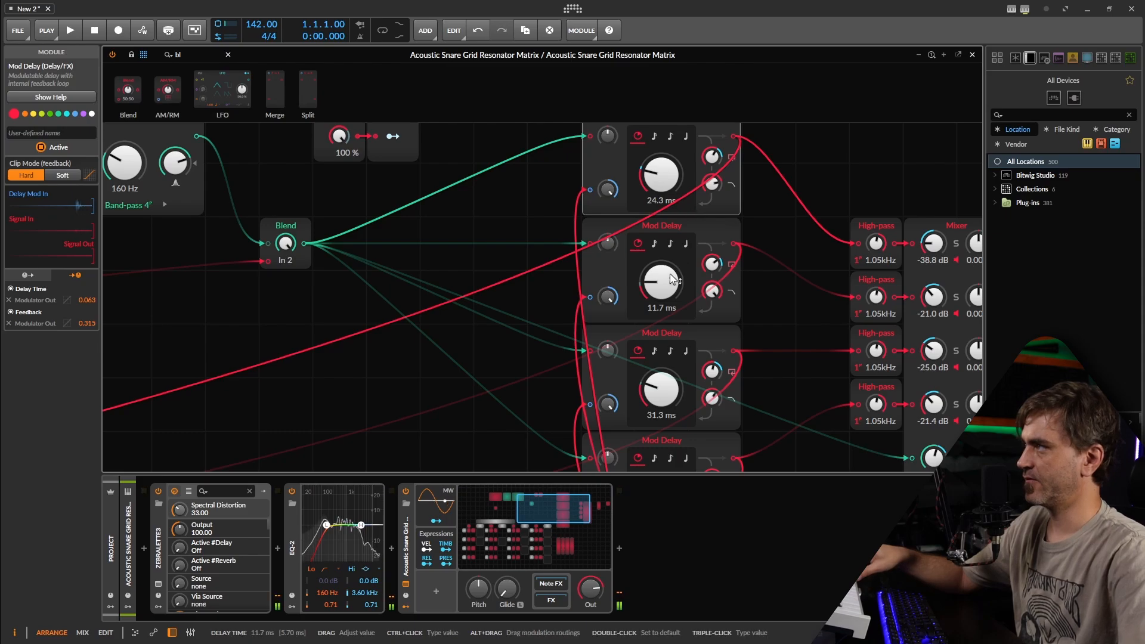
left_click_drag(666, 291, 668, 283)
left_click_drag(492, 264, 340, 313)
left_click_drag(508, 223, 509, 211)
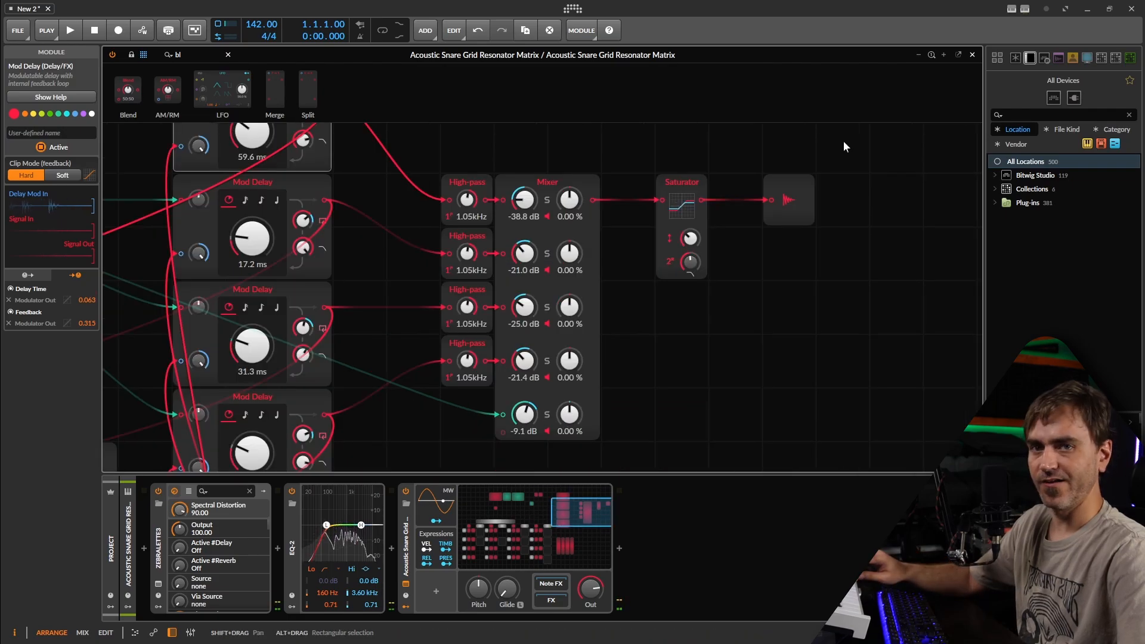
left_click(972, 55)
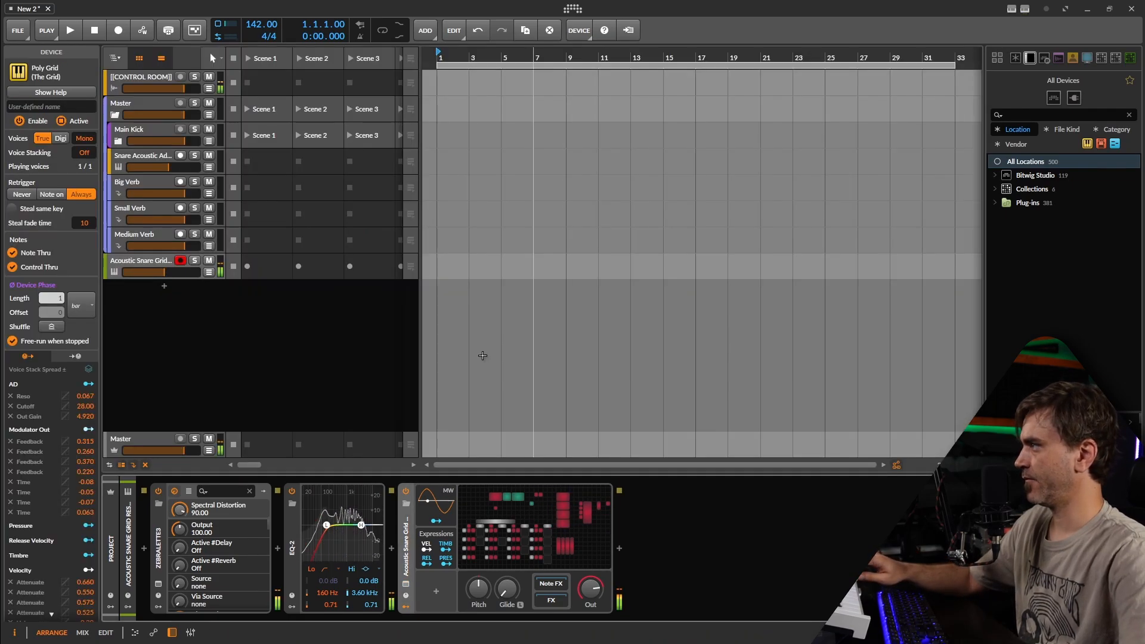
Insert the MSaturator plug-in after the Poly Grid device in the chain.
left_click(620, 550)
type("msat")
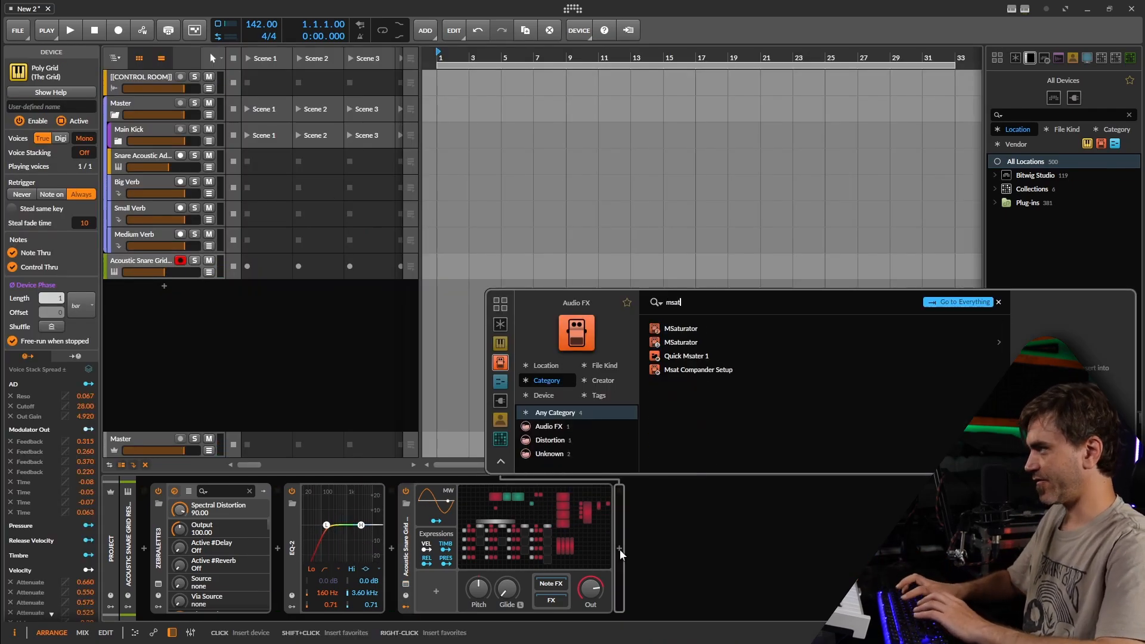
double_click(697, 342)
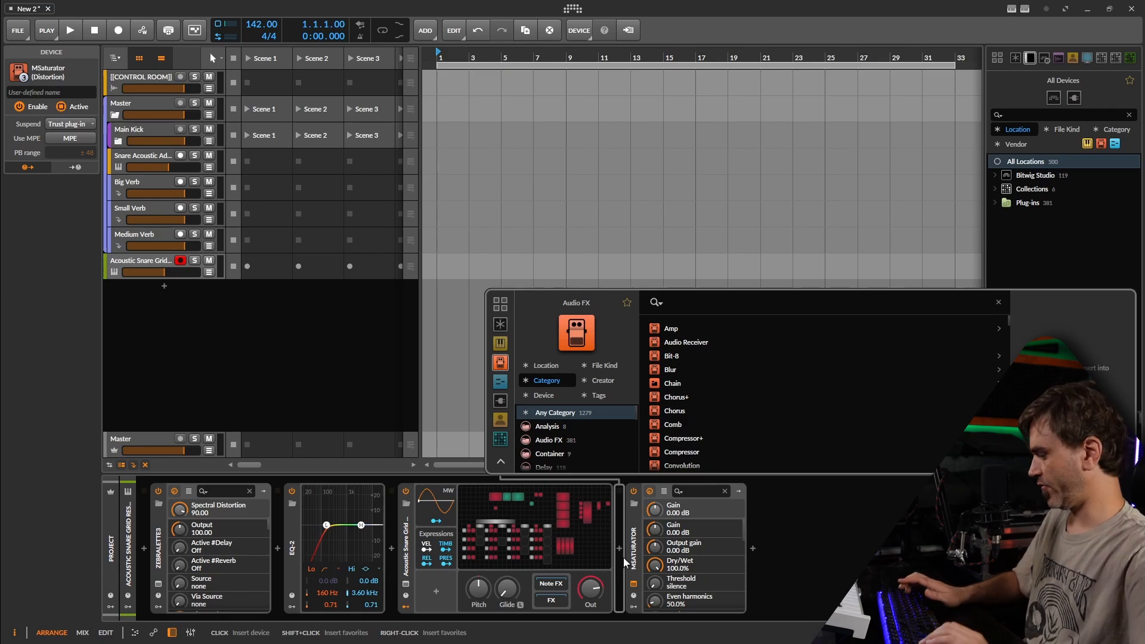
Insert kHs Transient Shaper between the Poly Grid and MSaturator, and place the two plug-in windows side by side.
type("trans")
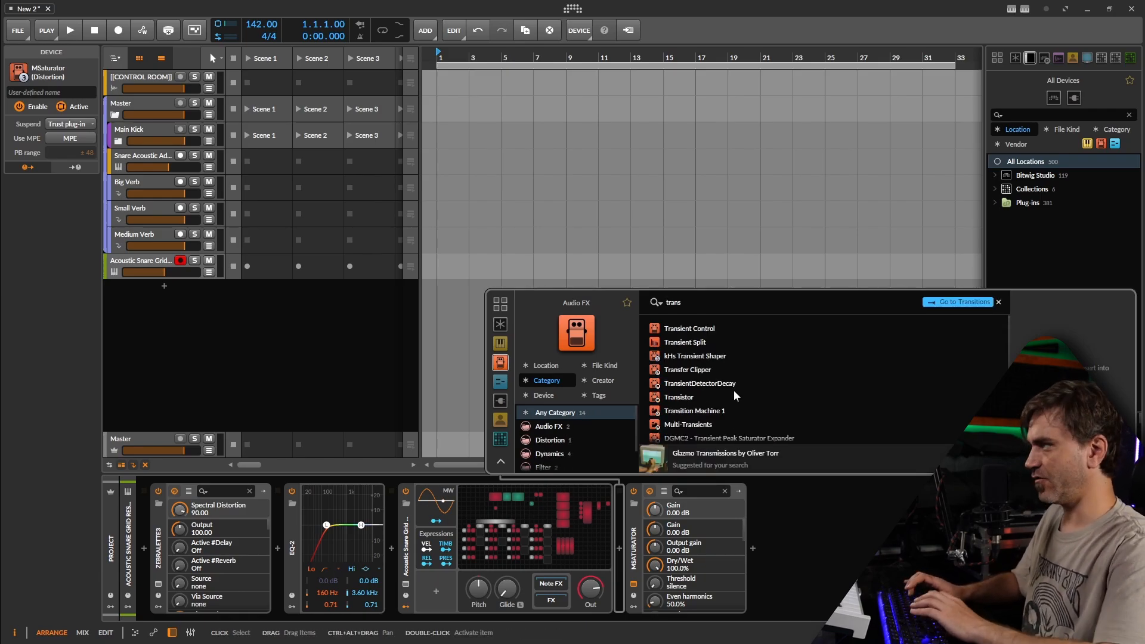
double_click(738, 356)
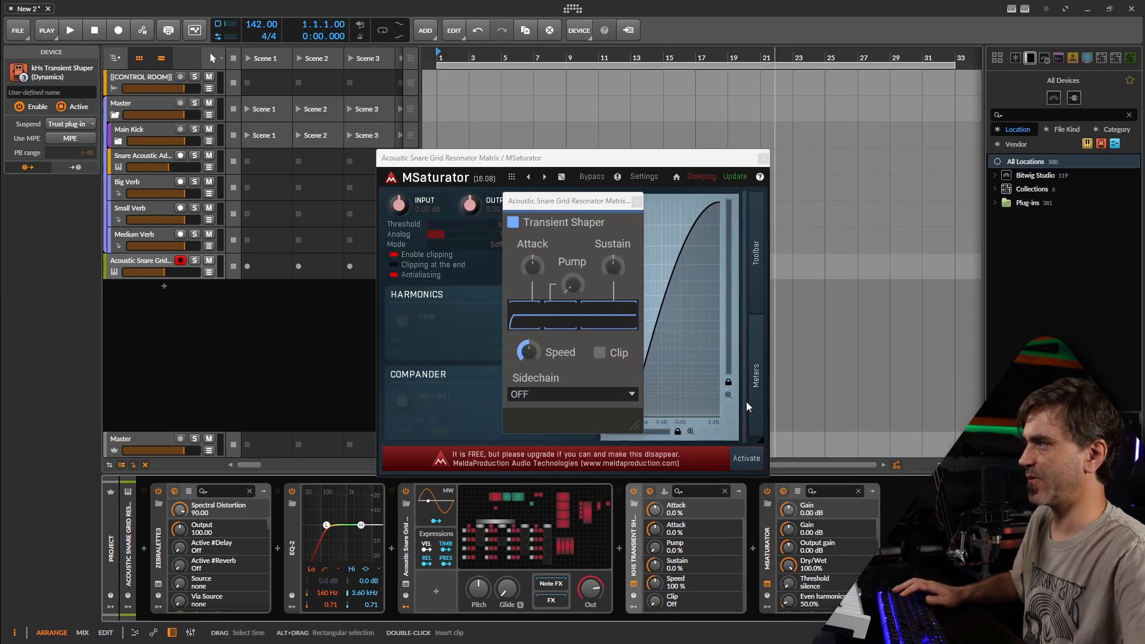
left_click_drag(617, 159, 779, 155)
left_click_drag(518, 201, 349, 181)
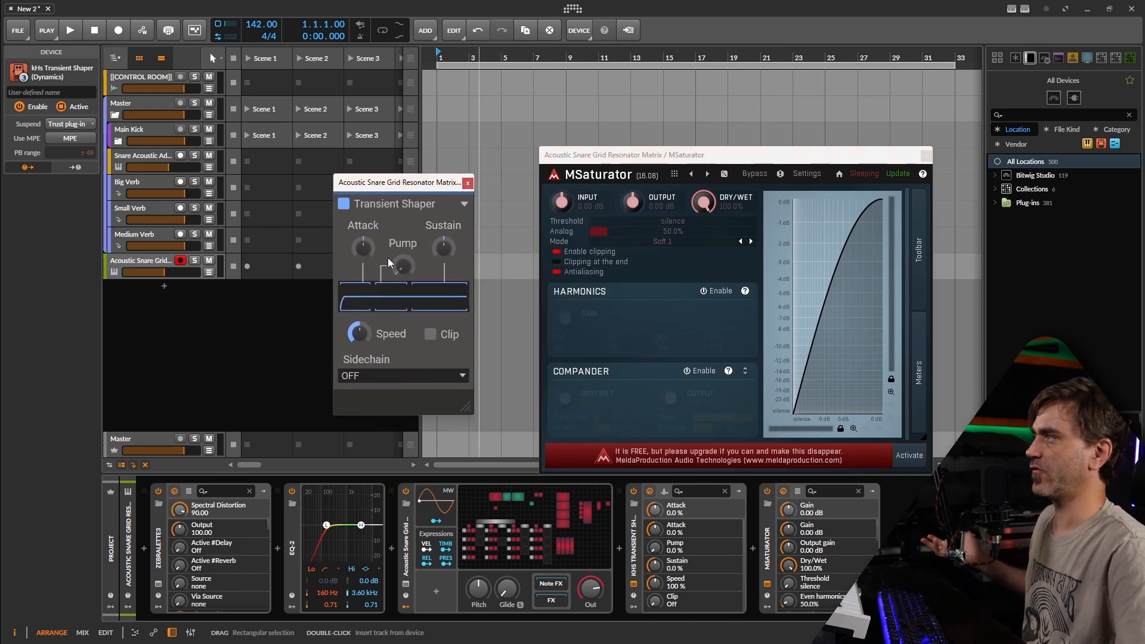
Set the Transient Shaper's Pump to 24%, Sustain to -28% and Attack to 35%.
left_click_drag(401, 267, 401, 247)
left_click_drag(448, 245, 448, 265)
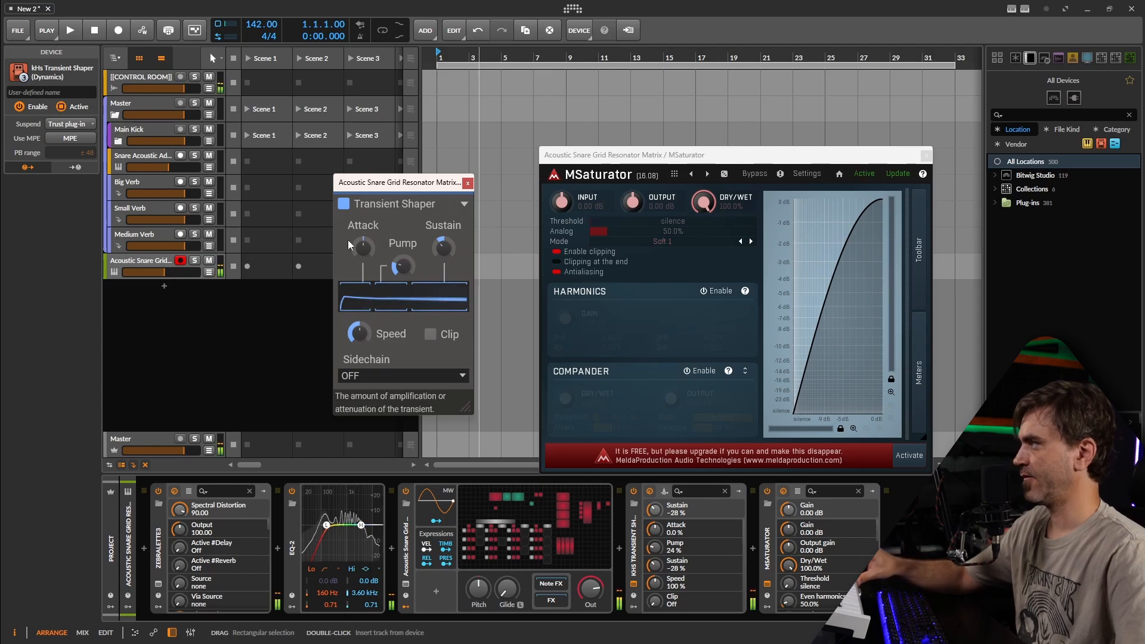
mouse_move(359, 248)
left_mouse_down()
mouse_move(359, 227)
mouse_move(364, 245)
left_mouse_up()
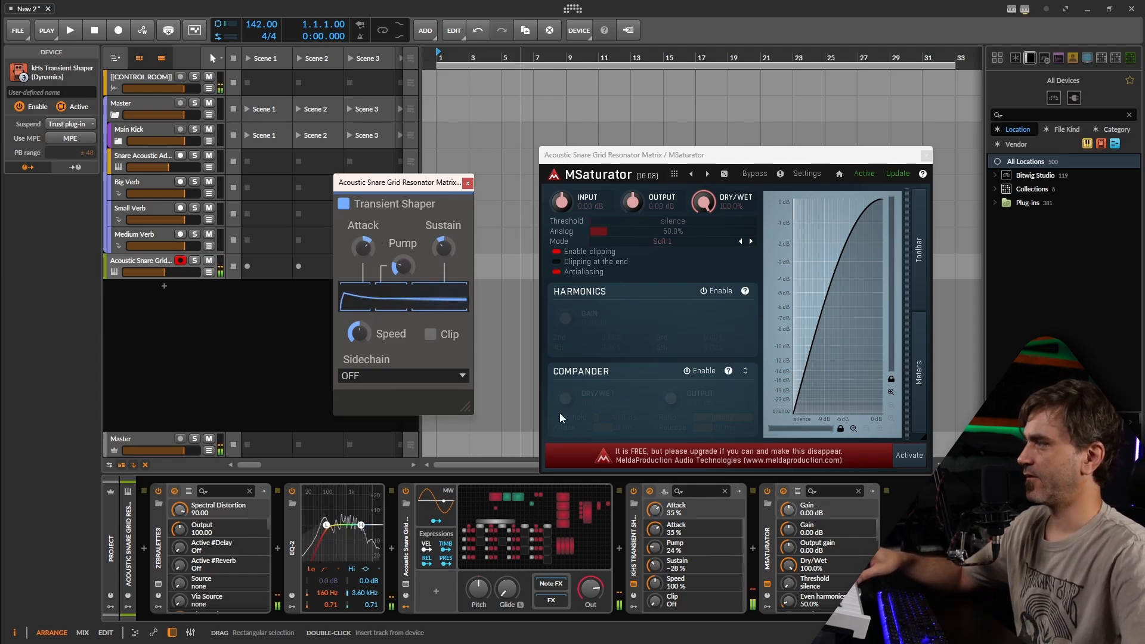
Enable MSaturator's Harmonics section with about 5.8 dB of gain and lower the plug-in's output to -4.22 dB.
left_click(715, 291)
left_click_drag(620, 154, 608, 106)
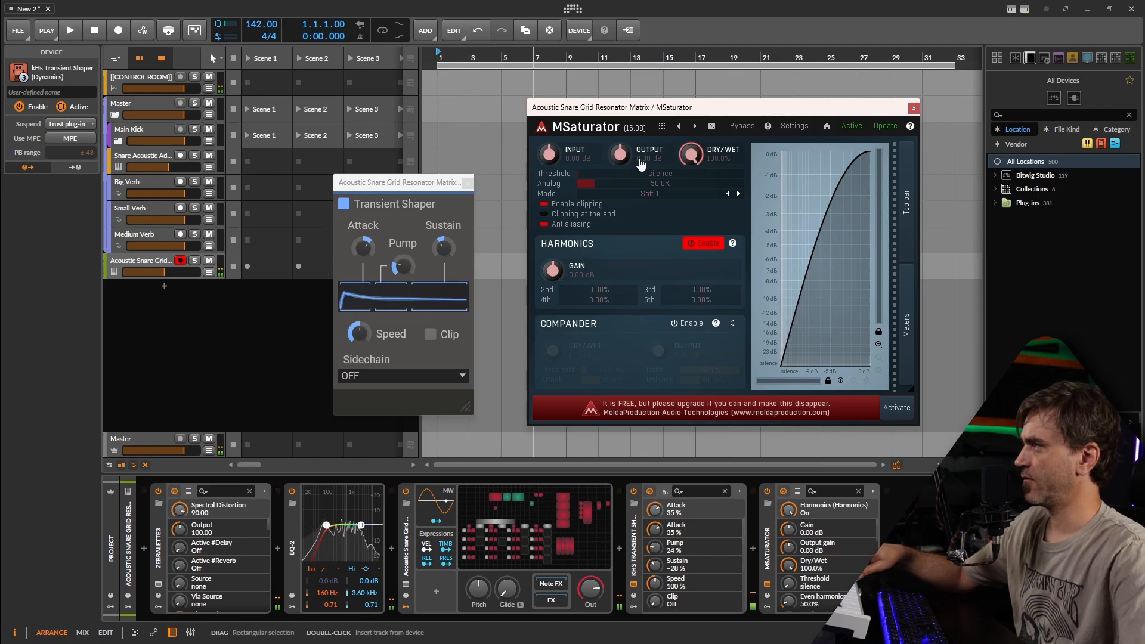
left_click_drag(553, 271, 633, 175)
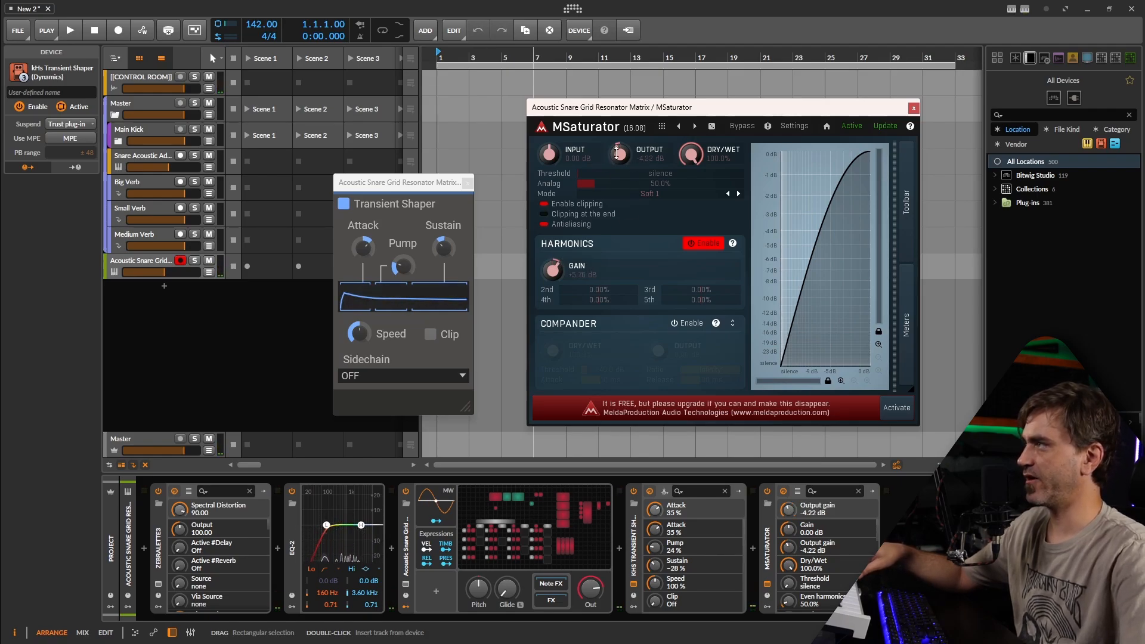
Set MSaturator's input gain to +8.06 dB and its output gain to -8.06 dB.
left_click_drag(549, 153, 549, 126)
left_click_drag(620, 154, 620, 174)
left_click_drag(549, 154, 549, 146)
left_click_drag(624, 157, 624, 150)
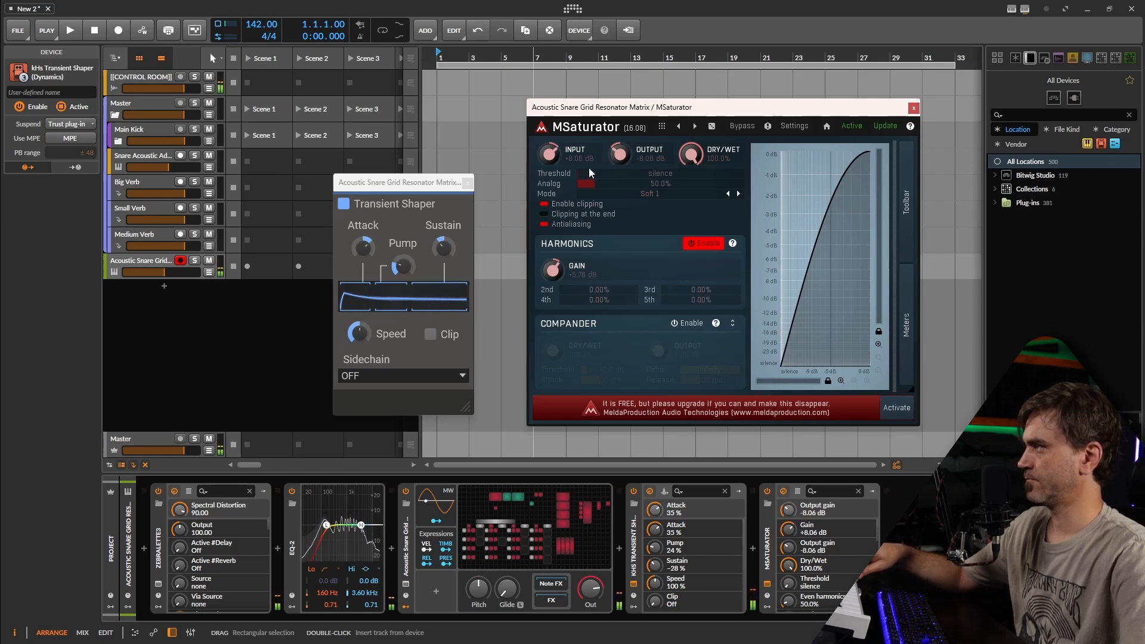
Lower Zebralette3's Spectral Distortion to about 25.5 and open the Zebralette3 plug-in window.
mouse_move(180, 510)
left_mouse_down()
mouse_move(179, 539)
mouse_move(179, 524)
left_mouse_up()
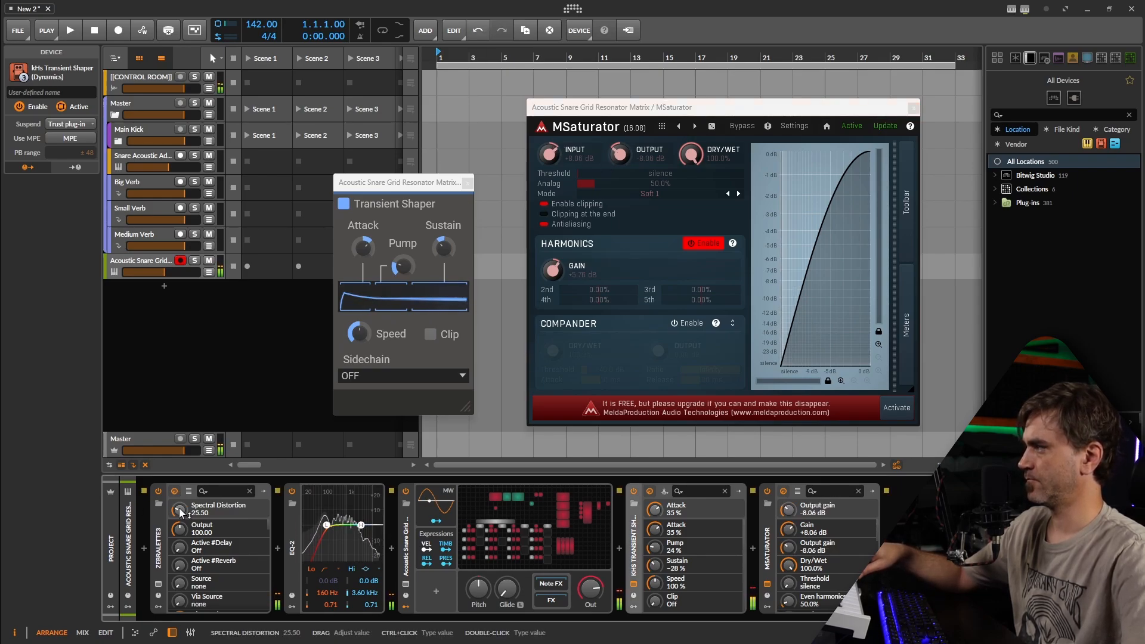
left_click(158, 584)
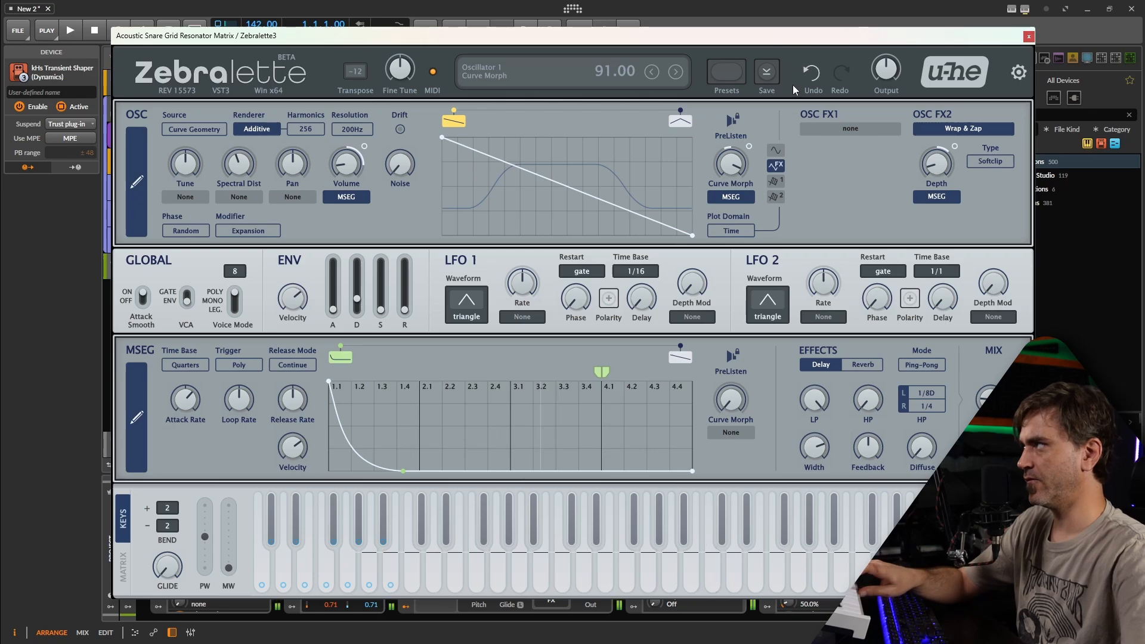
Set Zebralette3's Spectral Distortion to 10 and close the Transient Shaper plug-in window.
mouse_move(248, 166)
left_mouse_down()
mouse_move(266, 101)
mouse_move(255, 163)
left_mouse_up()
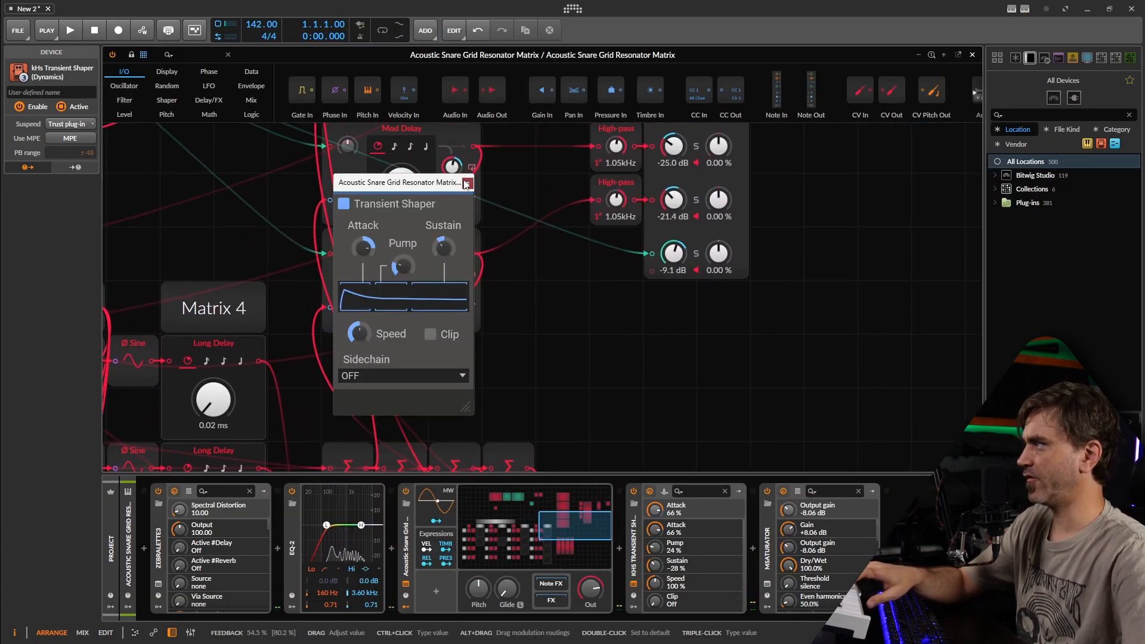
left_click(466, 183)
Move the Saturator module away from the Mixer, closer to the audio output at the end of the Grid patch.
left_click_drag(856, 236, 570, 458)
left_click_drag(663, 239, 878, 244)
left_click(763, 307)
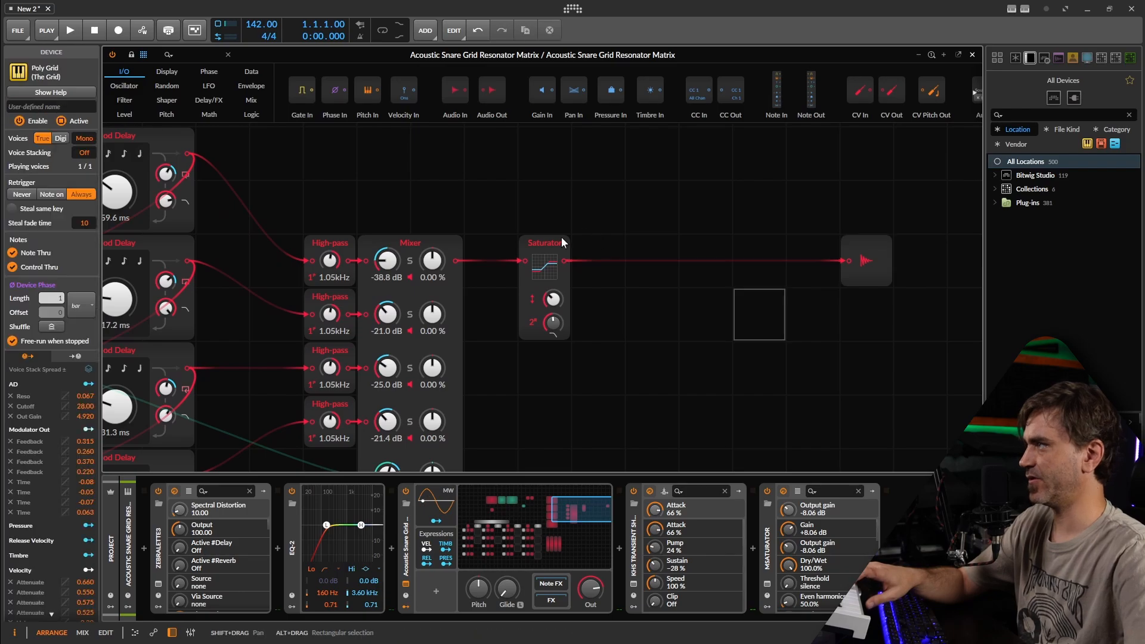
left_click_drag(561, 240, 828, 299)
left_click_drag(559, 242, 719, 247)
left_click(607, 230)
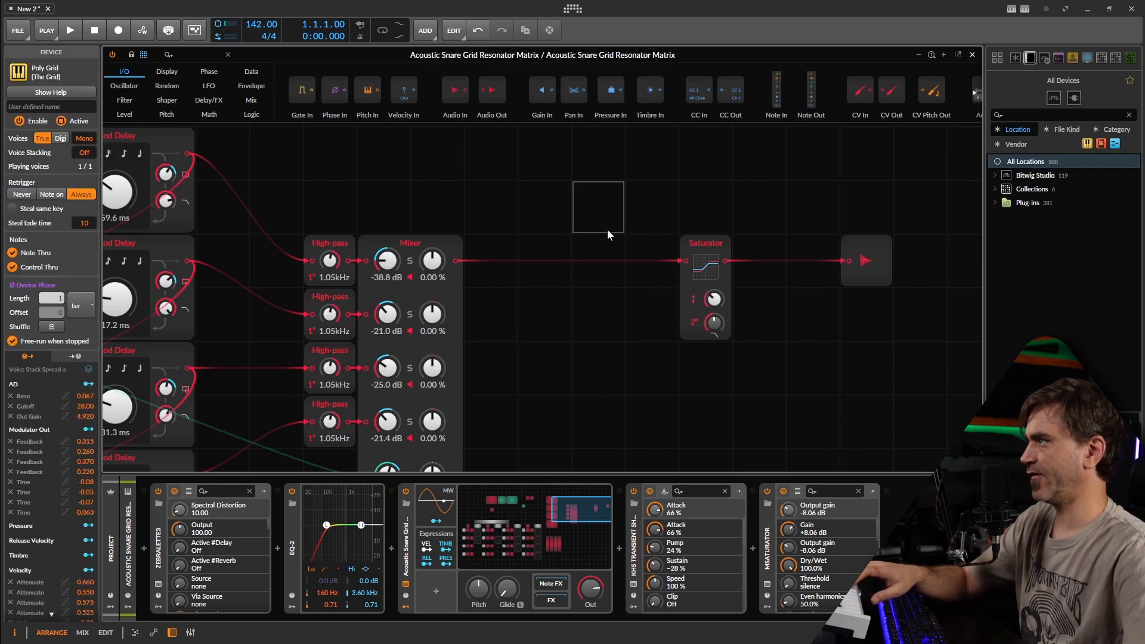
Insert a Blend module directly before the Saturator, with the Mixer on its first input and a signal from earlier in the patch on its second.
scroll(744, 293, "down", 3)
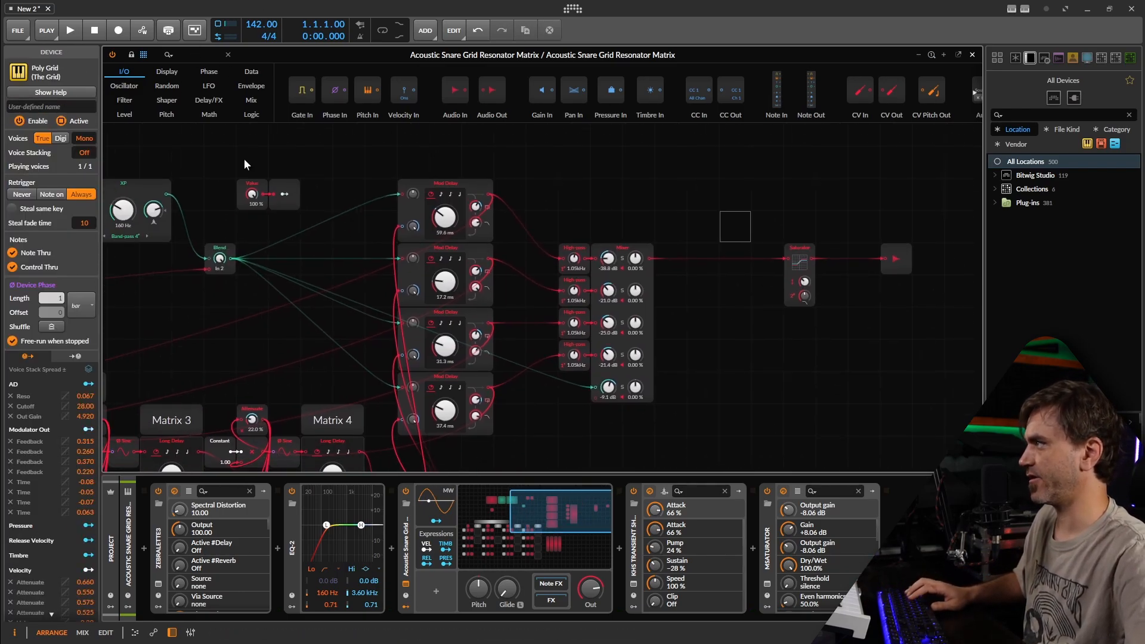
left_click(199, 58)
type("blen")
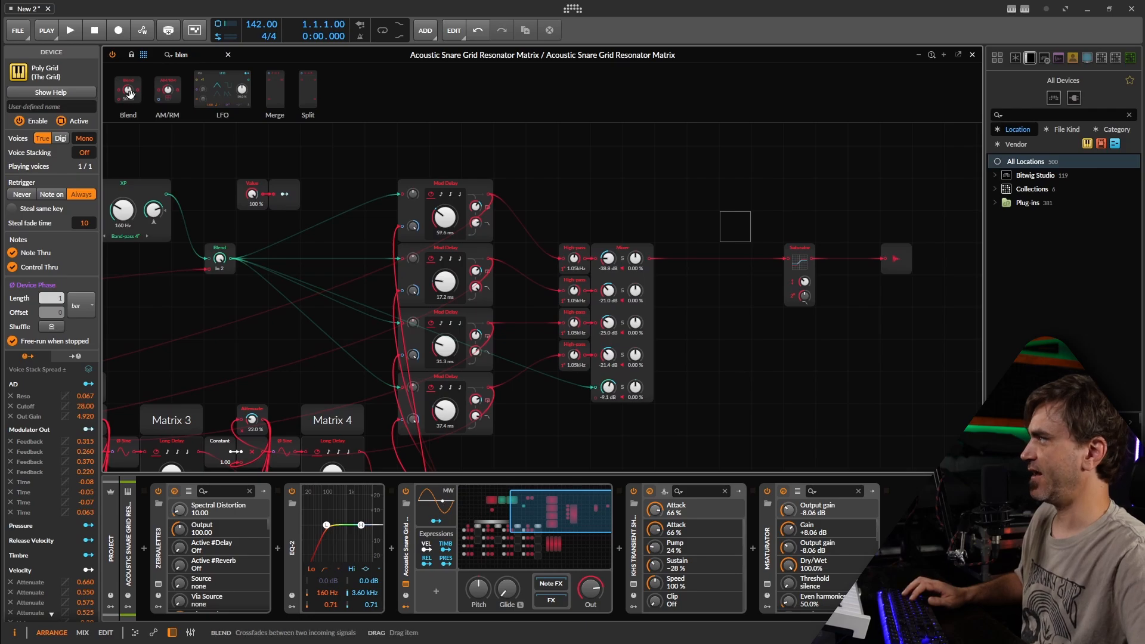
mouse_move(130, 92)
left_mouse_down()
mouse_move(772, 261)
mouse_move(84, 324)
mouse_move(196, 292)
left_mouse_up()
left_click_drag(439, 329, 227, 349)
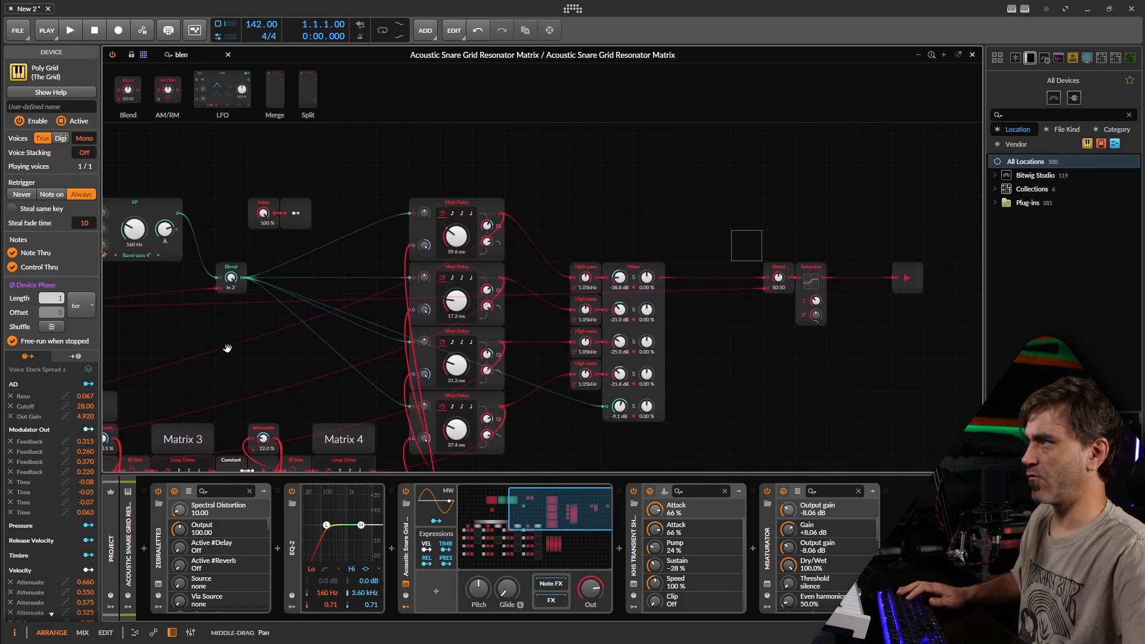
Retune the upper three Mod Delays to 41.6, 39.4 and 62.5 ms and set the Blend before the Saturator to 71:29.
scroll(548, 286, "up", 3)
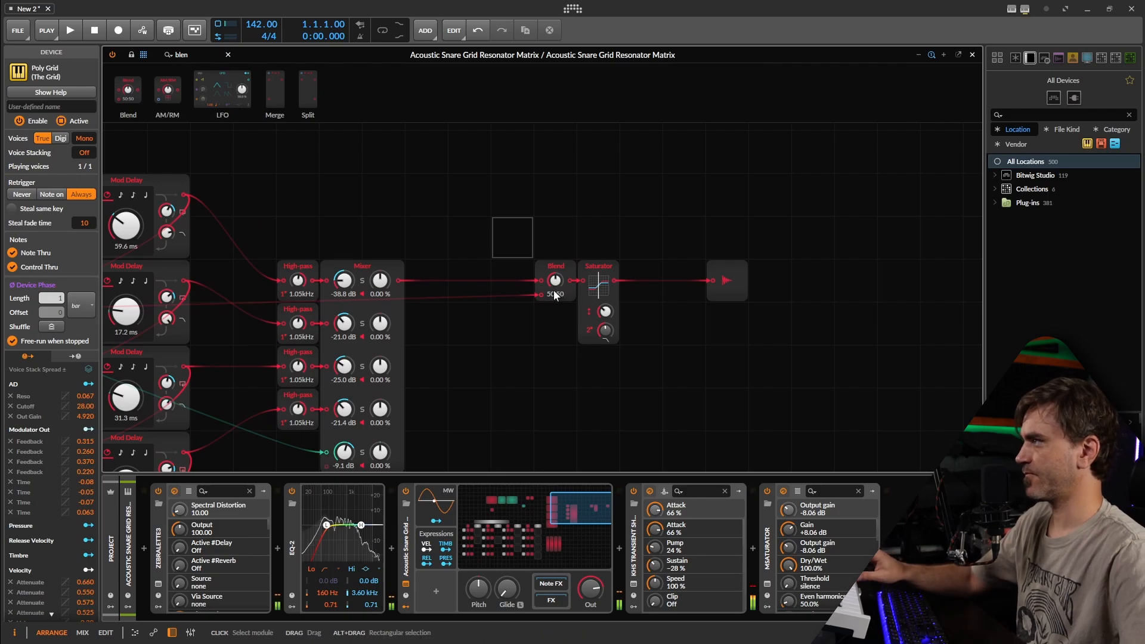
left_click_drag(554, 295, 554, 257)
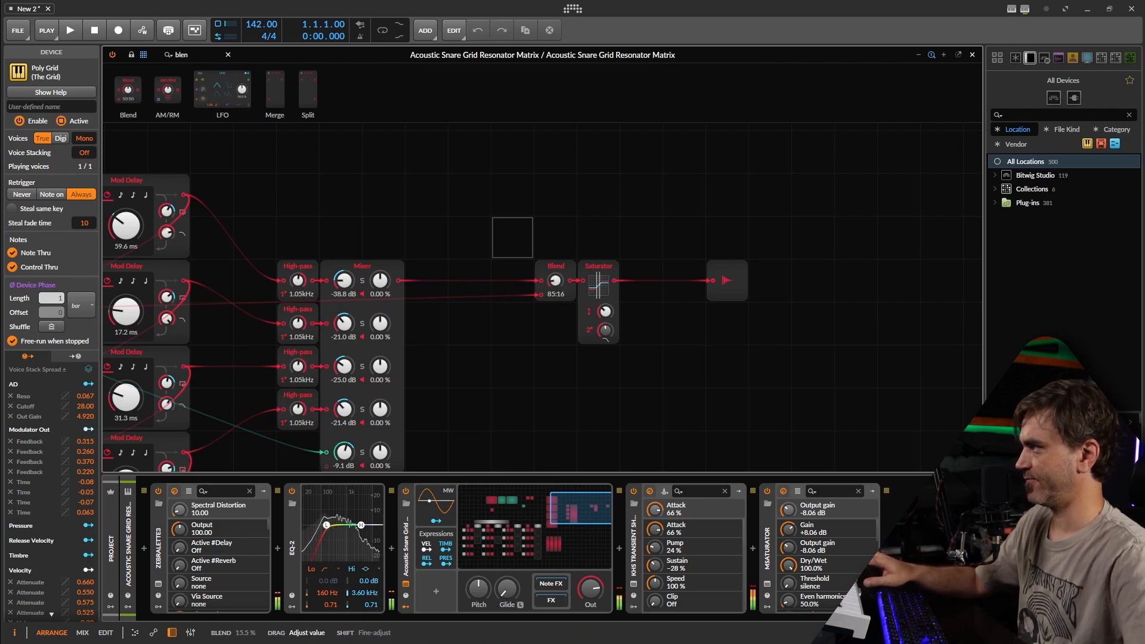
left_click_drag(554, 280, 554, 250)
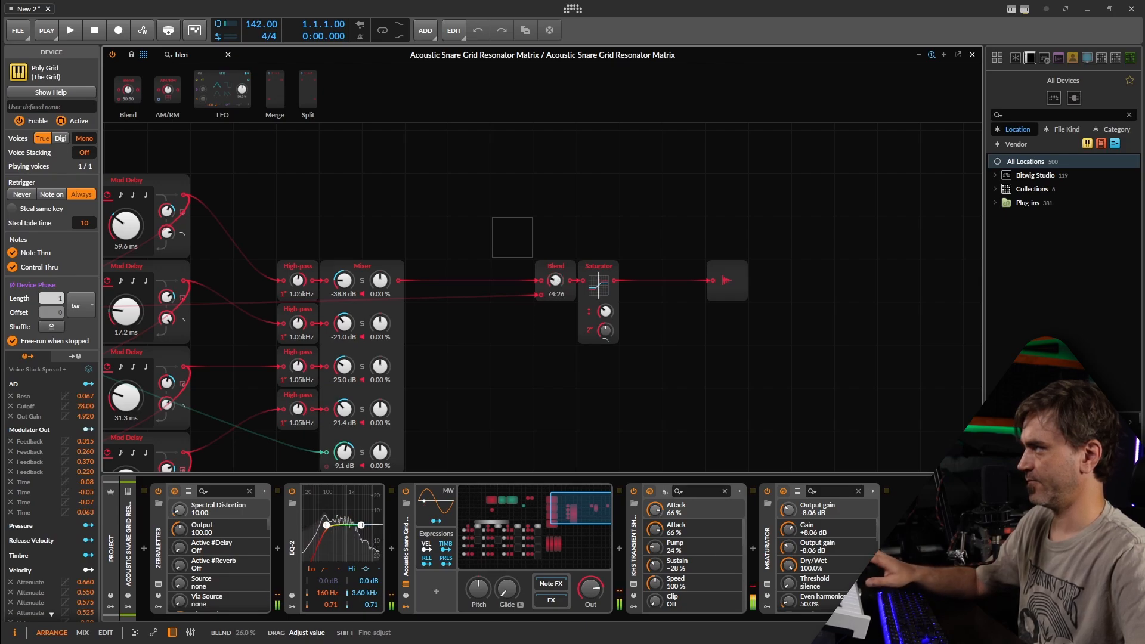
left_click_drag(549, 332, 589, 265)
left_click_drag(539, 229, 736, 242)
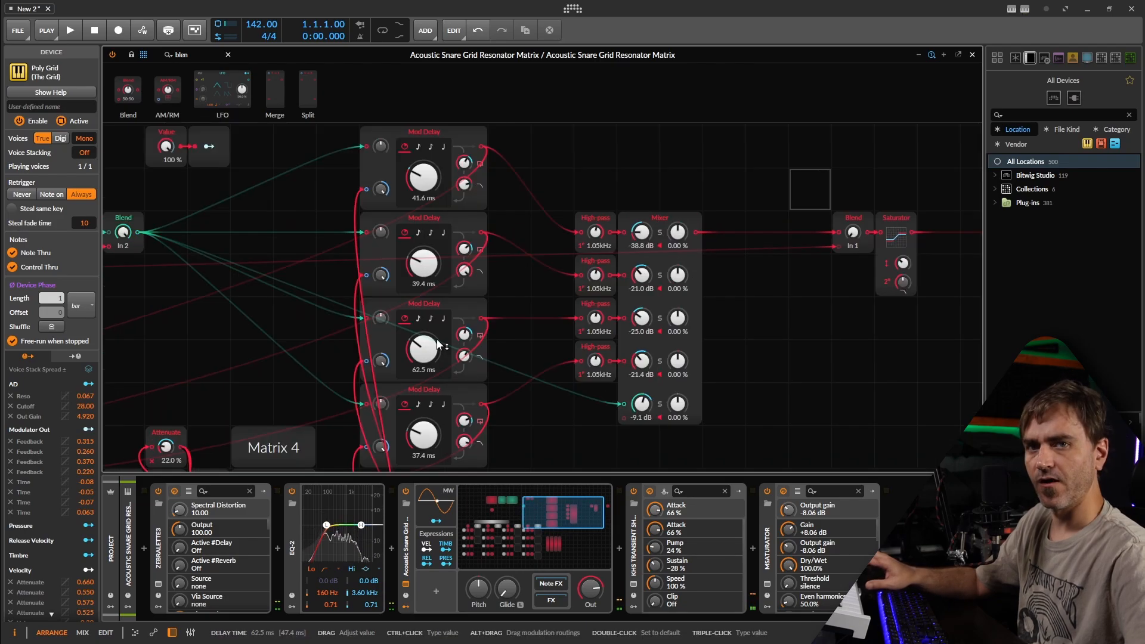
left_click(853, 232)
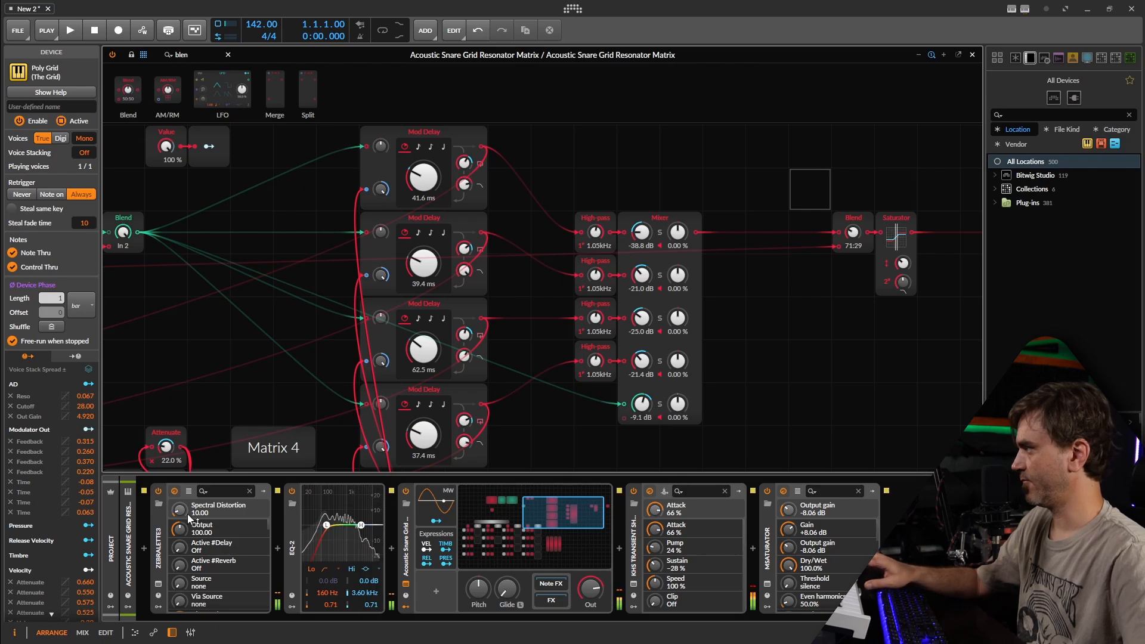
Set Zebralette3's Spectral Distortion to 28.5 and ValhallaSupermassive's Mix to about 17.6%.
mouse_move(189, 517)
left_mouse_down()
mouse_move(188, 501)
mouse_move(189, 513)
left_mouse_up()
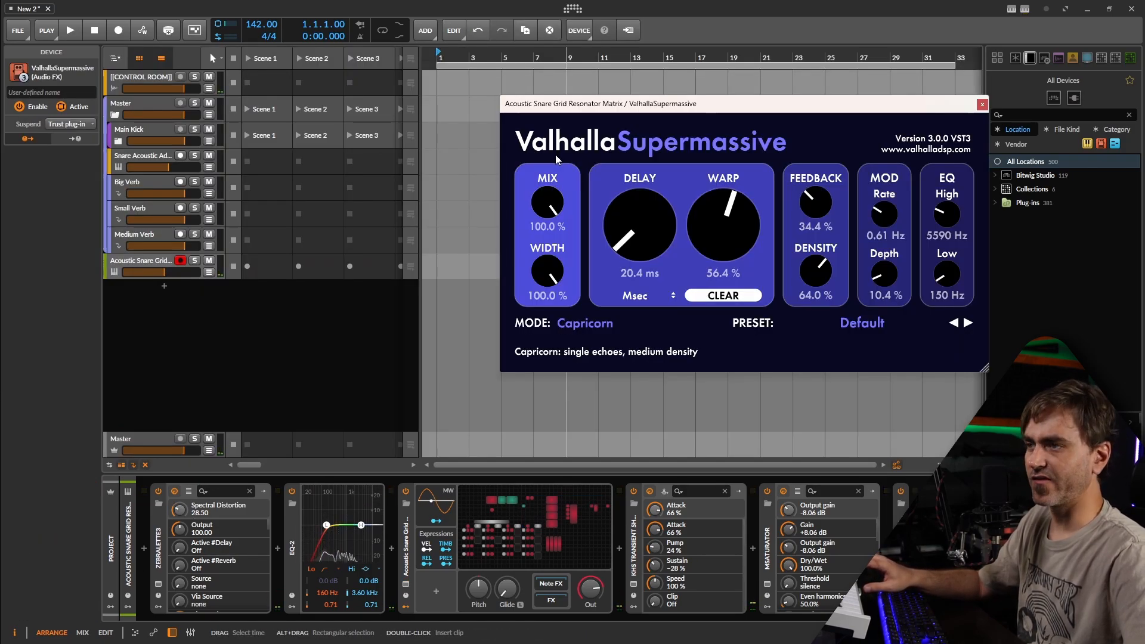
left_click_drag(558, 197, 549, 236)
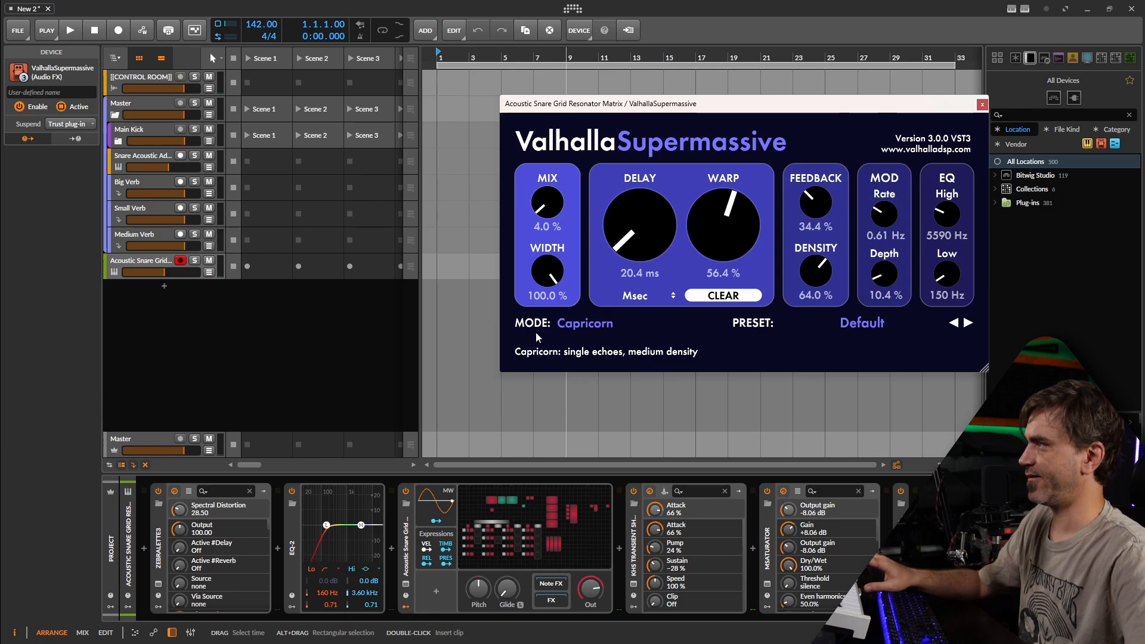
left_click_drag(535, 332, 535, 331)
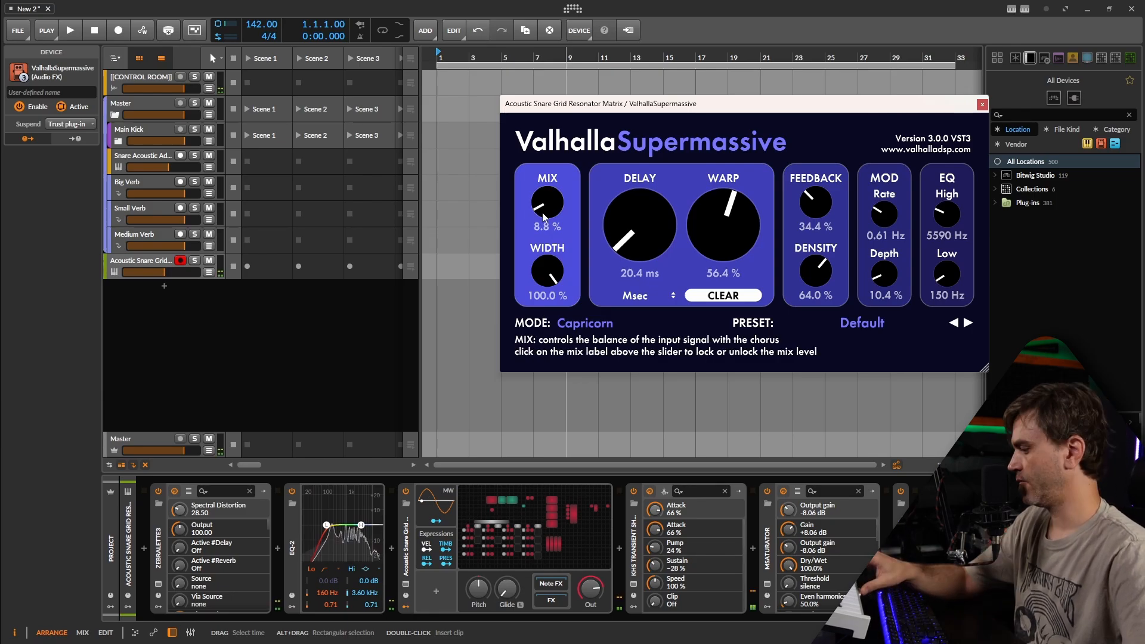
left_click_drag(544, 217, 577, 195)
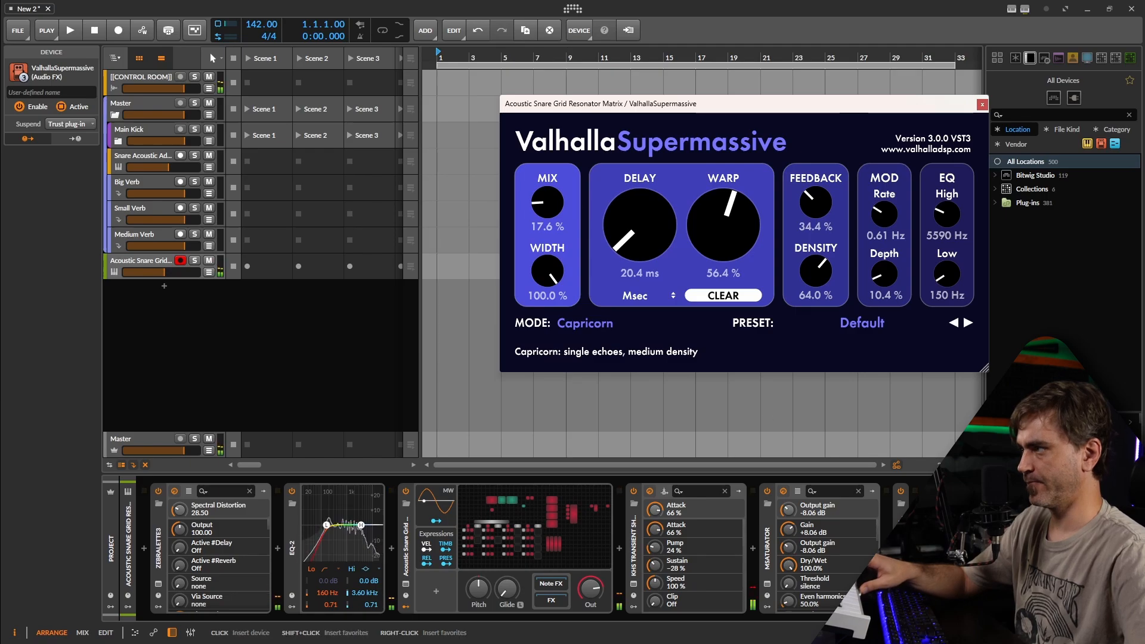
Insert Bitwig's Compressor after ValhallaSupermassive at the end of the snare's device chain.
left_click(914, 548)
type("comp")
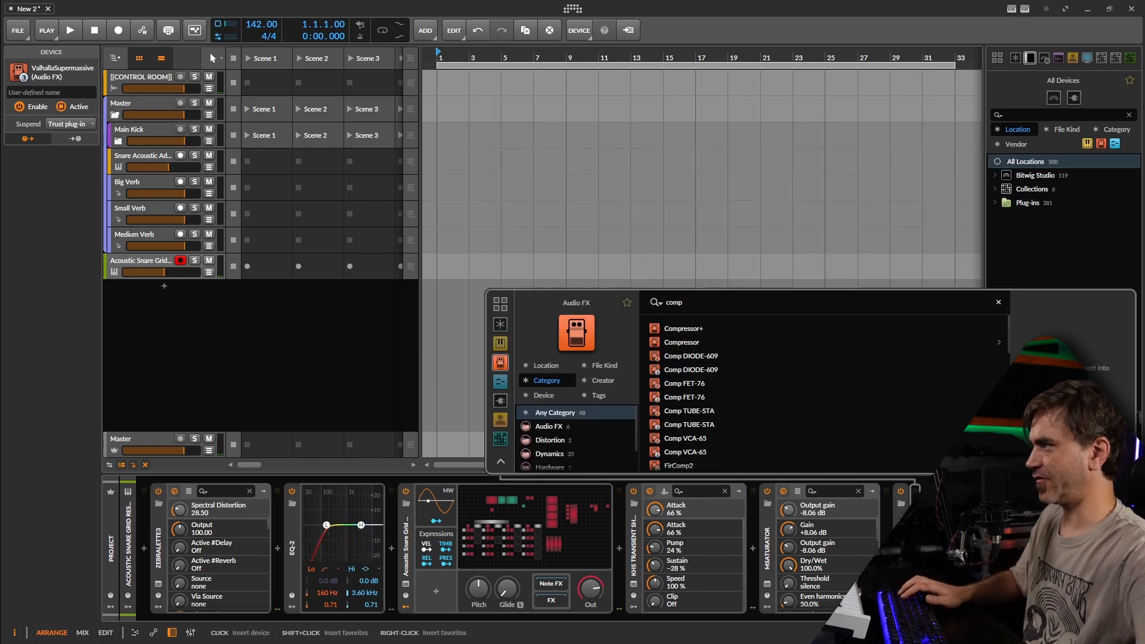
double_click(696, 342)
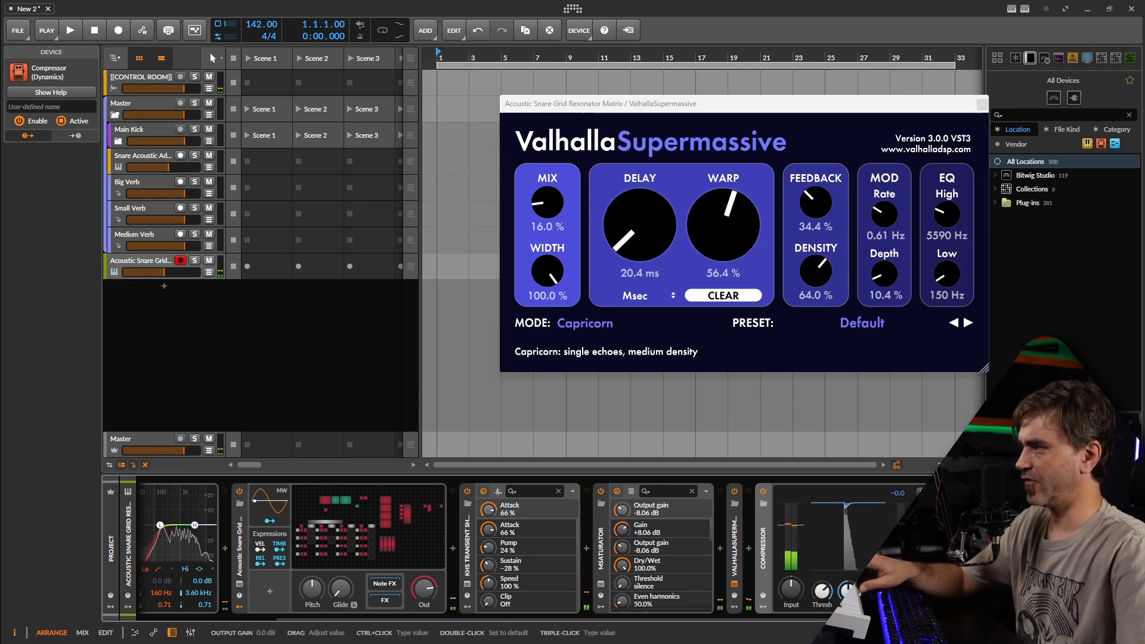
Collapse the devices before the Compressor to compact the chain and set the snare Grid track's volume to -6.1 dB.
double_click(602, 547)
double_click(573, 549)
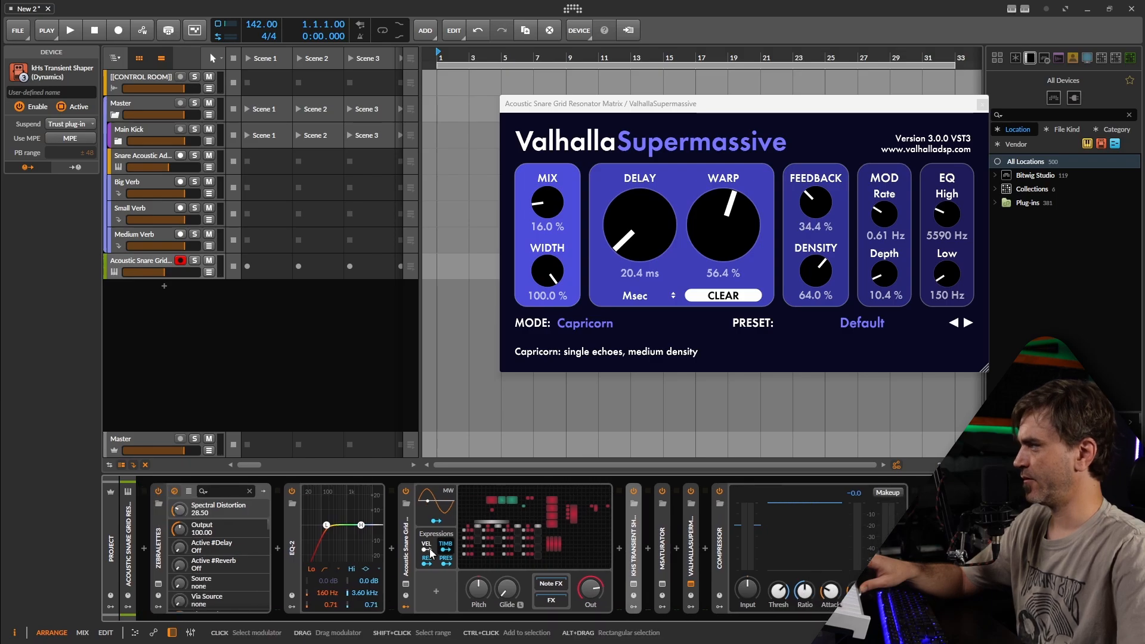
double_click(430, 552)
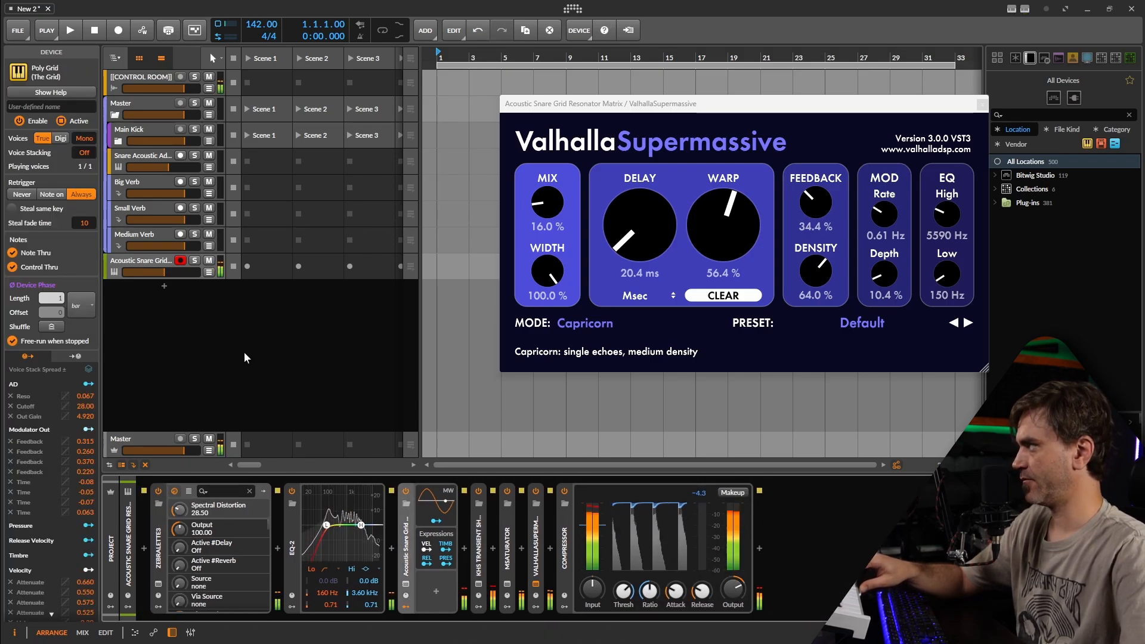
left_click_drag(163, 274, 171, 275)
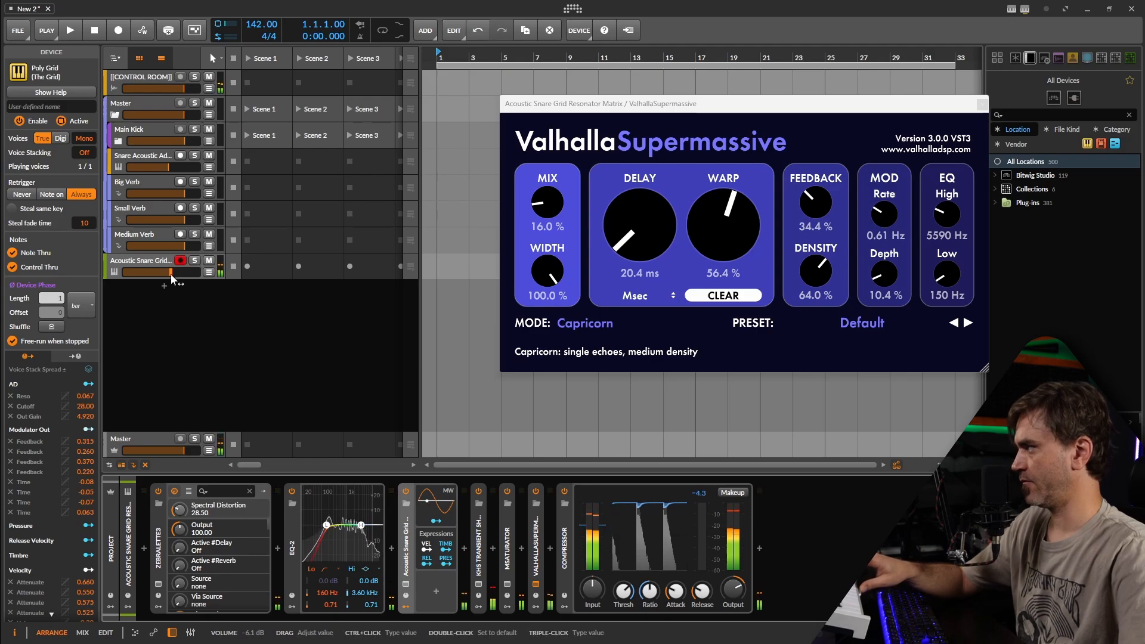
double_click(292, 561)
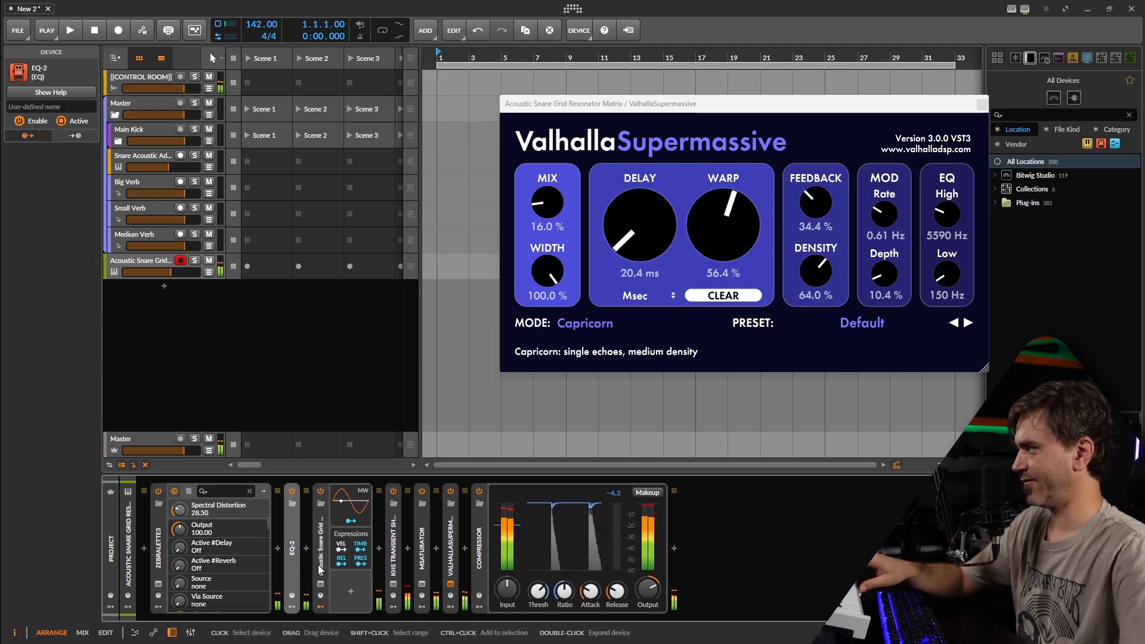
double_click(159, 562)
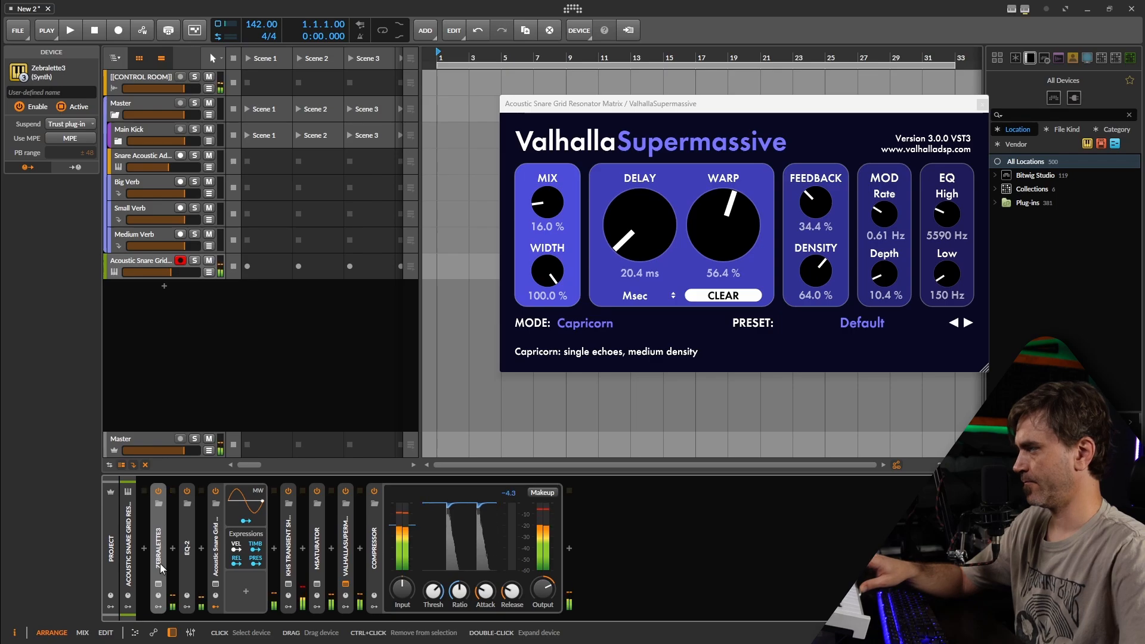
Move the Grid snare track into the Master group below the Snare Acoustic Additive track and set its Big Verb send to 0 dB.
left_click_drag(143, 262, 155, 175)
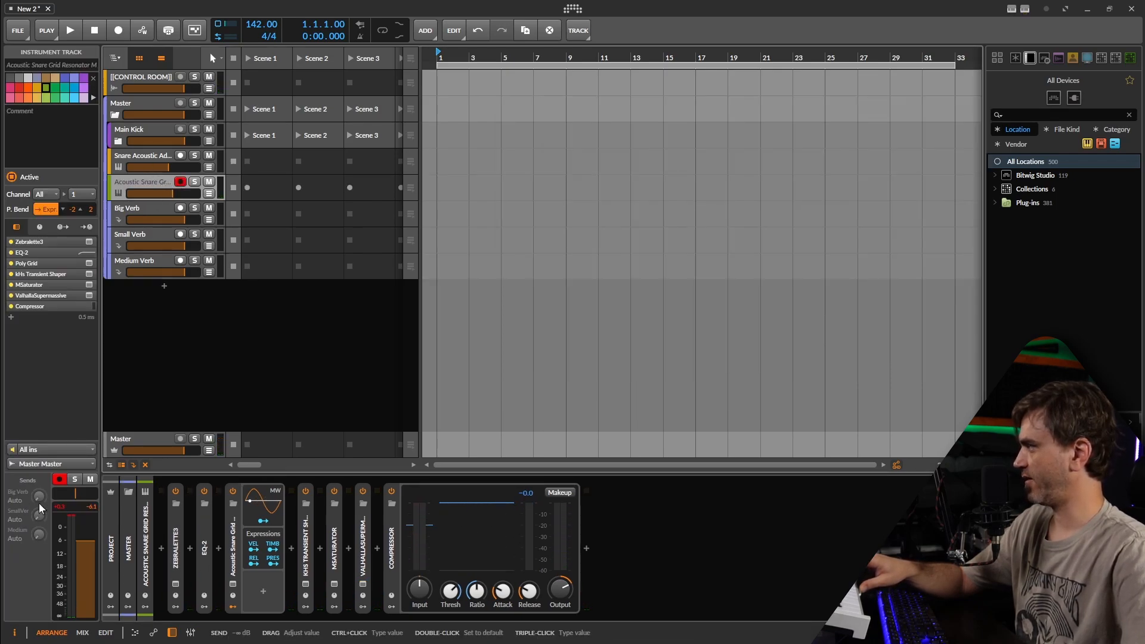
mouse_move(39, 500)
left_mouse_down()
mouse_move(39, 432)
mouse_move(40, 534)
mouse_move(40, 447)
mouse_move(39, 514)
left_mouse_up()
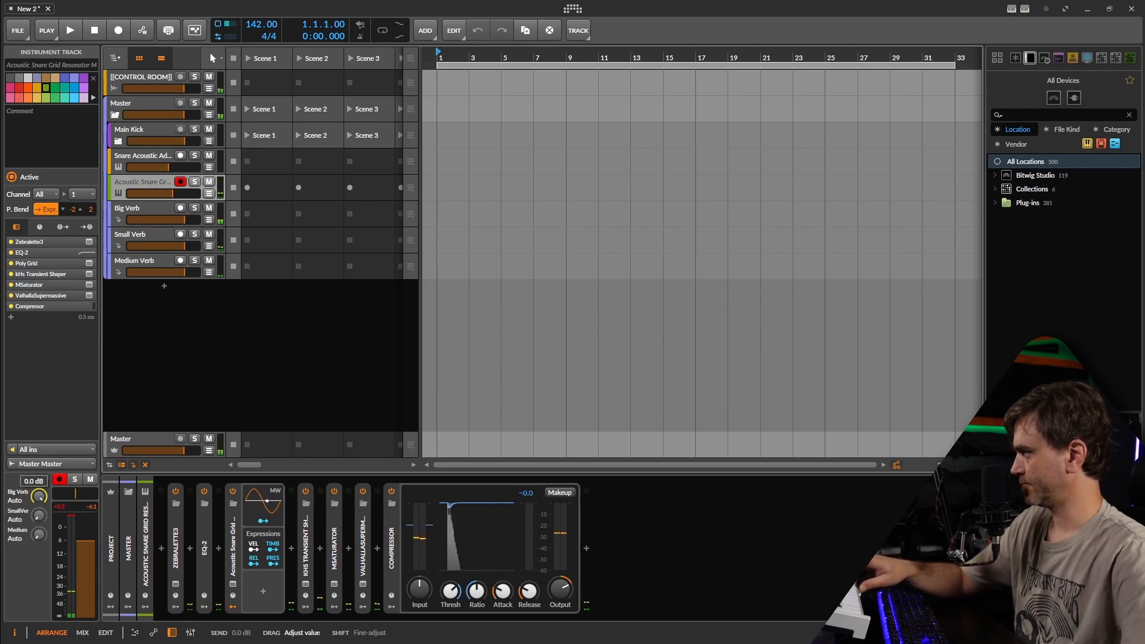
Open the device browser after the Compressor and search for another audio effect.
left_click(589, 547)
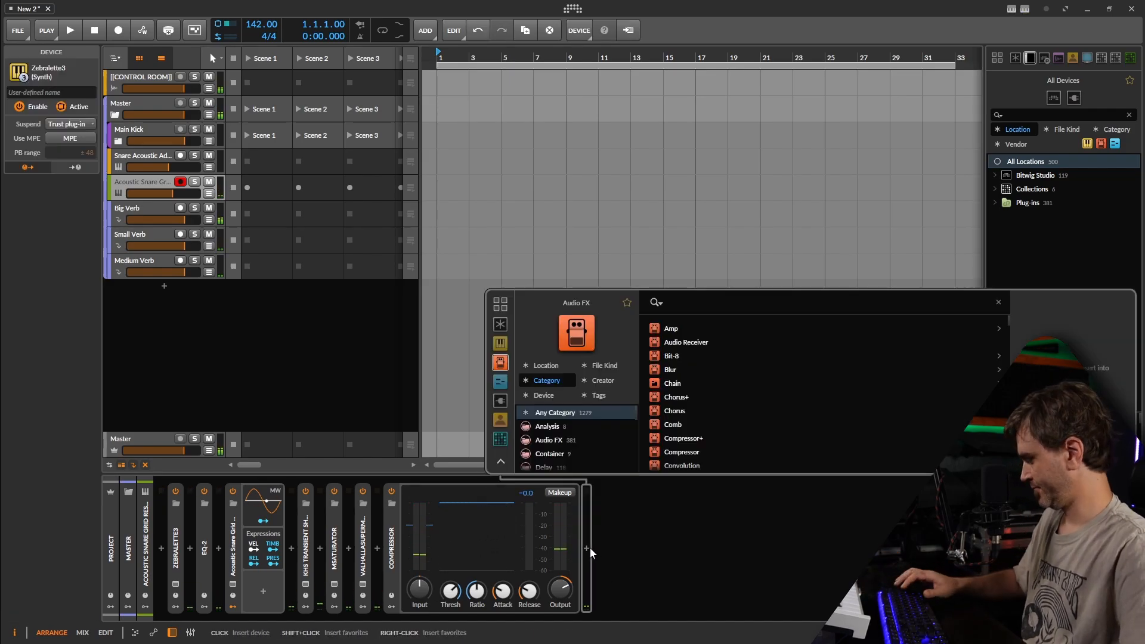
type("d")
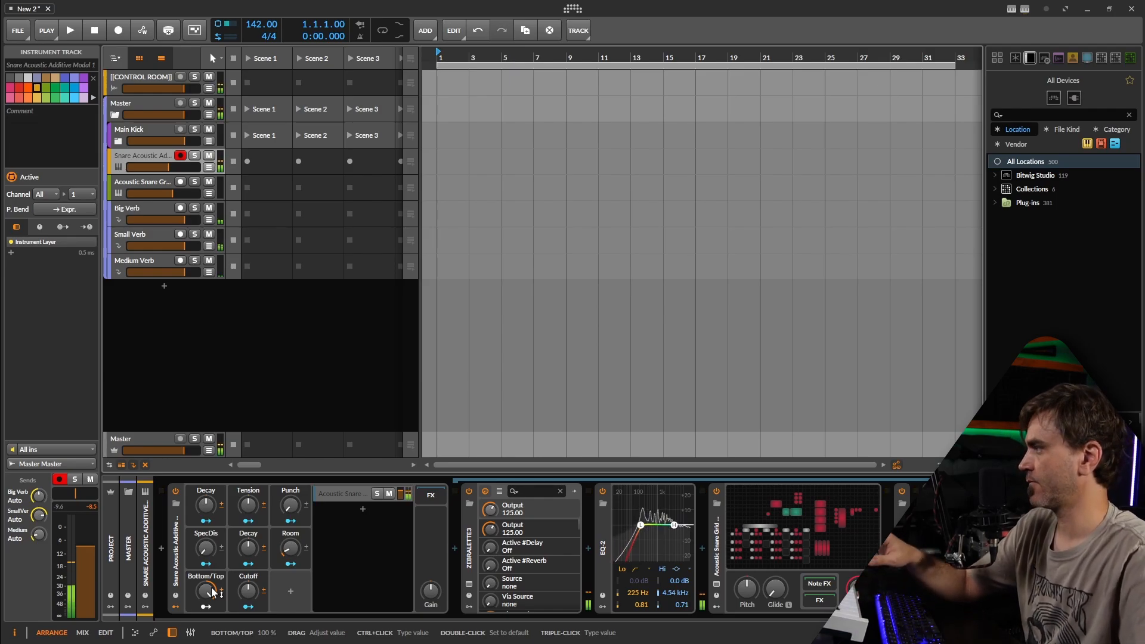
On the Snare Acoustic Additive track, set the Bottom/Top macro to 37% and raise both Decay macros, Room and Cutoff.
left_click_drag(213, 589, 212, 631)
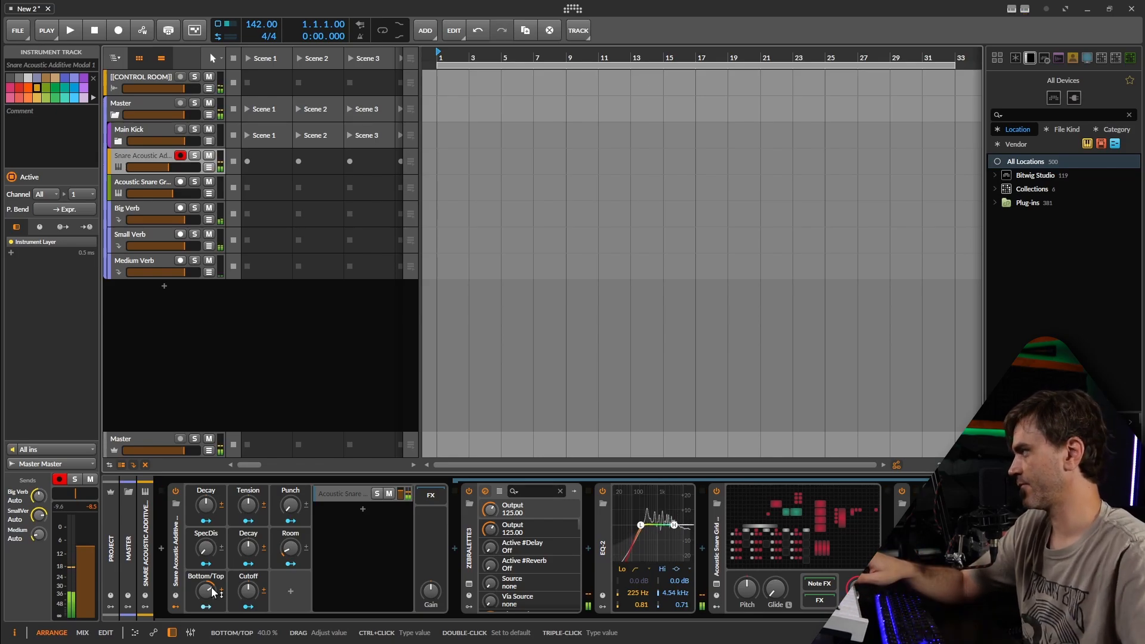
left_click_drag(213, 592, 214, 592)
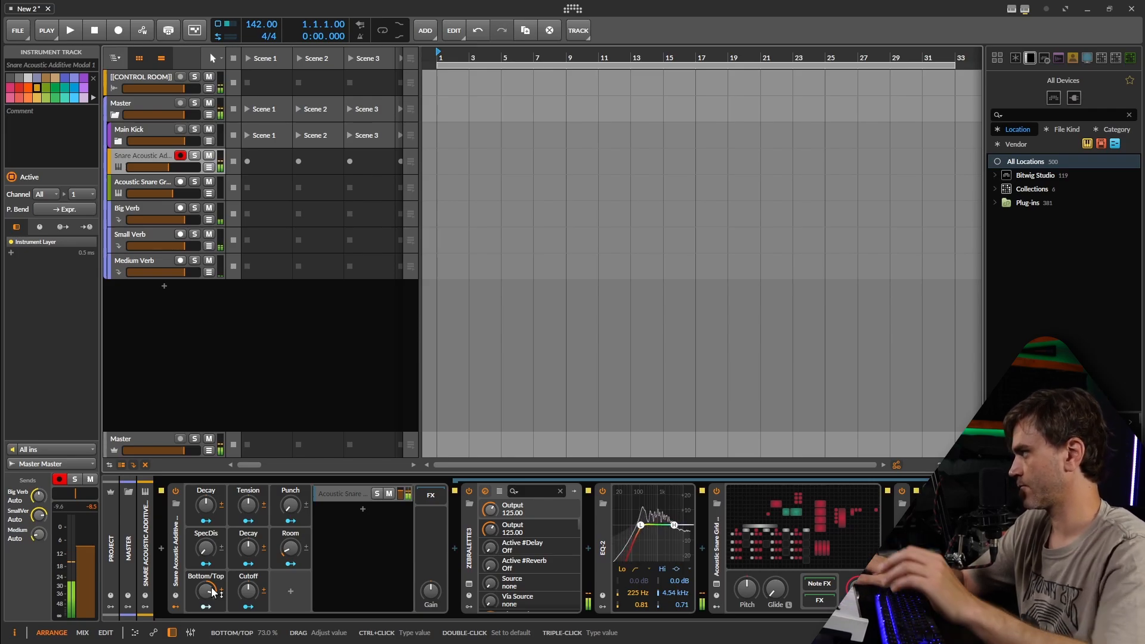
left_click_drag(248, 549, 249, 539)
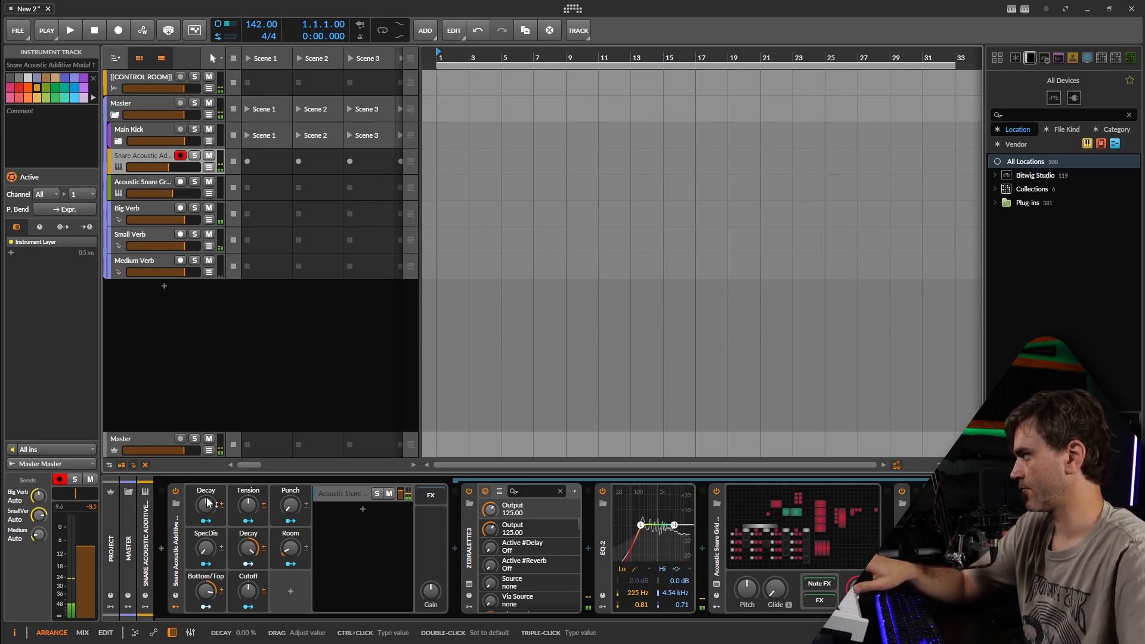
left_click_drag(207, 506, 207, 471)
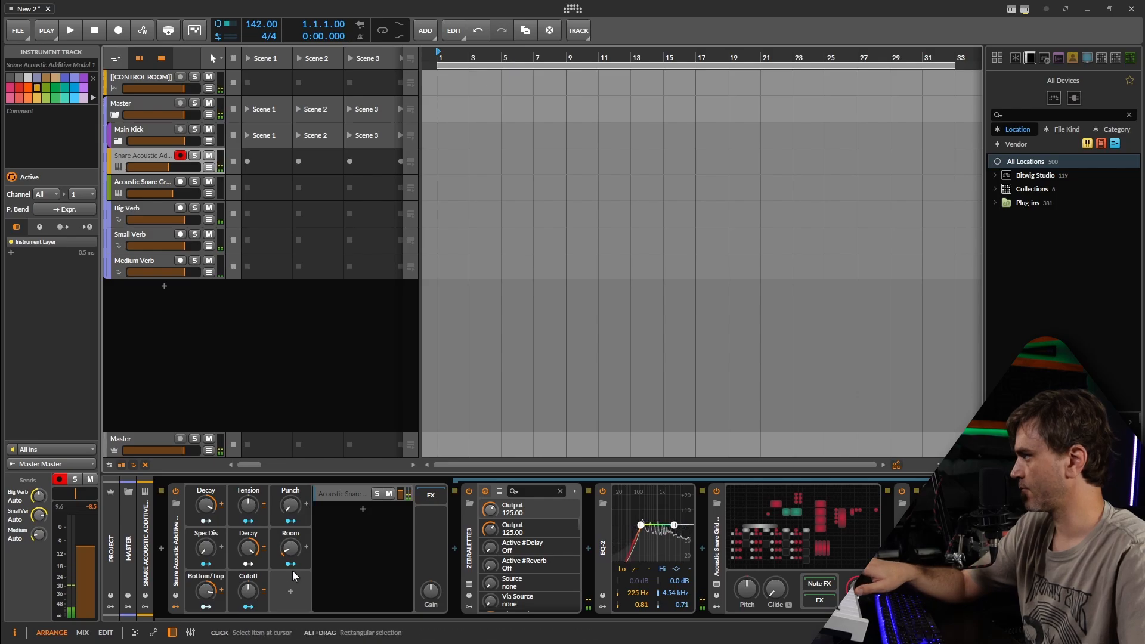
left_click_drag(291, 549, 290, 504)
left_click_drag(248, 591, 248, 570)
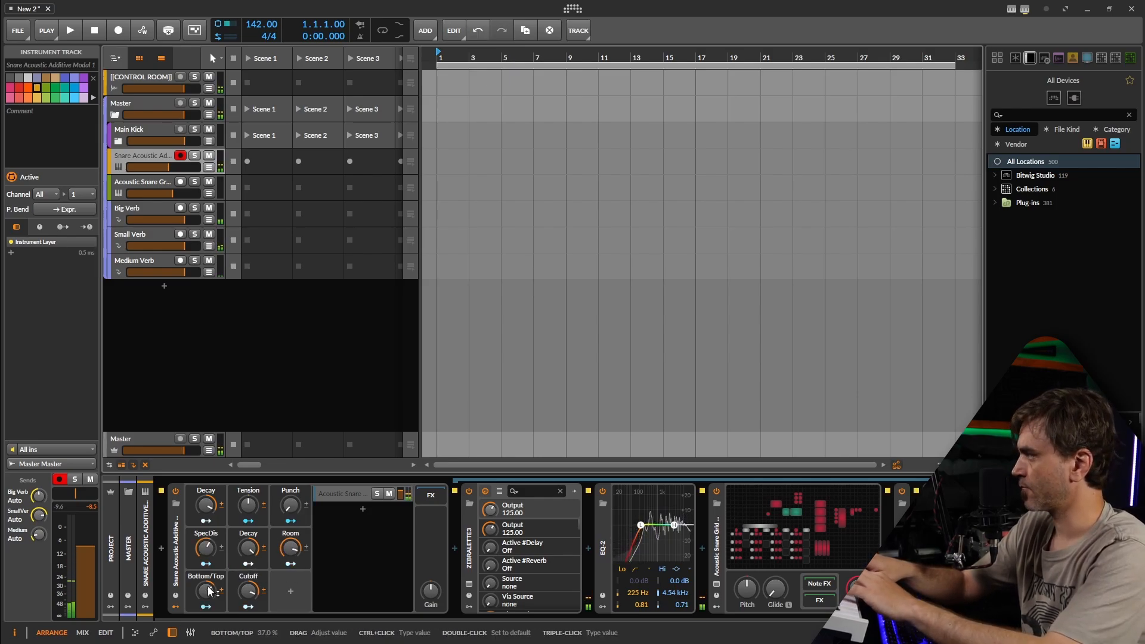
Readjust the Snare Acoustic Additive track's Big Verb send and move the Zebralette3 plug-in window into view.
double_click(38, 496)
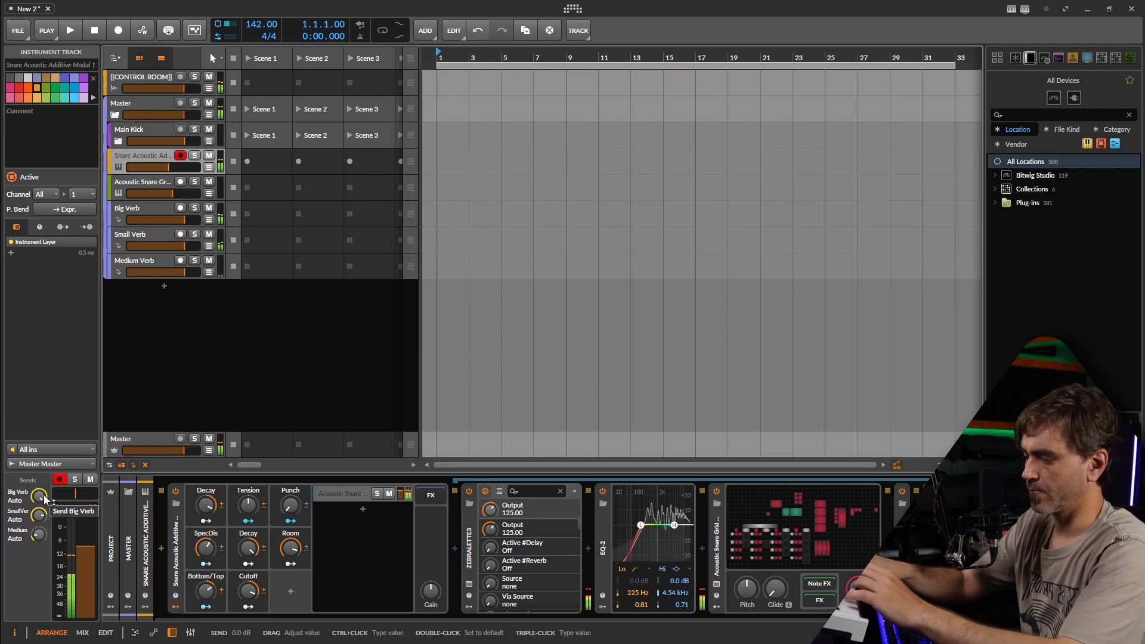
left_click_drag(41, 492, 38, 492)
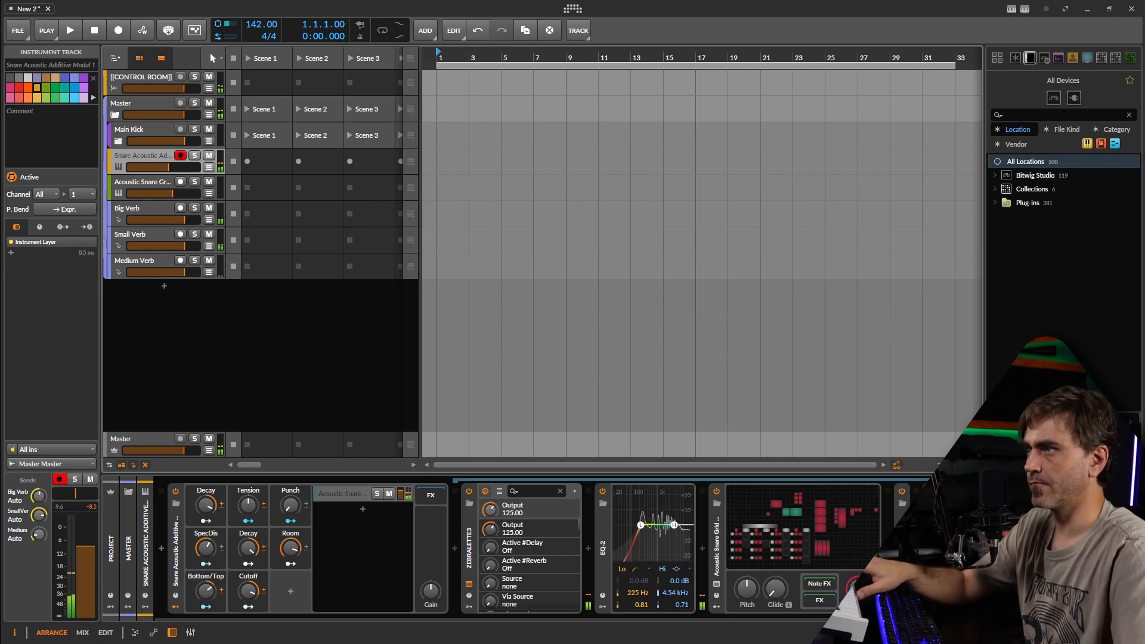
left_click_drag(1141, 52, 715, 50)
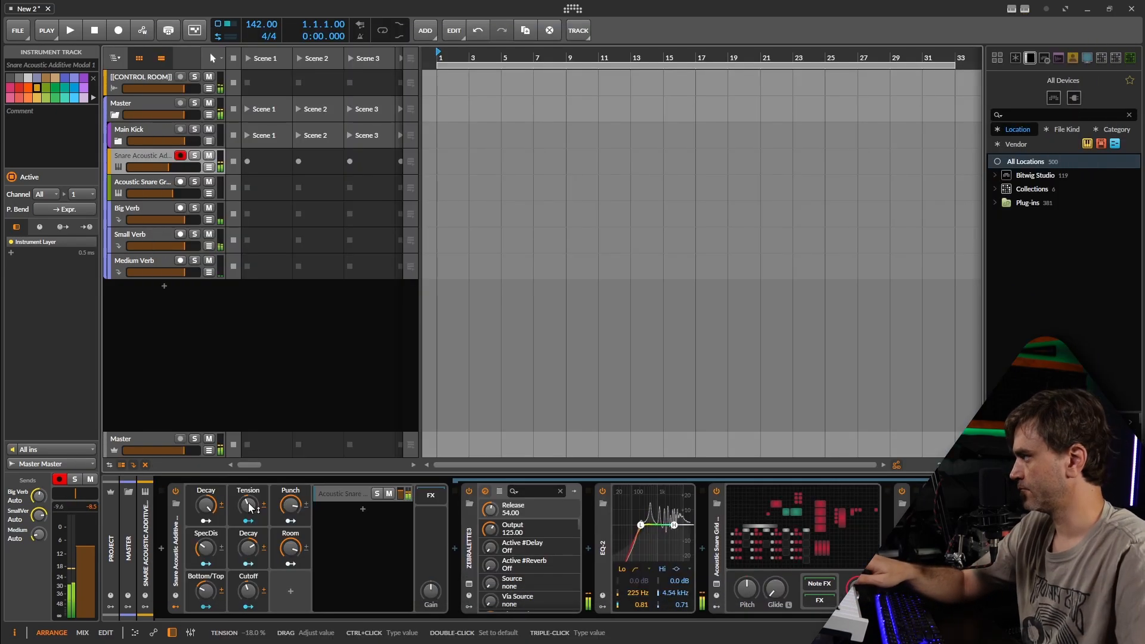